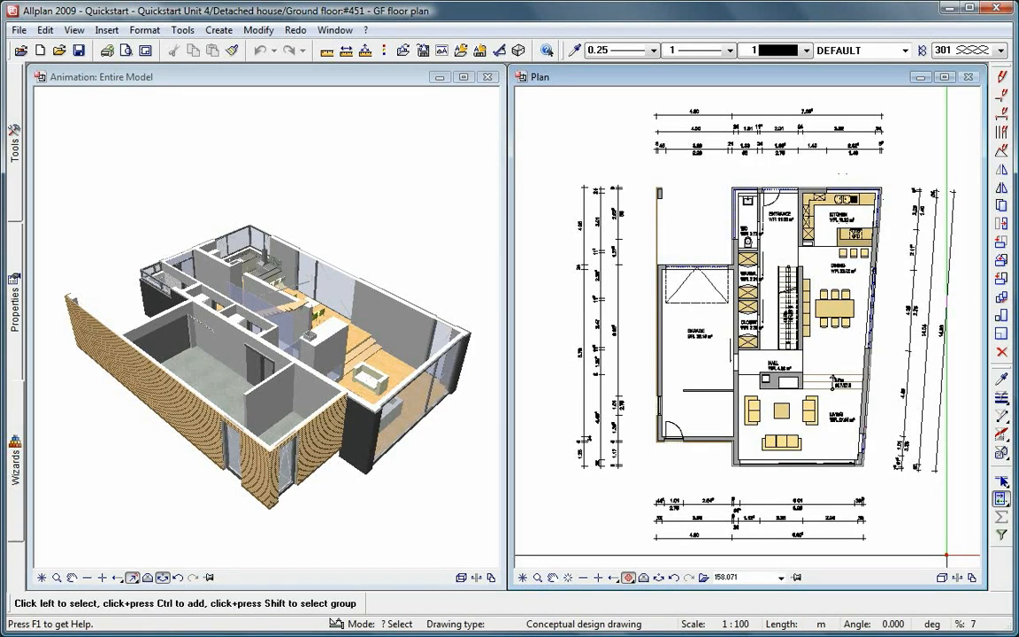
# In the building structure, deselect the Ground floor of Quickstart Unit 4 and collapse that unit.
pyautogui.doubleClick(946, 555)
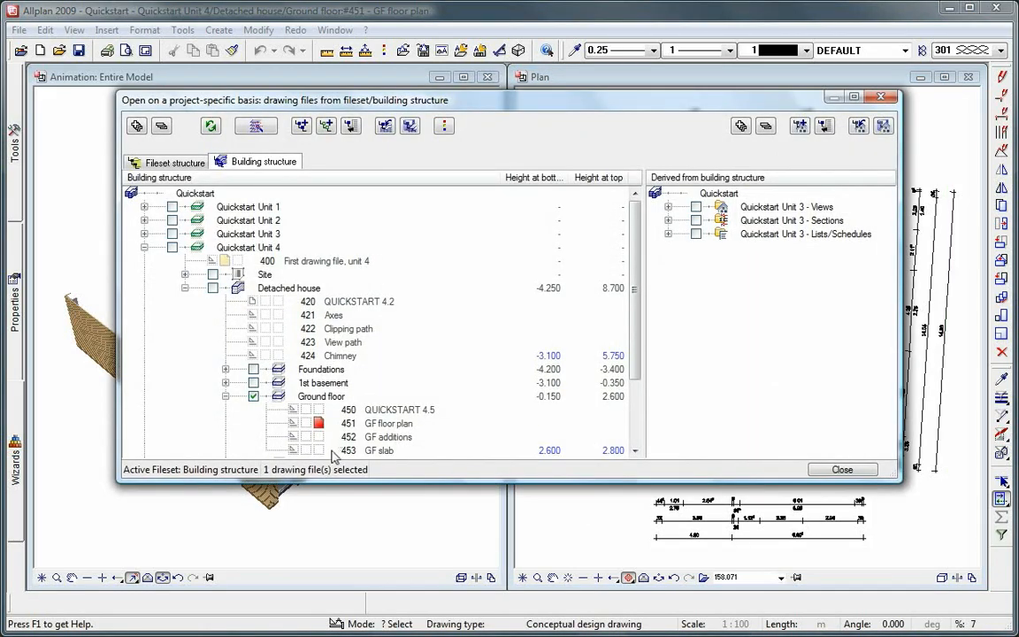
pyautogui.click(254, 396)
pyautogui.click(226, 396)
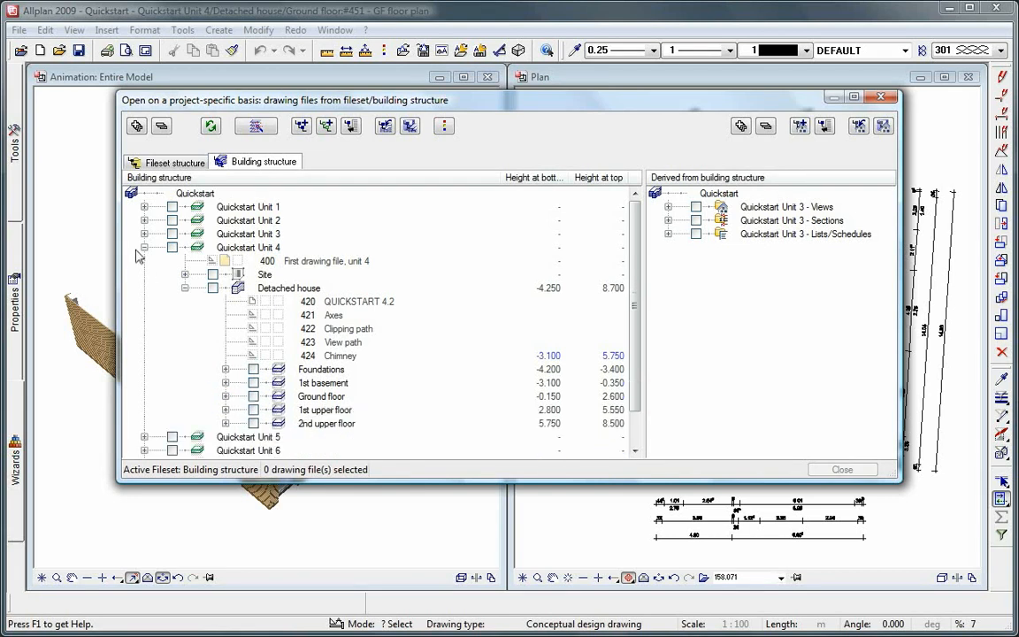
pyautogui.click(144, 247)
# Open drawing file 550 QUICKSTART 5.5 as the current file from the detached house's Ground floor in Quickstart Unit 5.
pyautogui.click(144, 261)
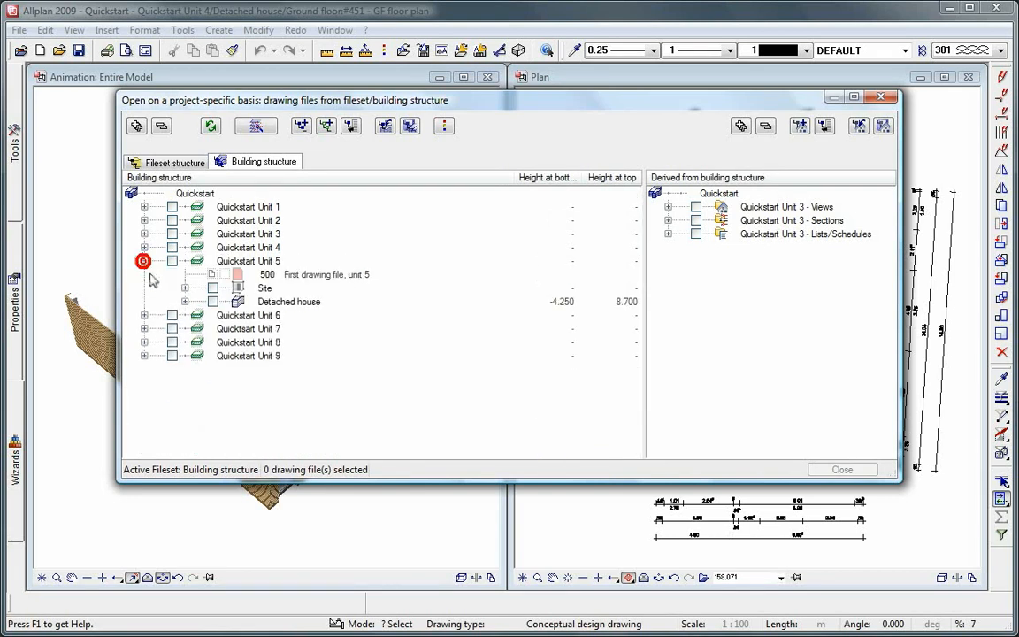
pyautogui.click(184, 302)
pyautogui.click(254, 410)
pyautogui.click(226, 409)
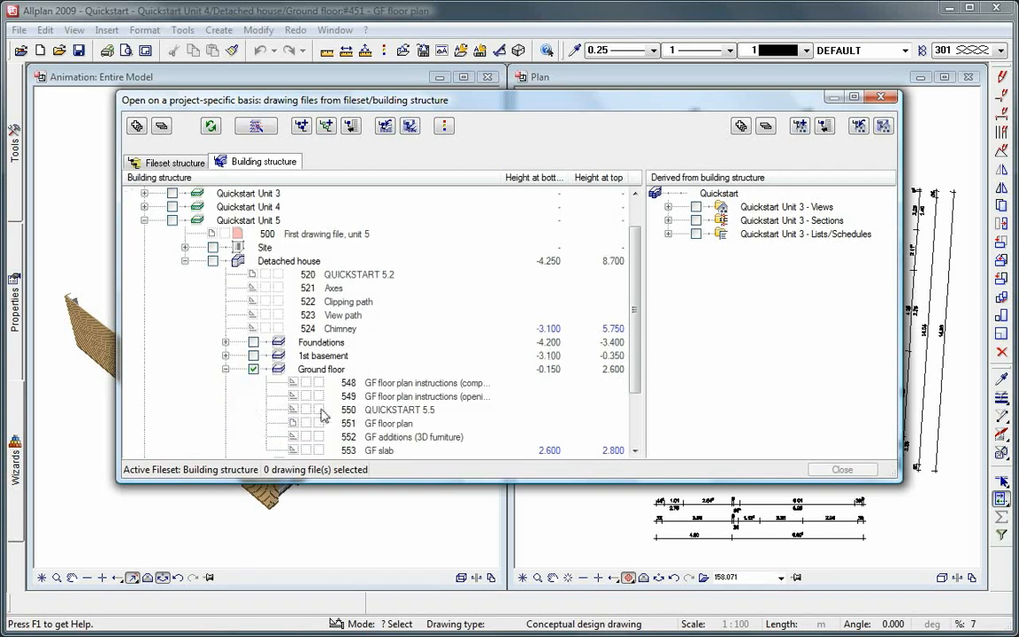
pyautogui.click(319, 410)
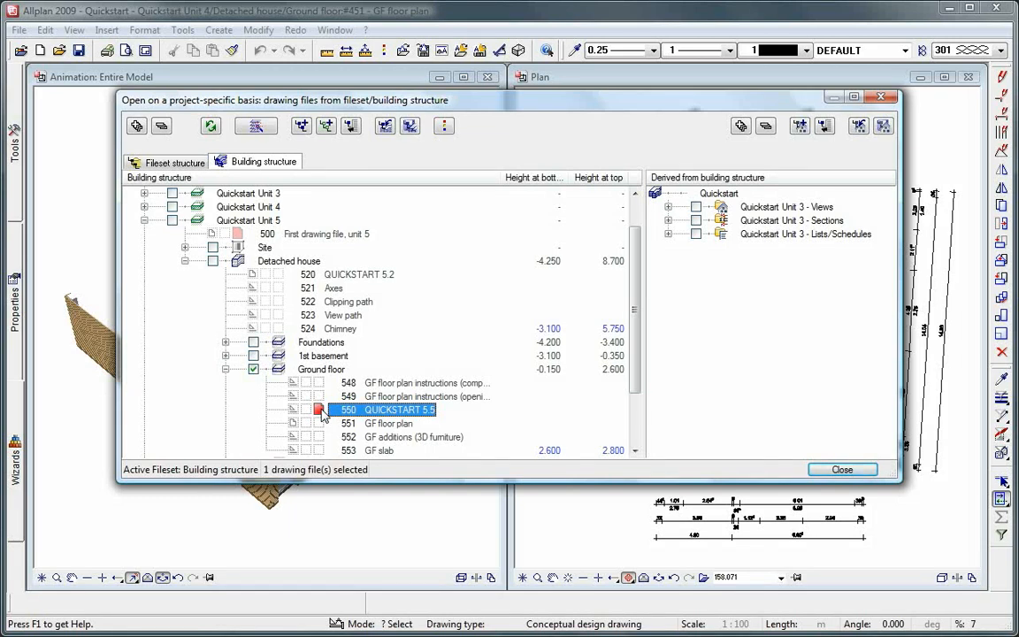
pyautogui.click(827, 470)
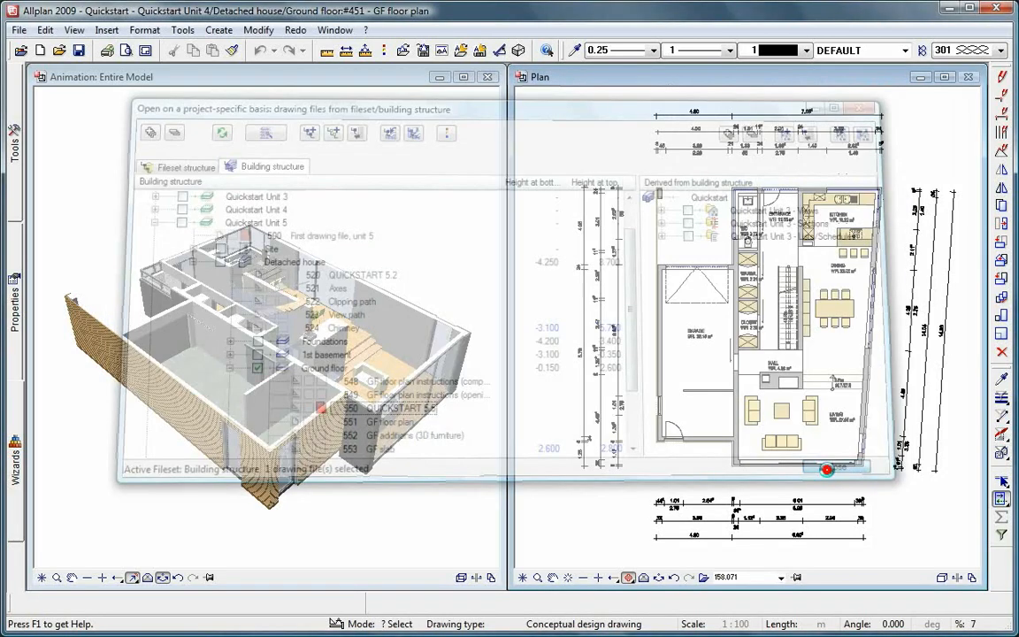
pyautogui.scroll(2, 692, 457)
pyautogui.moveTo(684, 459); pyautogui.dragTo(799, 463, button='middle')
pyautogui.scroll(2, 535, 329)
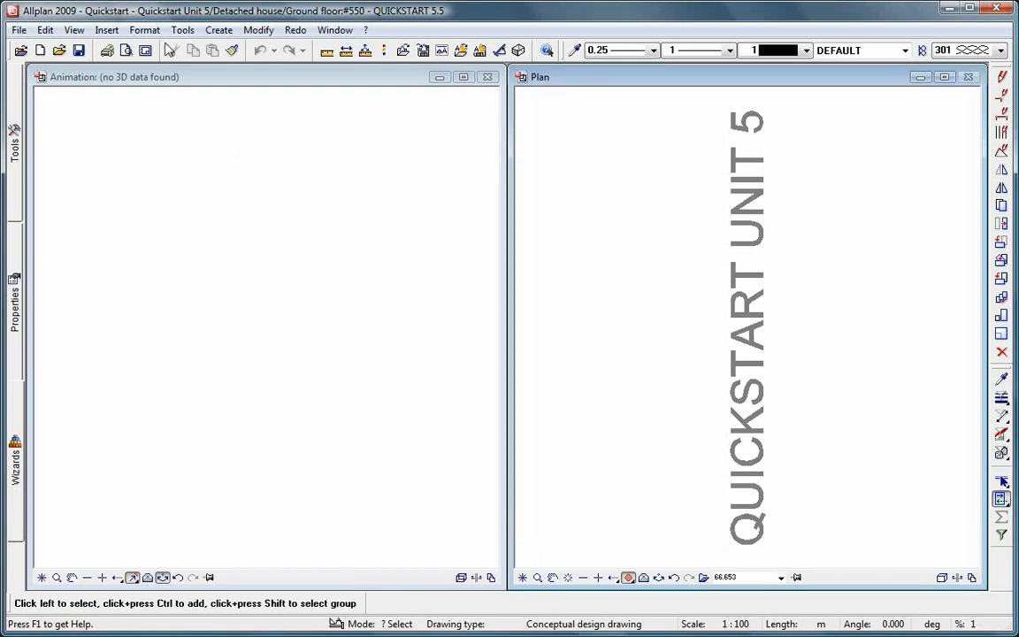
# In the global options, set the save location for Import/export files to the Project path.
pyautogui.click(181, 31)
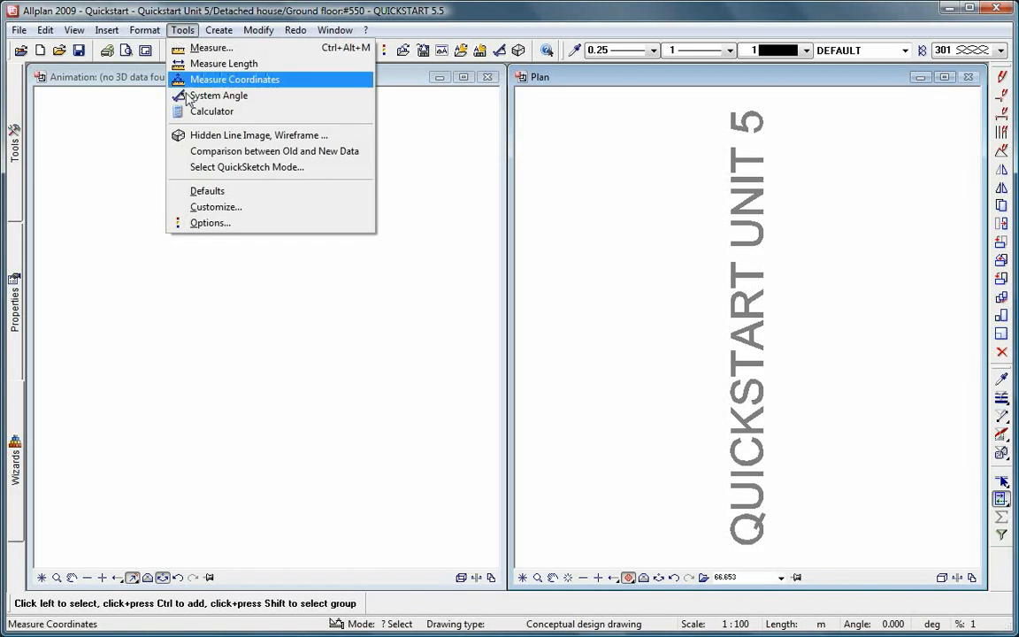
pyautogui.click(201, 222)
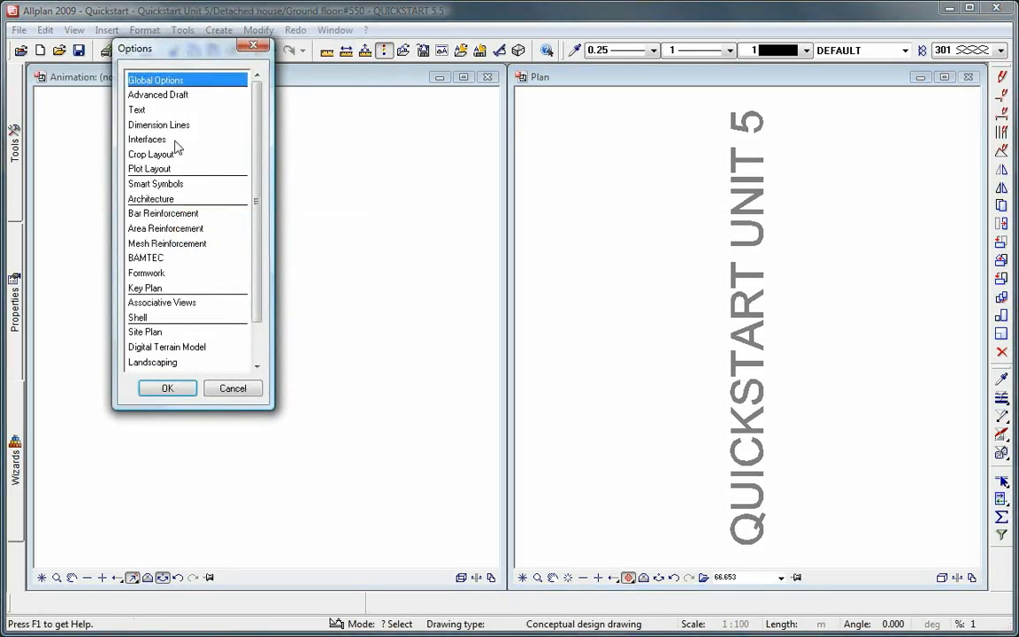
pyautogui.doubleClick(168, 80)
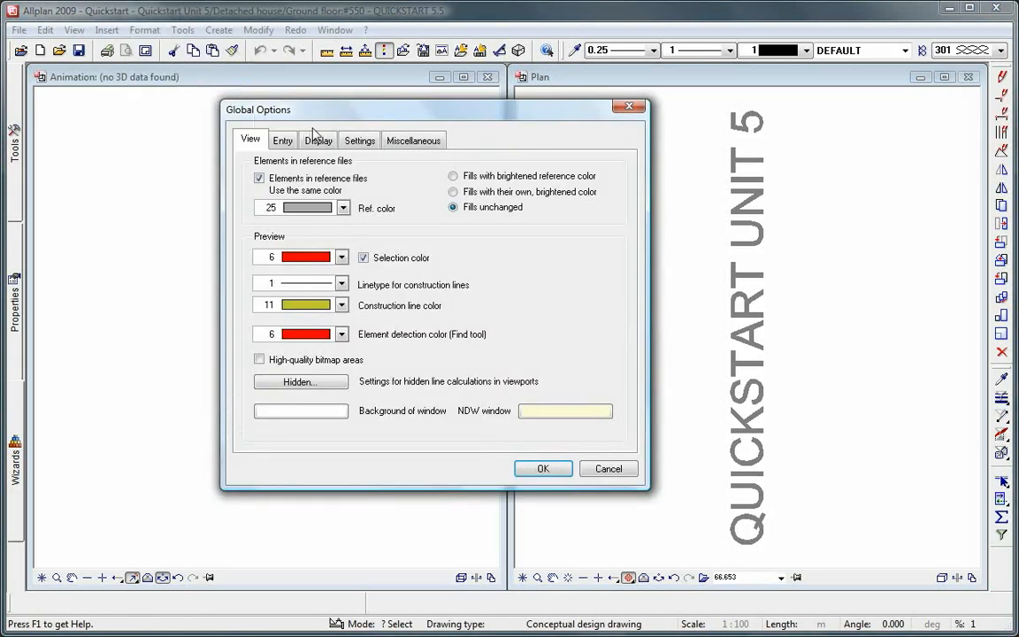
pyautogui.click(354, 144)
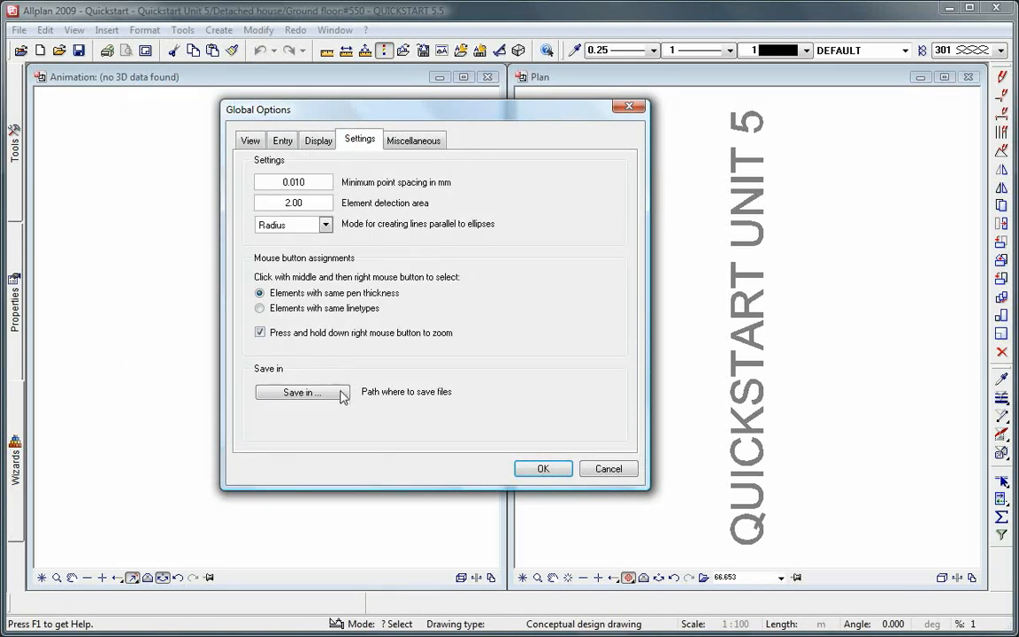
pyautogui.click(301, 392)
pyautogui.click(374, 321)
pyautogui.click(424, 321)
pyautogui.click(421, 339)
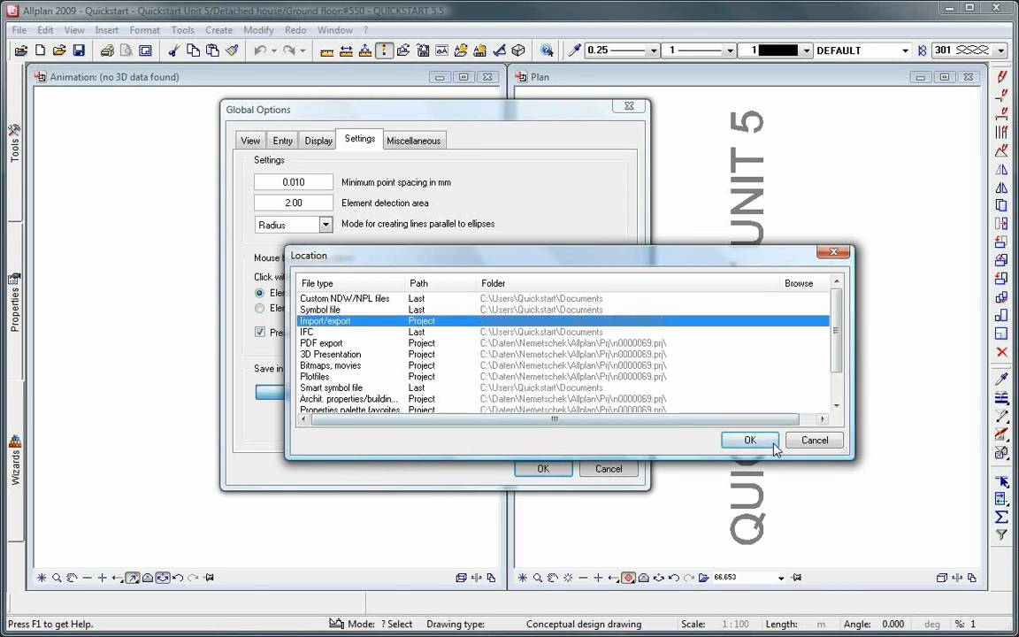
pyautogui.click(745, 441)
pyautogui.click(564, 468)
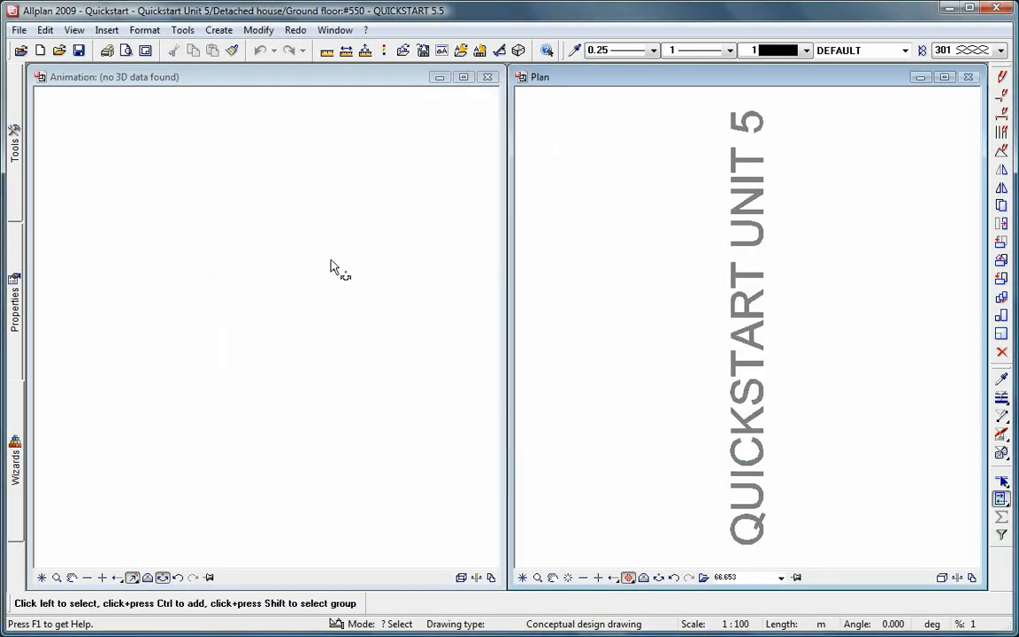
# Preview the AutoCAD file GF-floor plan.dwg in the project's Import folder and import it into the current drawing file.
pyautogui.click(18, 29)
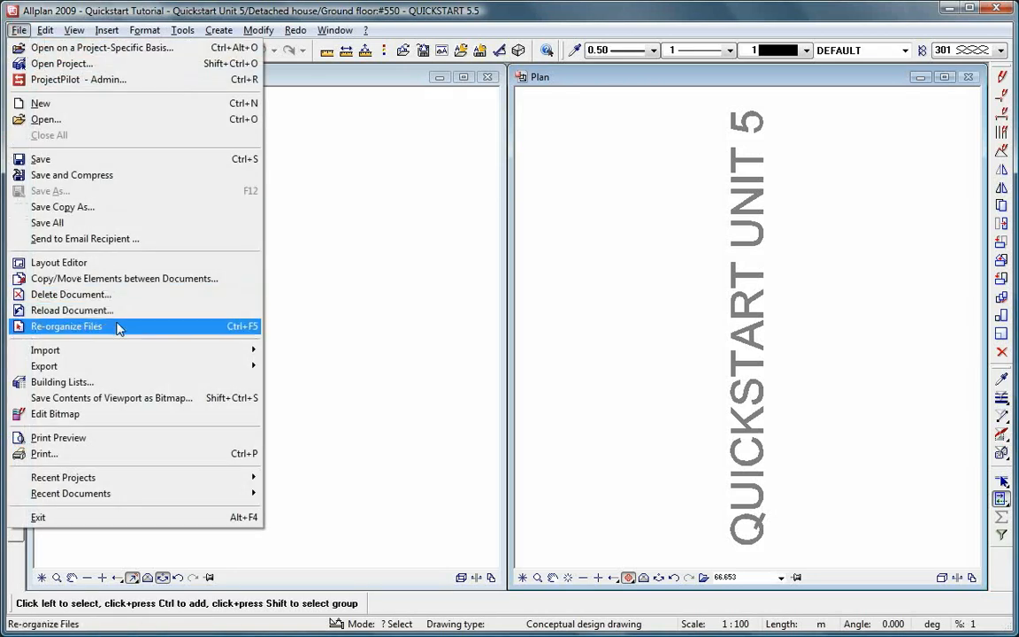
pyautogui.moveTo(211, 351)
pyautogui.click(292, 351)
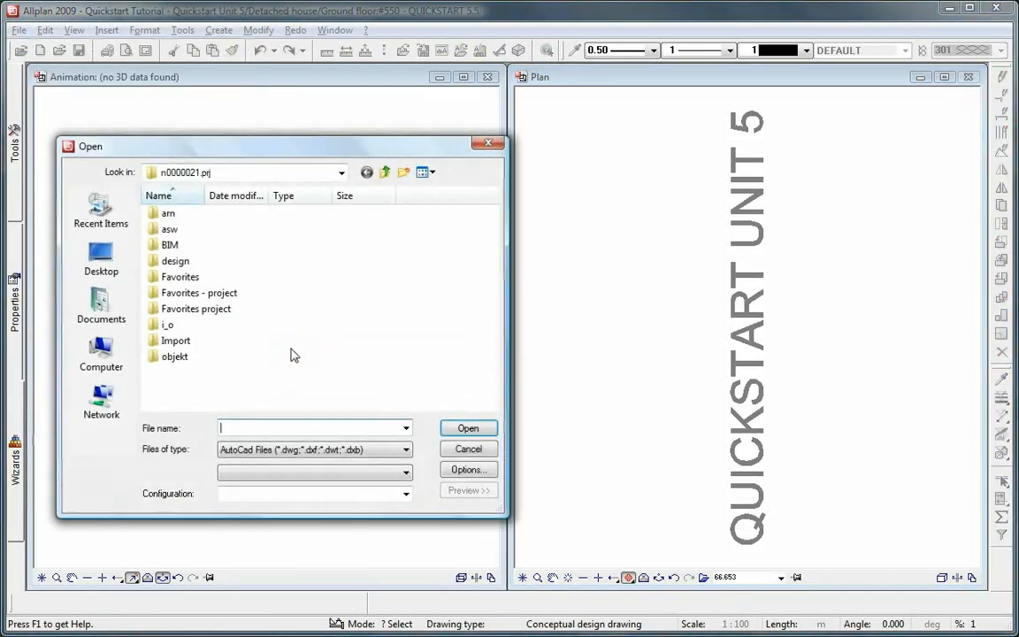
pyautogui.click(181, 343)
pyautogui.doubleClick(182, 345)
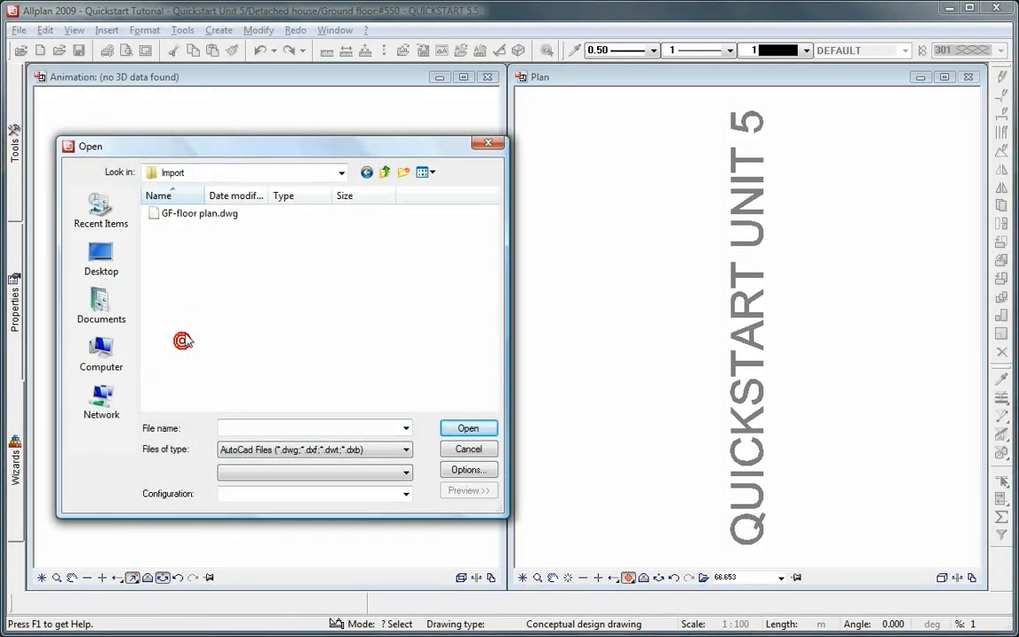
pyautogui.click(191, 214)
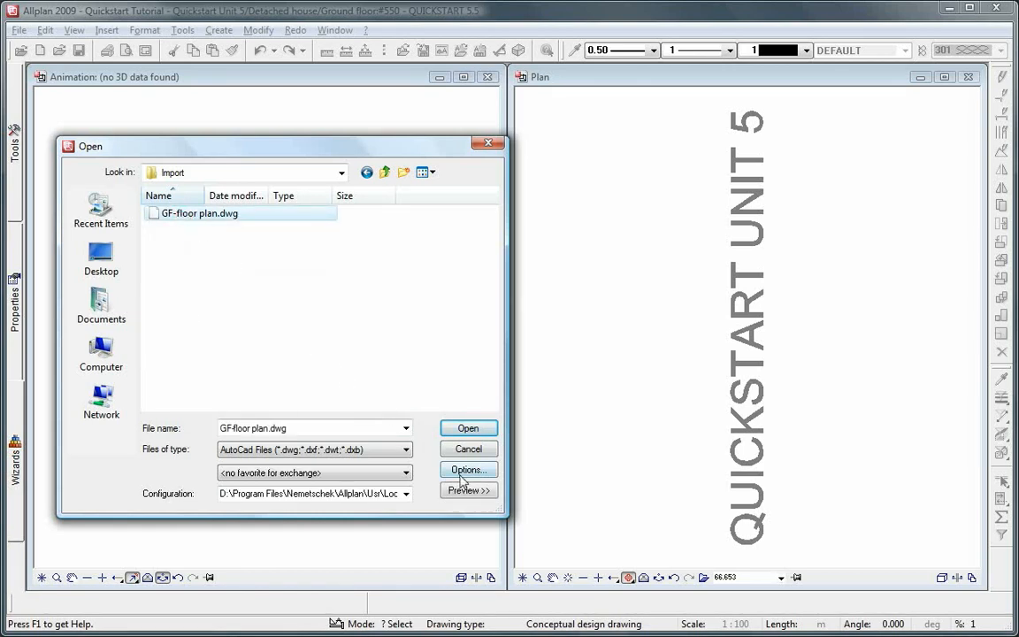
pyautogui.click(469, 491)
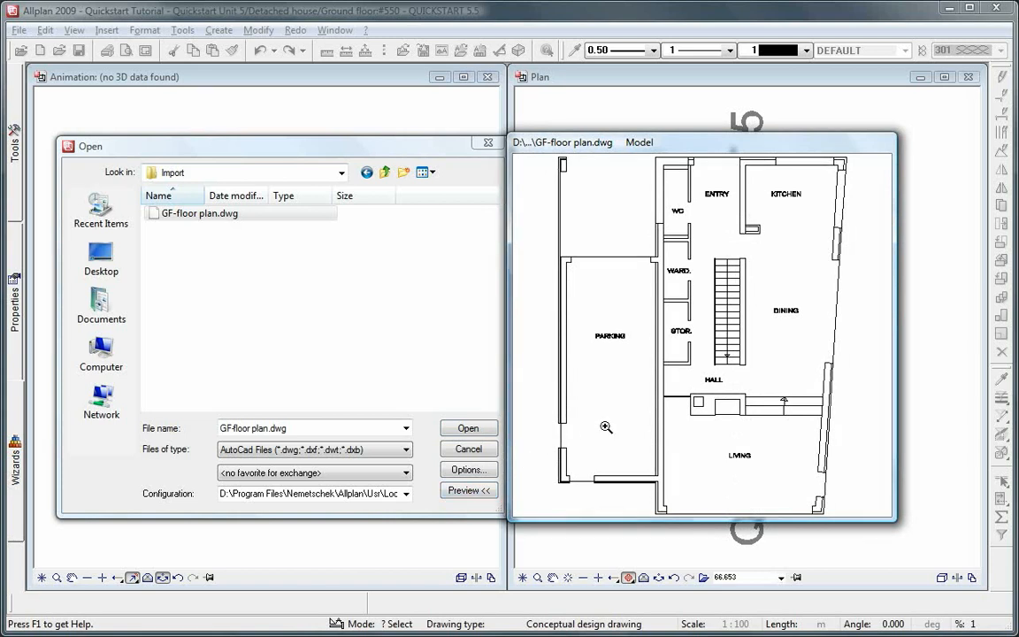
pyautogui.click(467, 428)
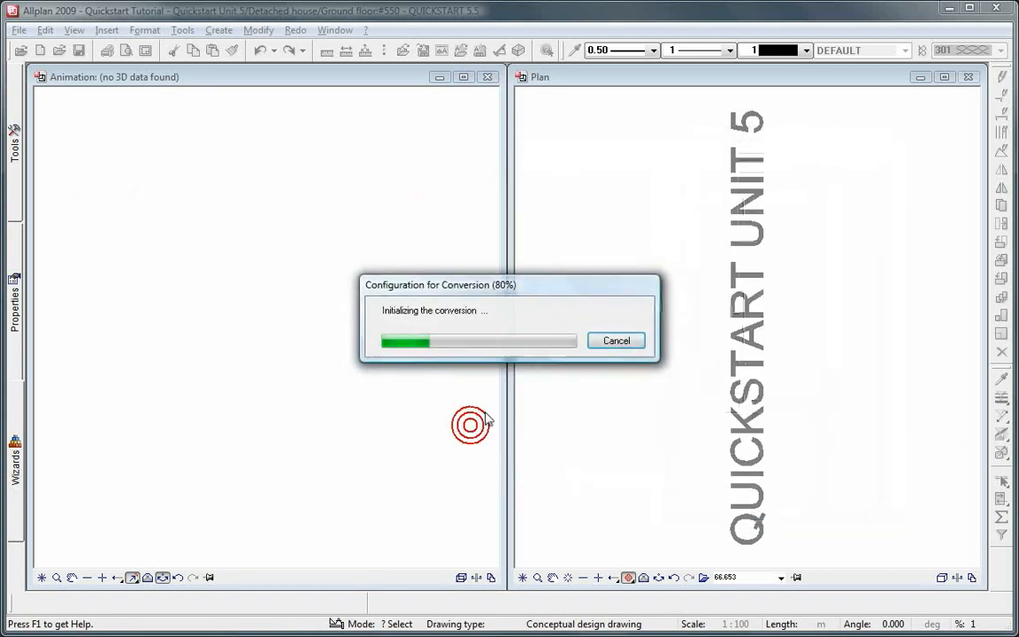
pyautogui.click(566, 351)
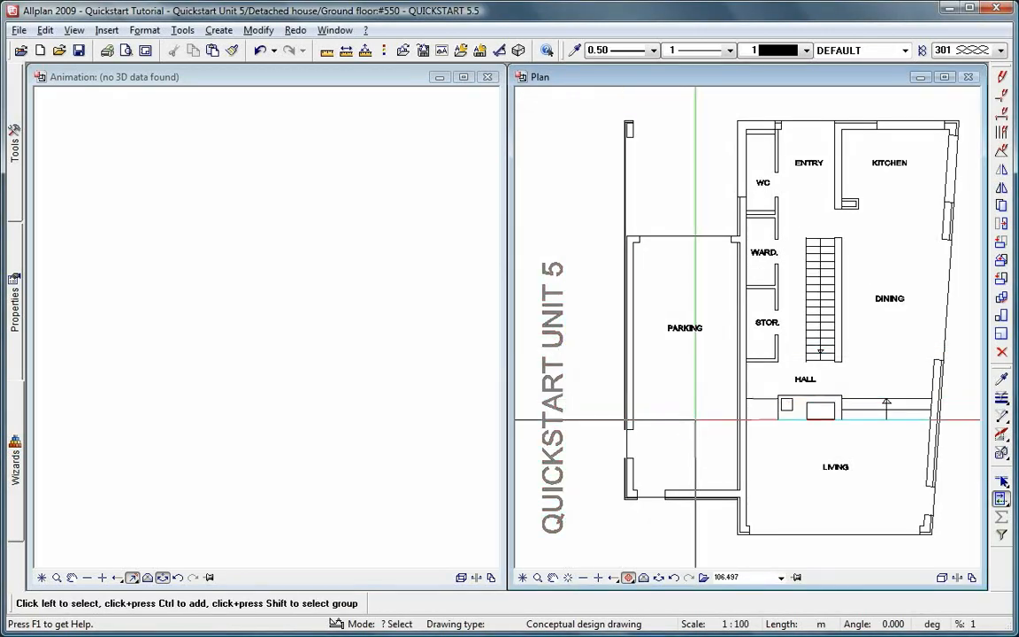
# Set drawing file 550 QUICKSTART 5.5 as a passive background reference and make 551 GF floor plan the current file.
pyautogui.scroll(1, 696, 420)
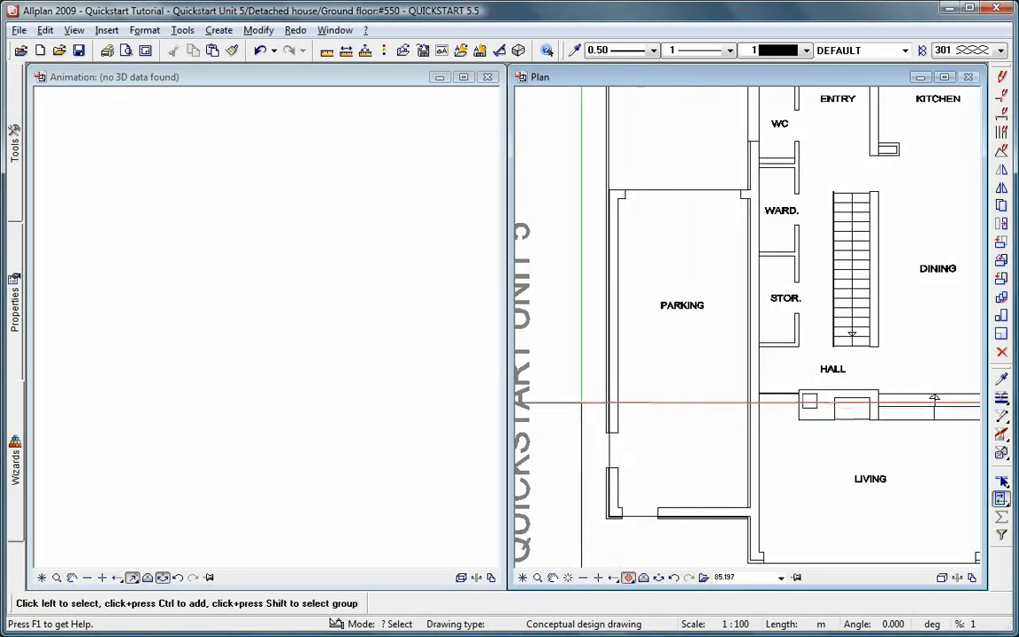
pyautogui.press('F2')
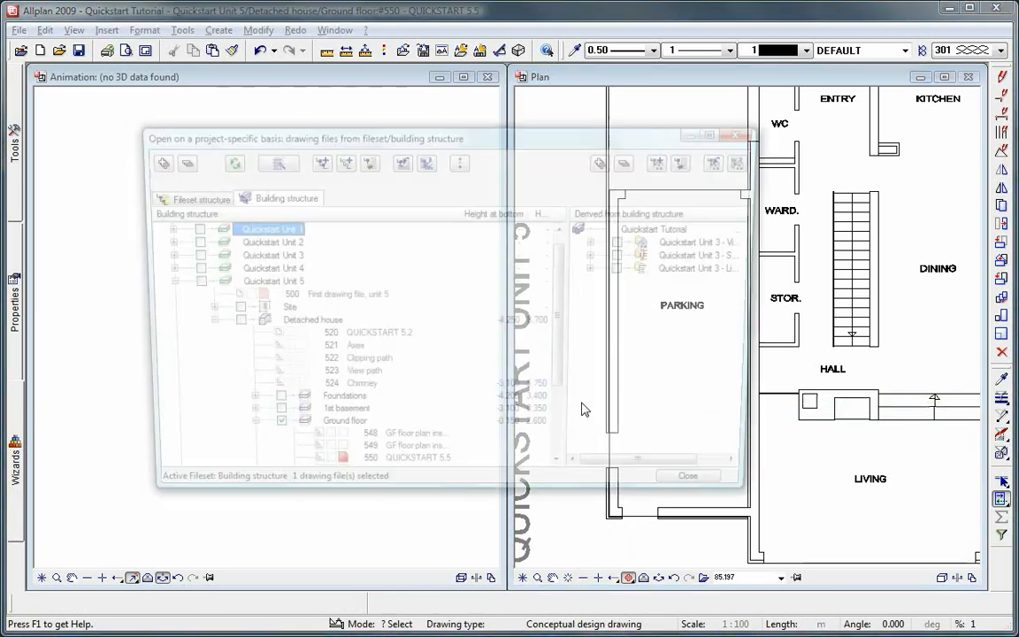
pyautogui.click(308, 472)
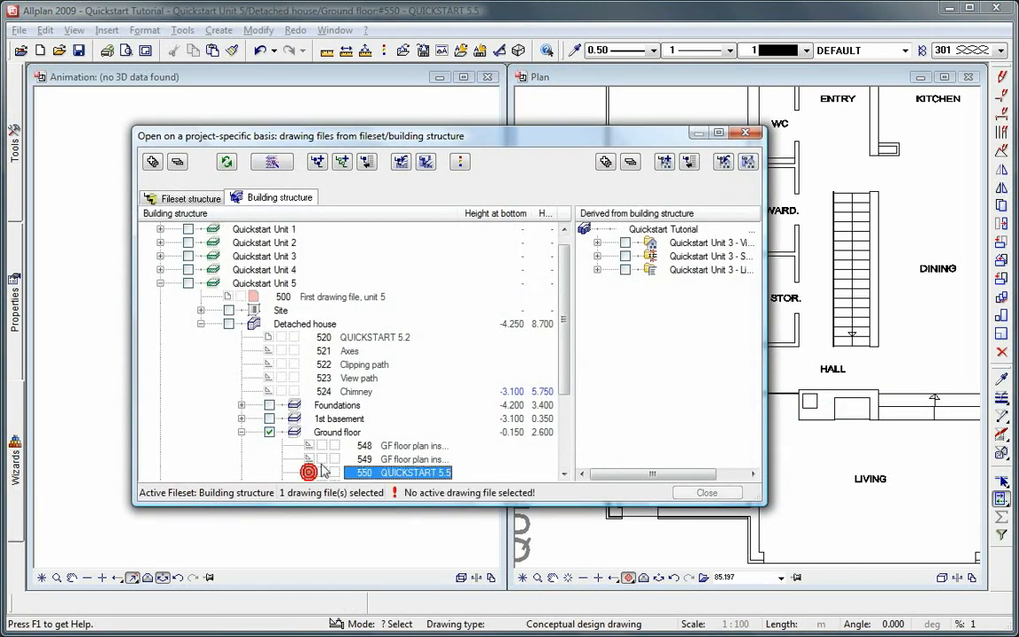
pyautogui.scroll(-1, 332, 457)
pyautogui.click(334, 445)
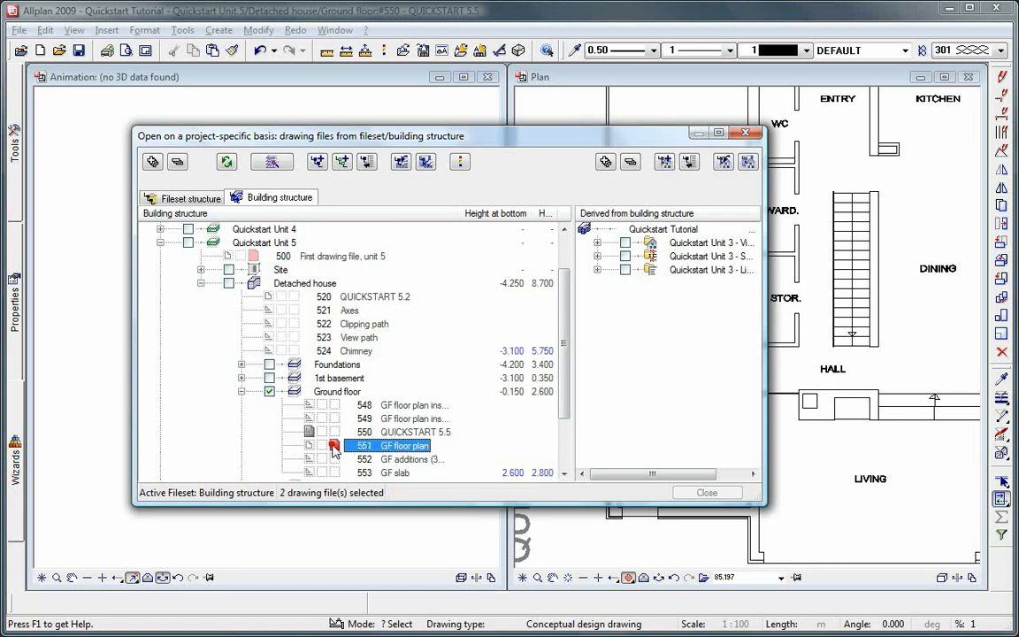
pyautogui.click(706, 494)
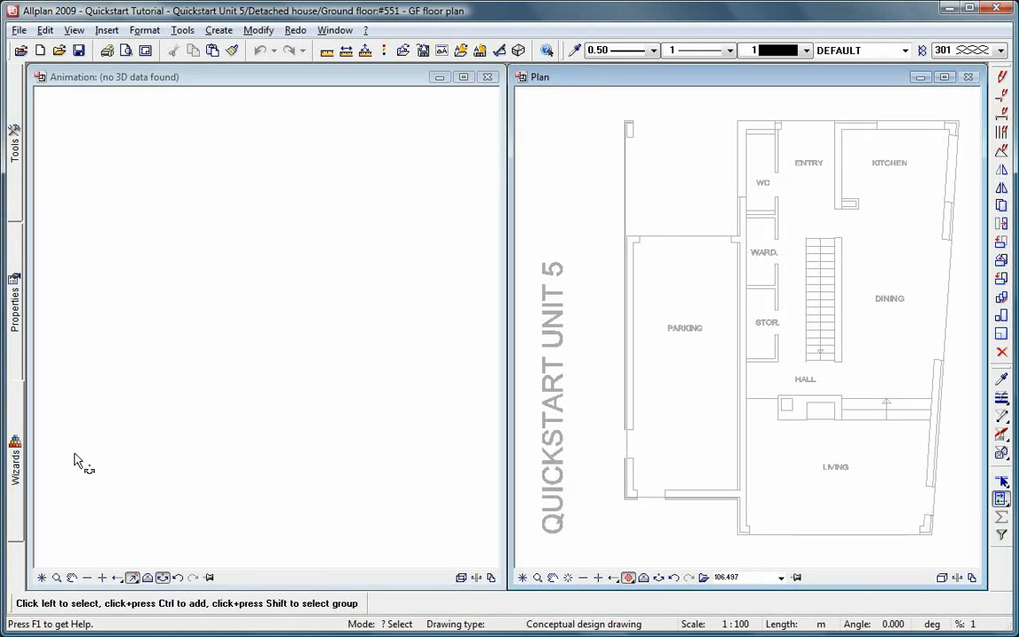
# Look through the Architecture, Engineering, Key plan and Construction wizards in the Allplan group.
pyautogui.click(19, 412)
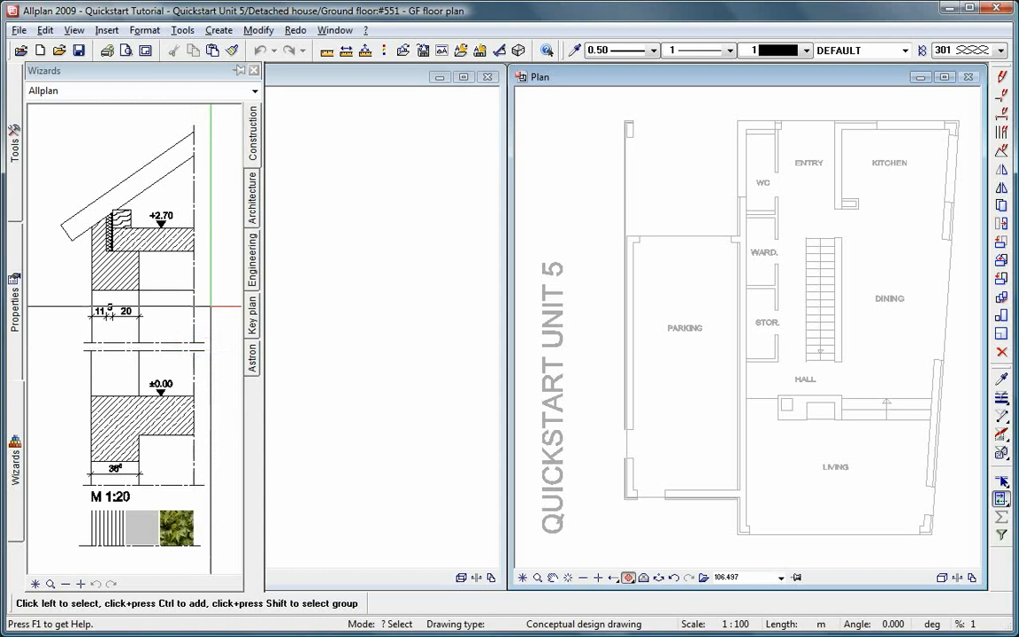
pyautogui.click(252, 204)
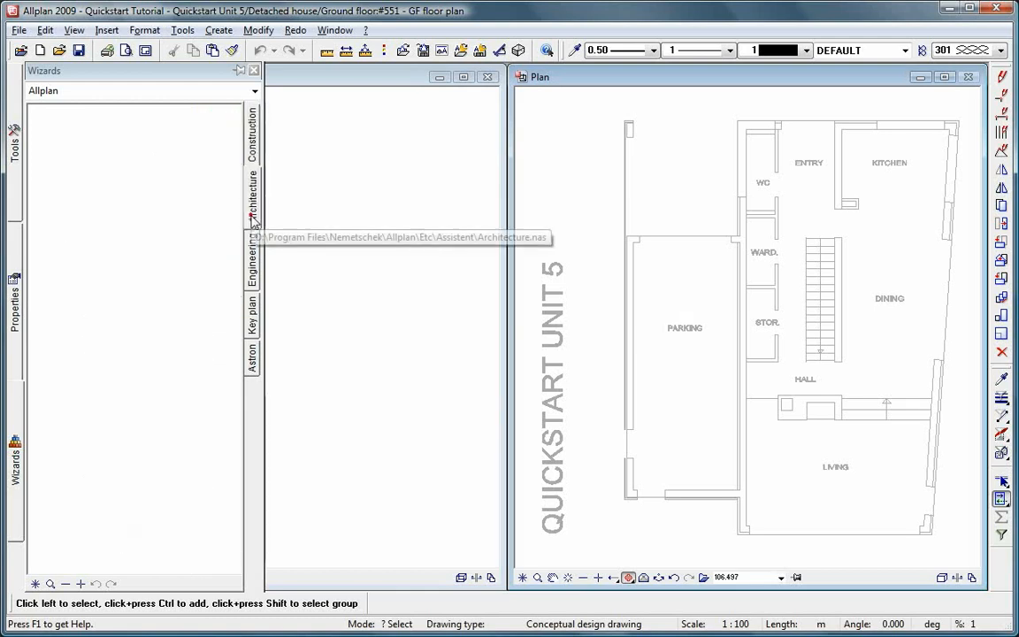
pyautogui.click(252, 256)
pyautogui.click(250, 314)
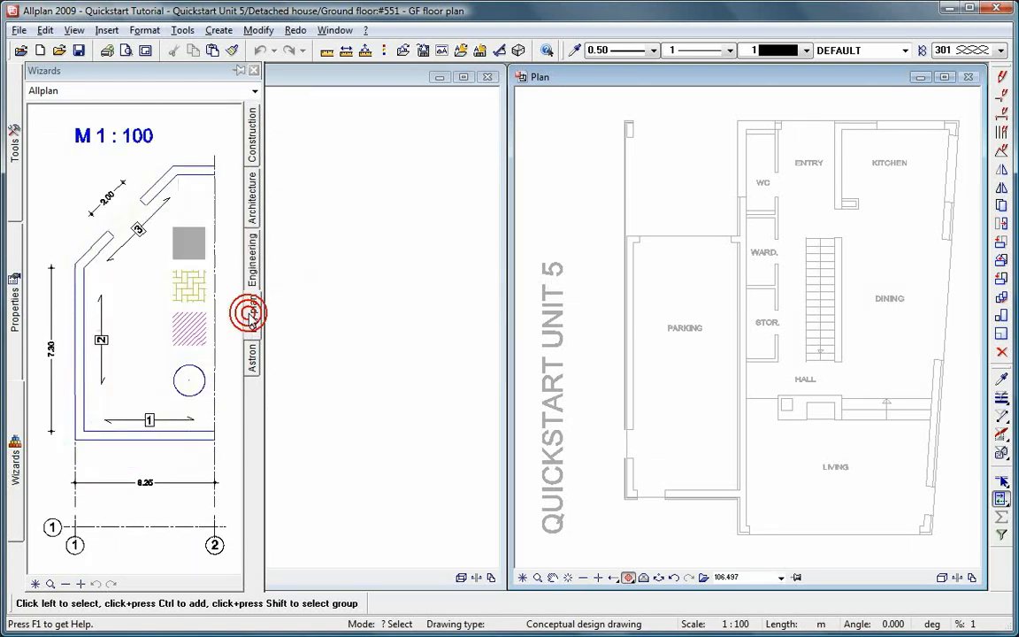
pyautogui.click(252, 152)
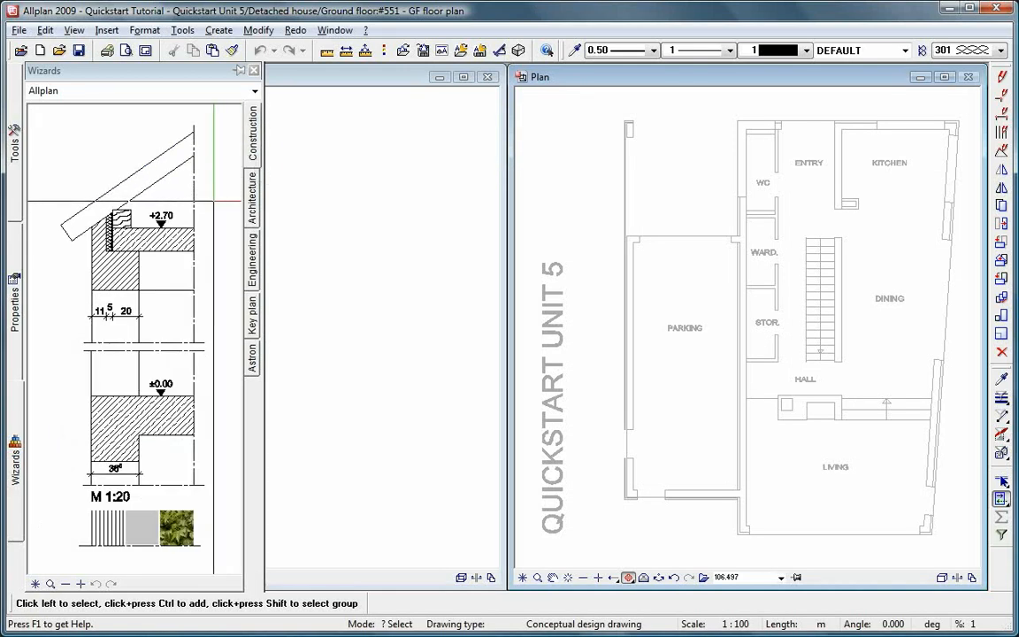
pyautogui.rightClick(197, 188)
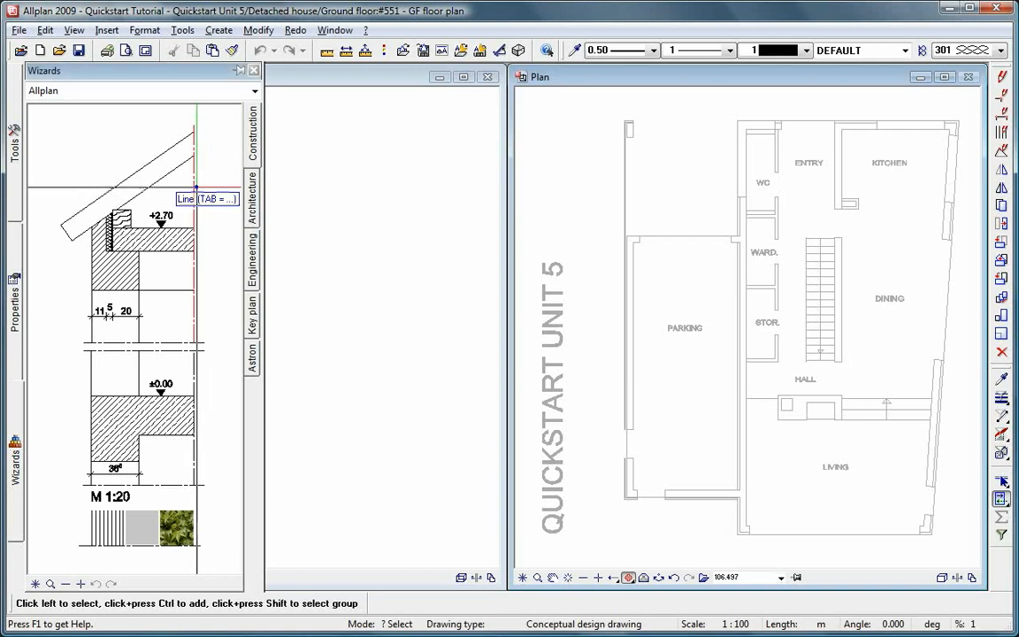
pyautogui.click(212, 214)
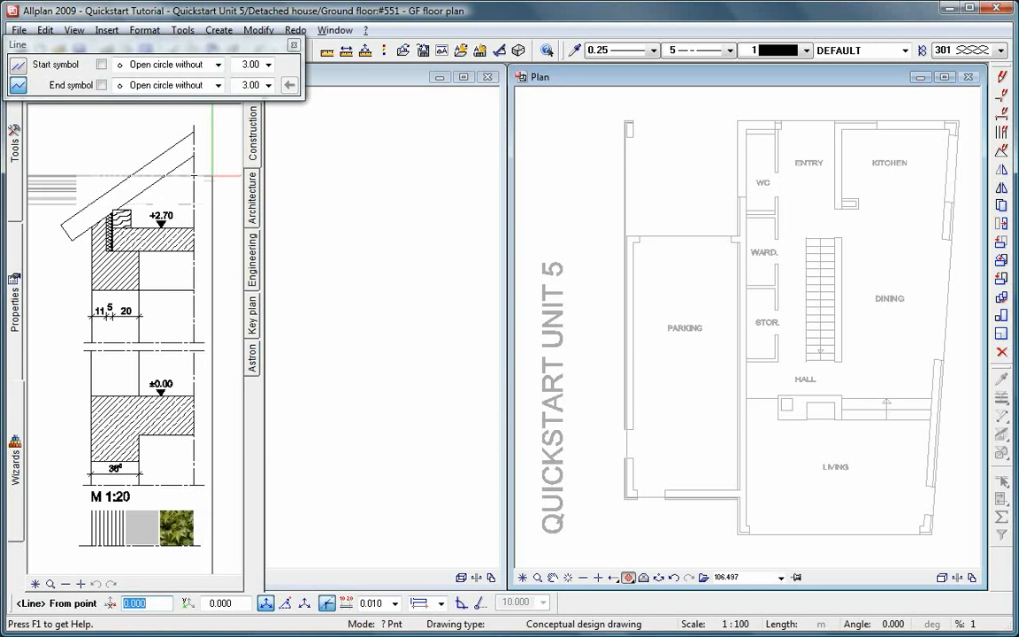
pyautogui.press('Escape')
pyautogui.moveTo(45, 117); pyautogui.dragTo(226, 345)
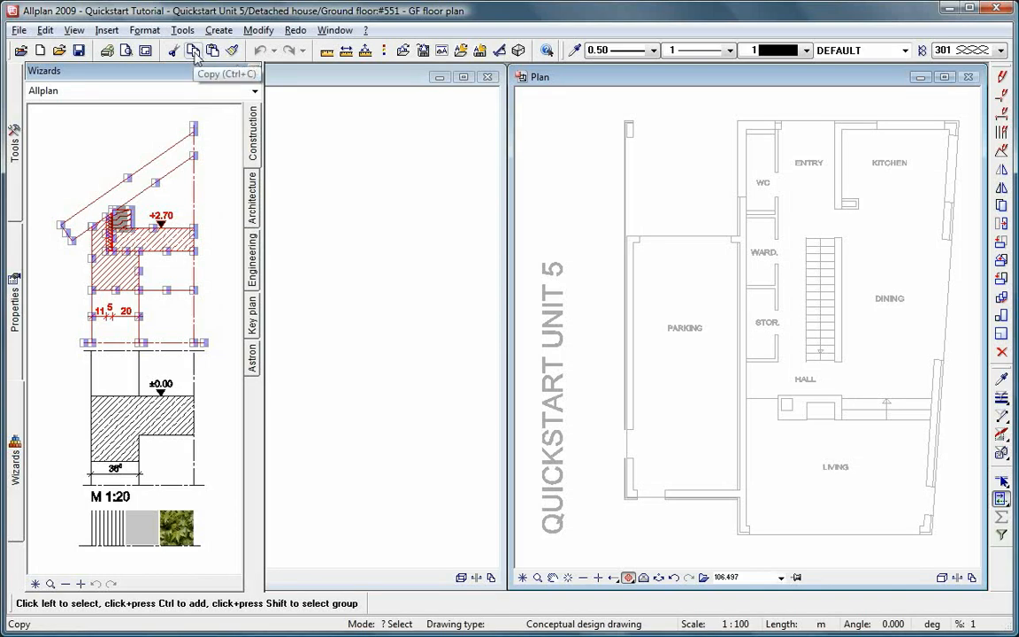
pyautogui.click(160, 122)
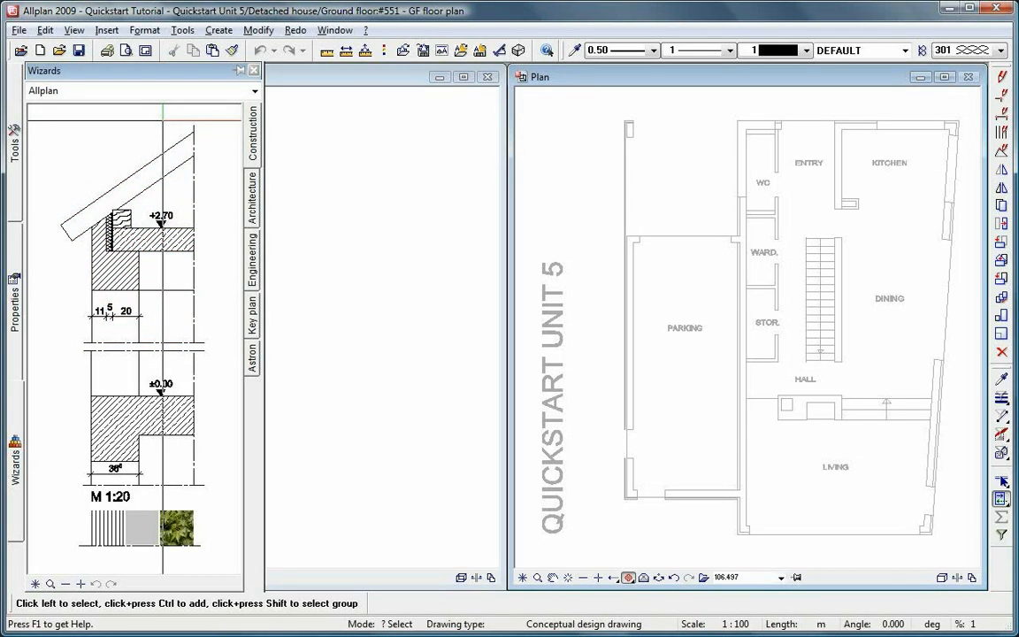
# Switch the wizards to the Quickstart group.
pyautogui.click(194, 91)
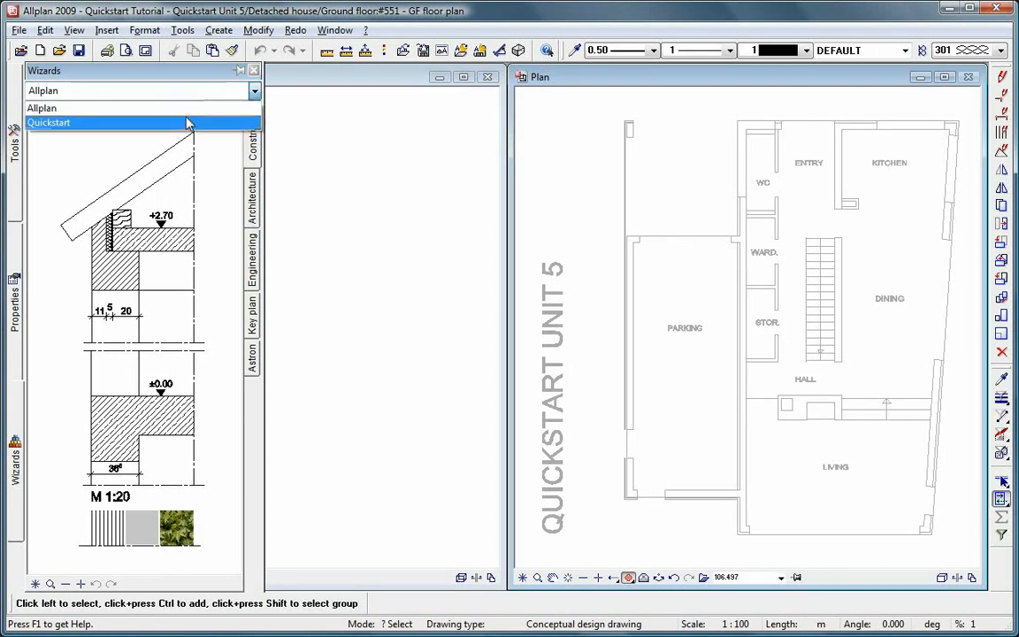
pyautogui.click(170, 122)
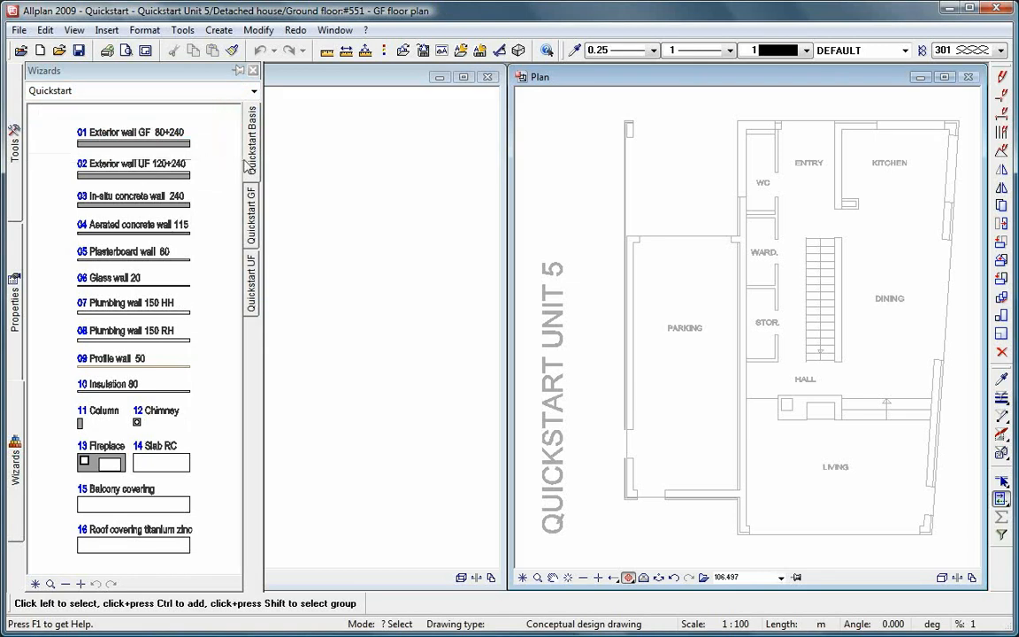
# Start the Exterior wall GF 80+240 from the Quickstart wizards and review its layer parameters, format properties and surface elements.
pyautogui.click(179, 142)
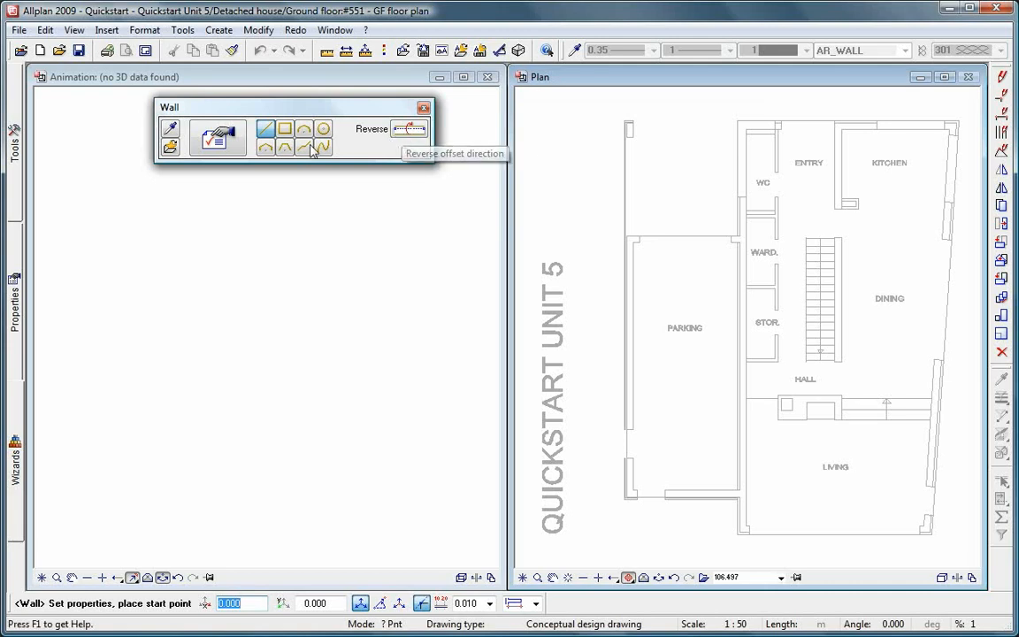
pyautogui.click(218, 138)
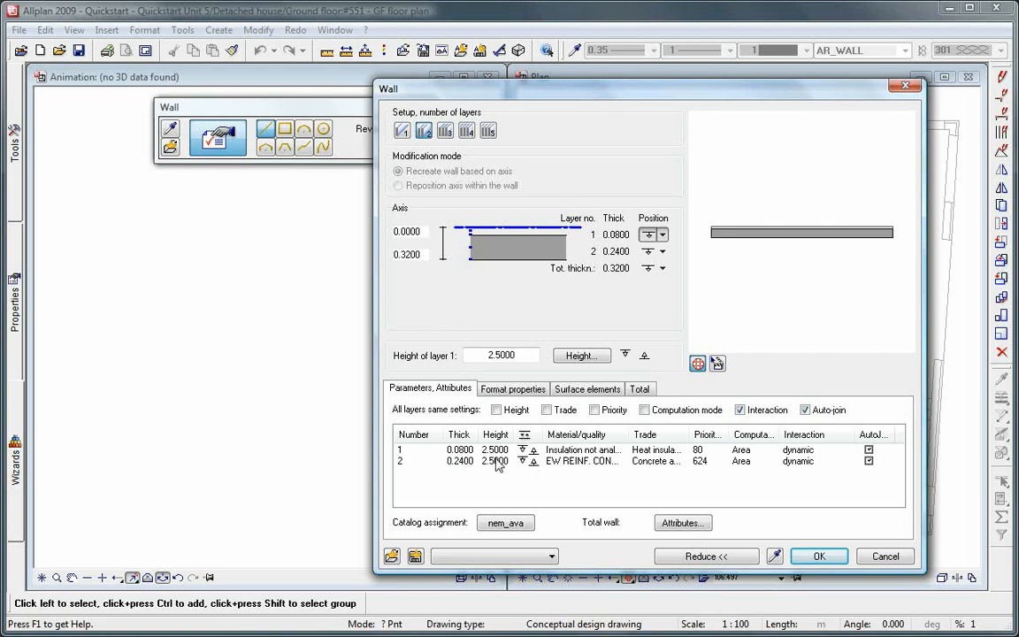
pyautogui.click(520, 389)
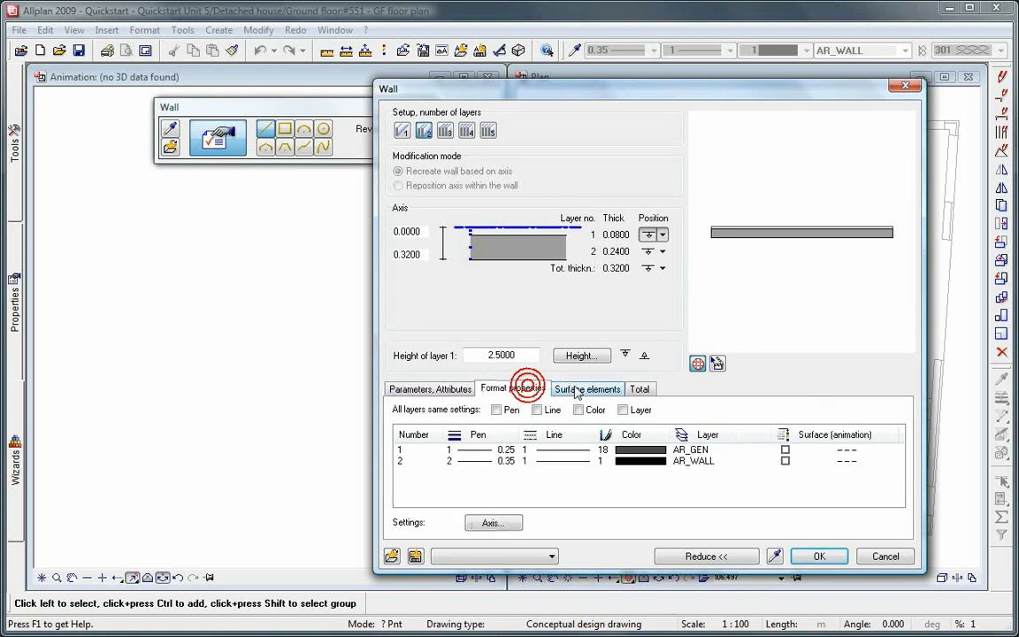
pyautogui.click(587, 390)
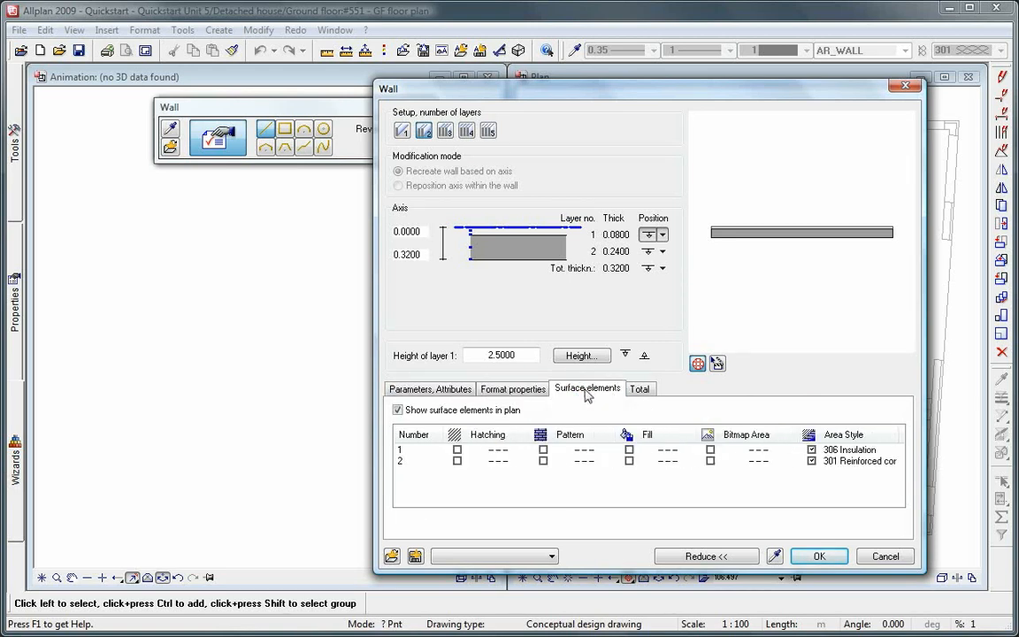
pyautogui.click(819, 555)
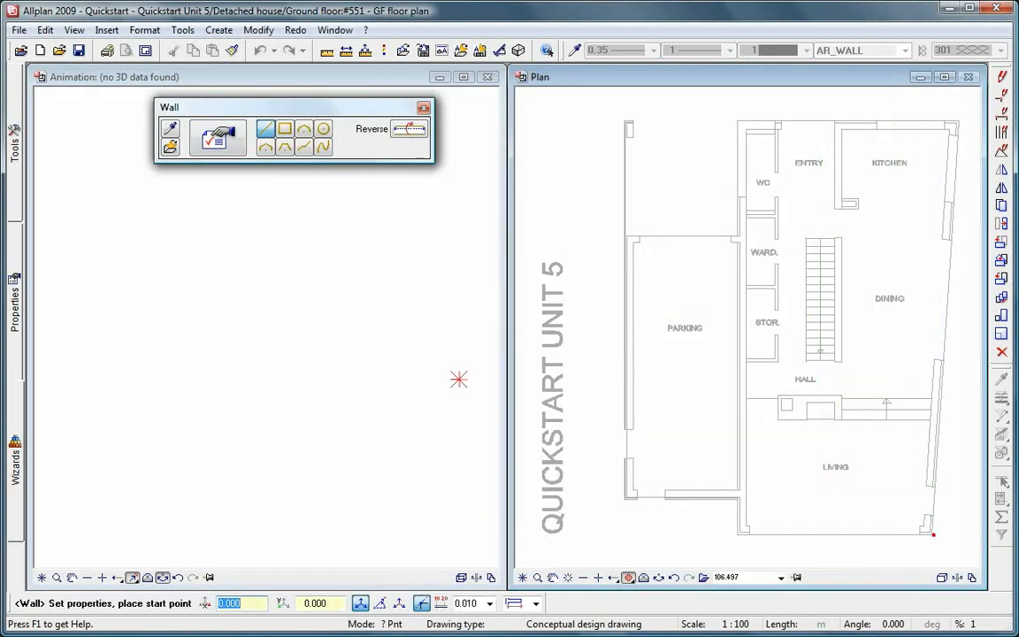
# Trace the four exterior walls around the main house outline, starting and ending at the living room's outer lower-right corner.
pyautogui.click(931, 534)
pyautogui.click(738, 535)
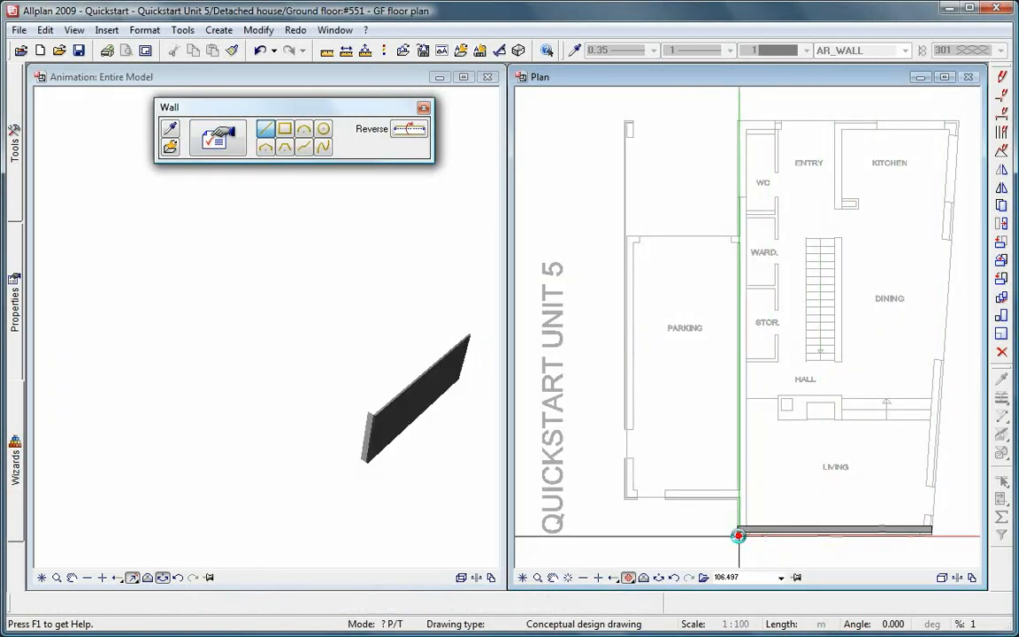
pyautogui.click(738, 119)
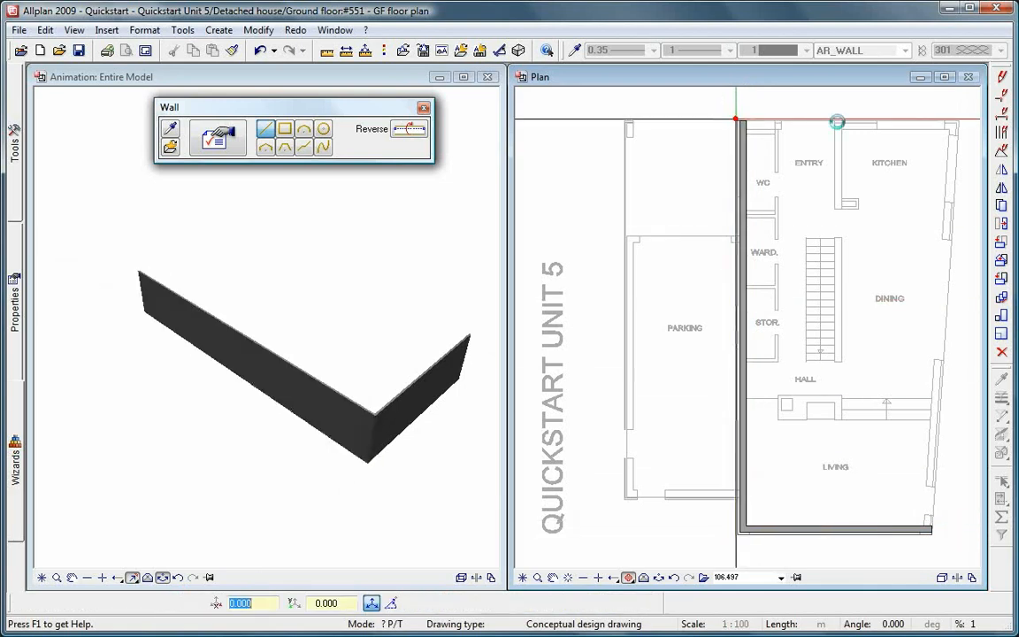
pyautogui.click(959, 120)
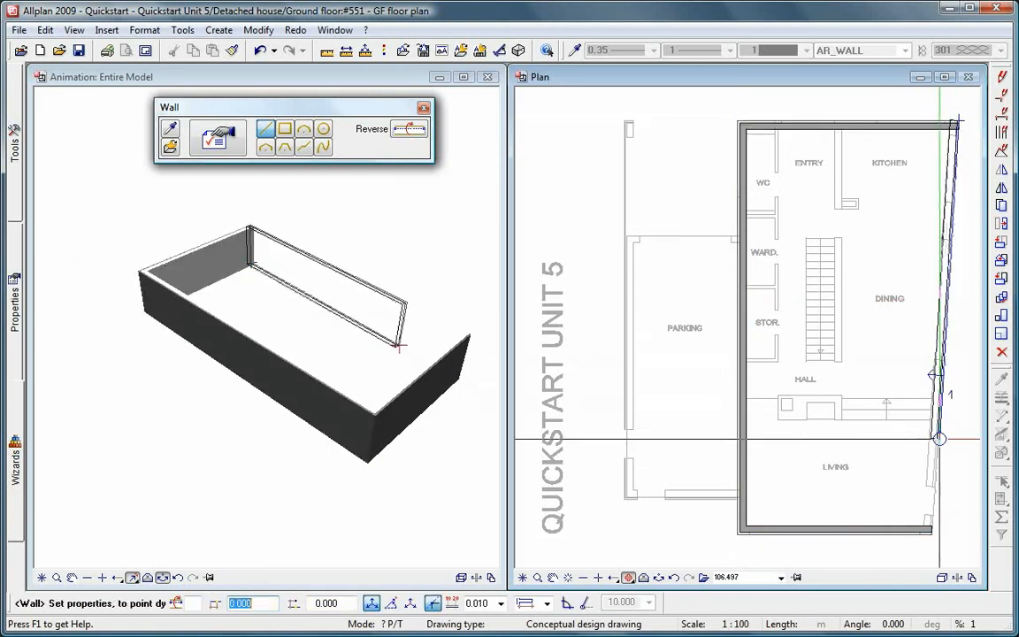
pyautogui.click(931, 533)
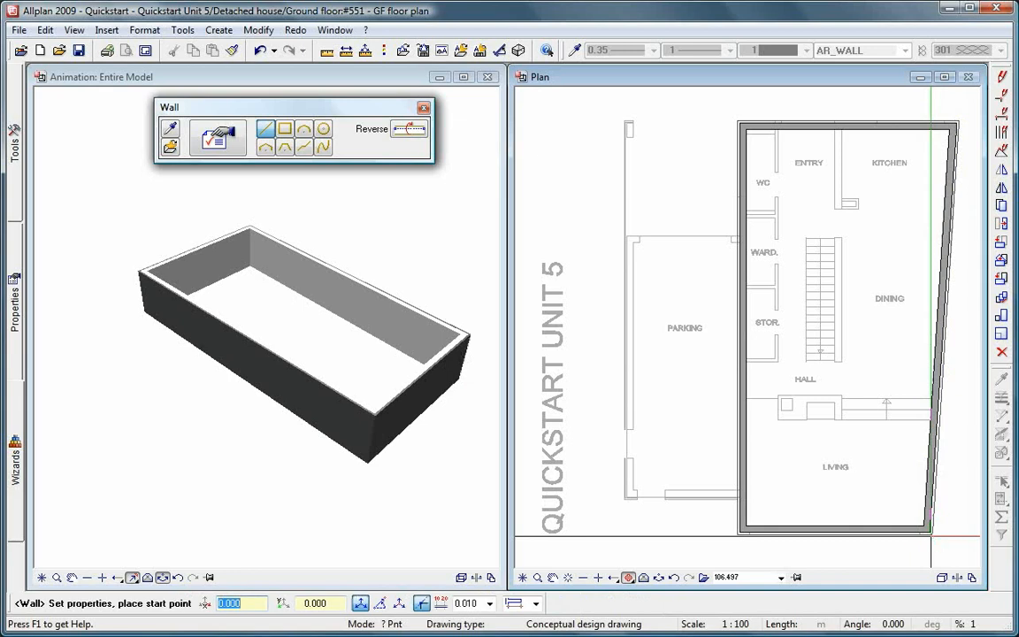
pyautogui.press('Escape')
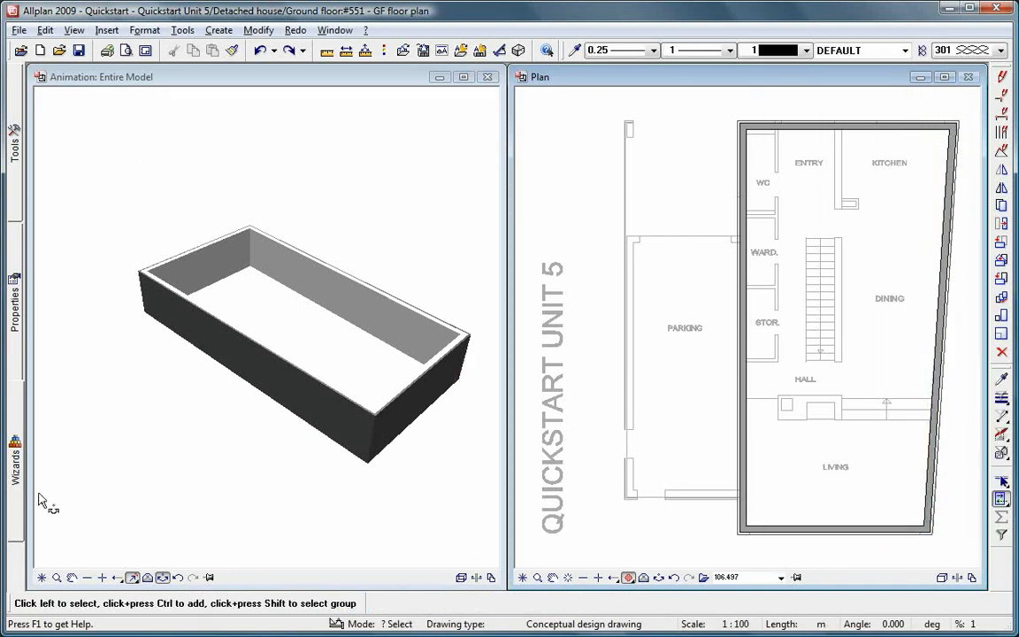
# Draw the three outer walls enclosing the parking area with the In-situ concrete wall 240, starting and ending at the house wall.
pyautogui.moveTo(20, 489)
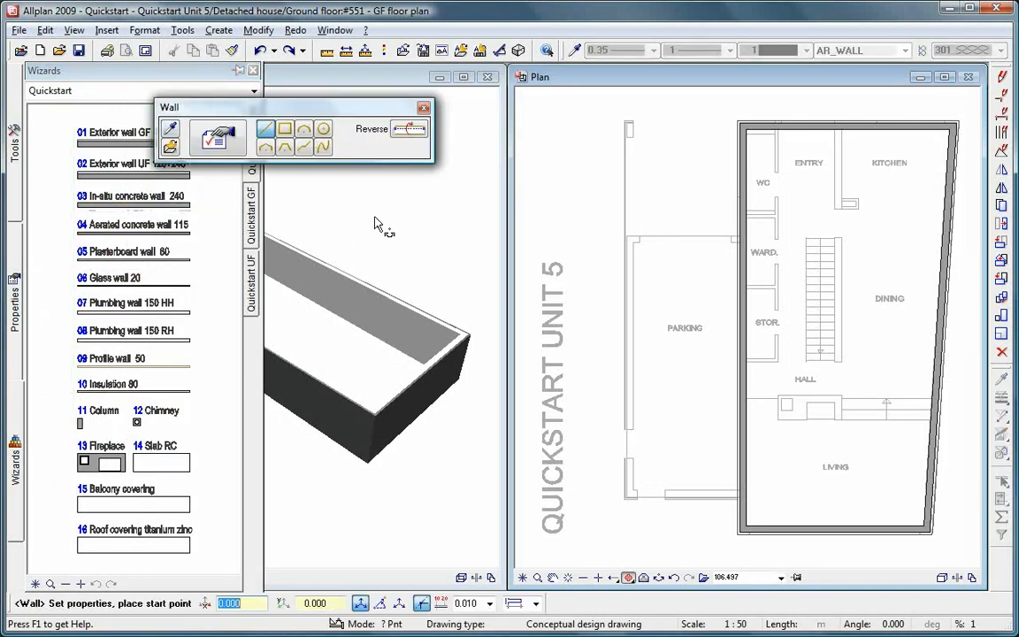
pyautogui.click(737, 237)
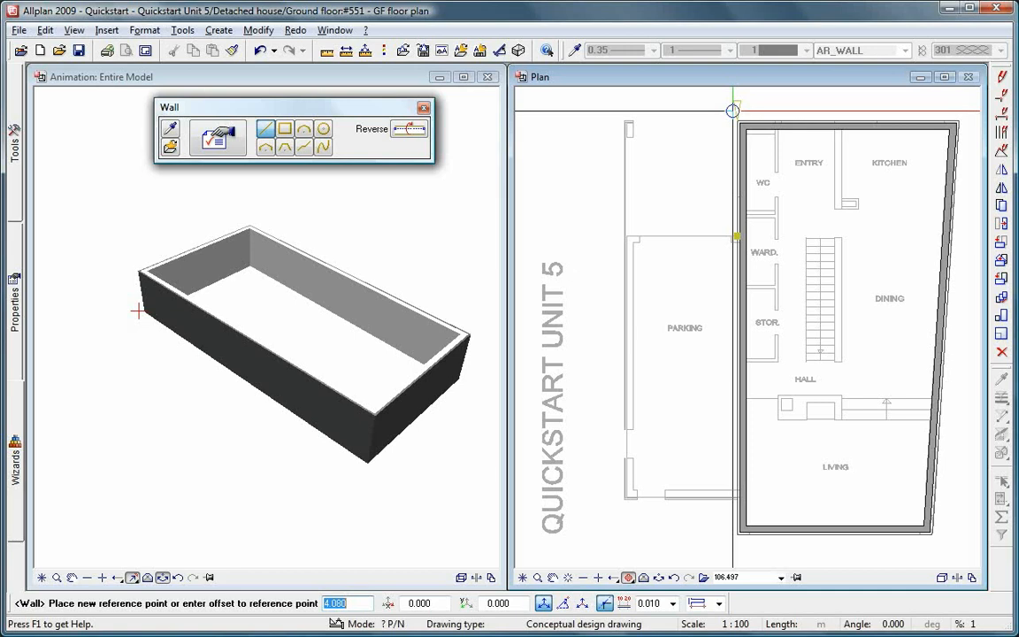
pyautogui.press('Return')
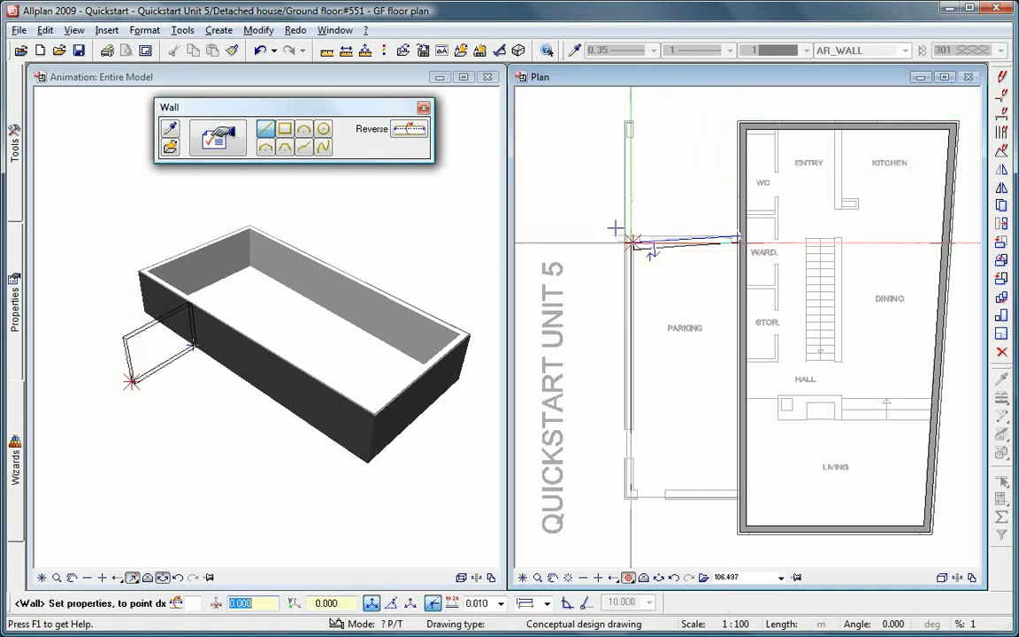
pyautogui.click(611, 226)
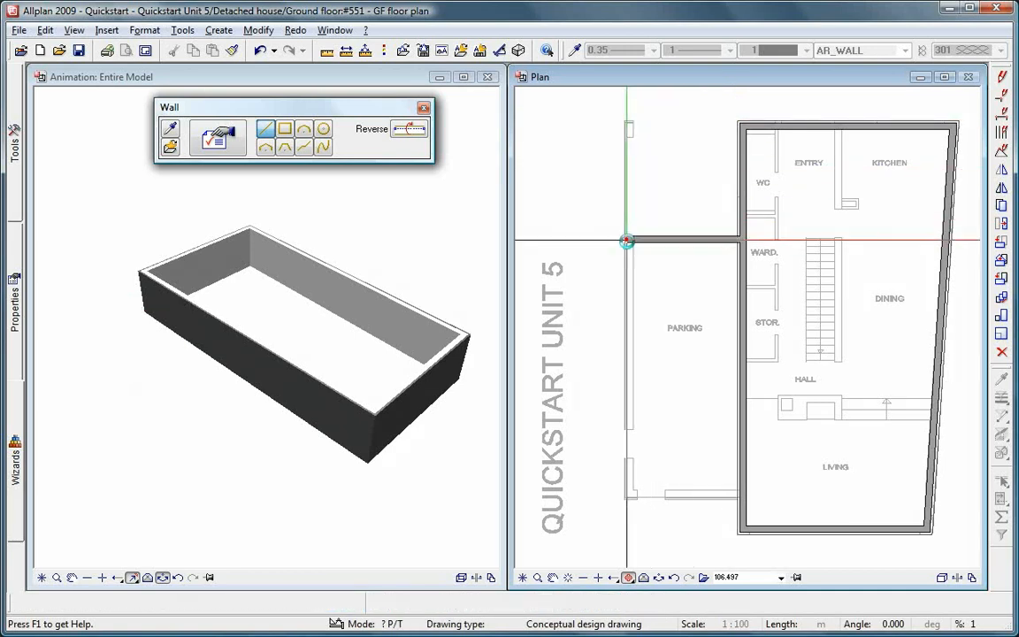
pyautogui.click(627, 495)
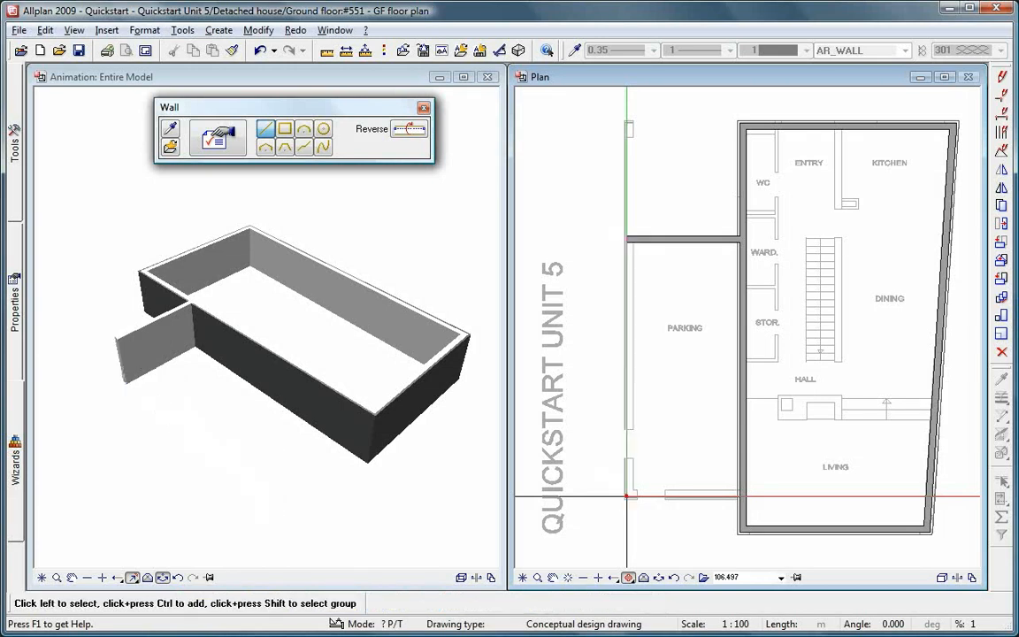
pyautogui.click(736, 497)
pyautogui.click(732, 493)
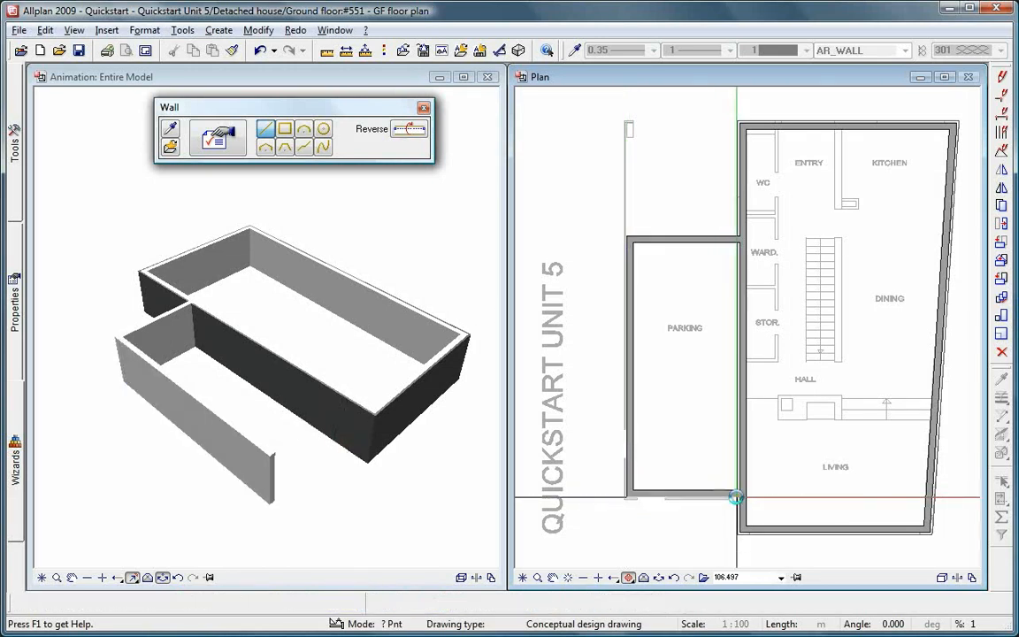
pyautogui.press('Escape')
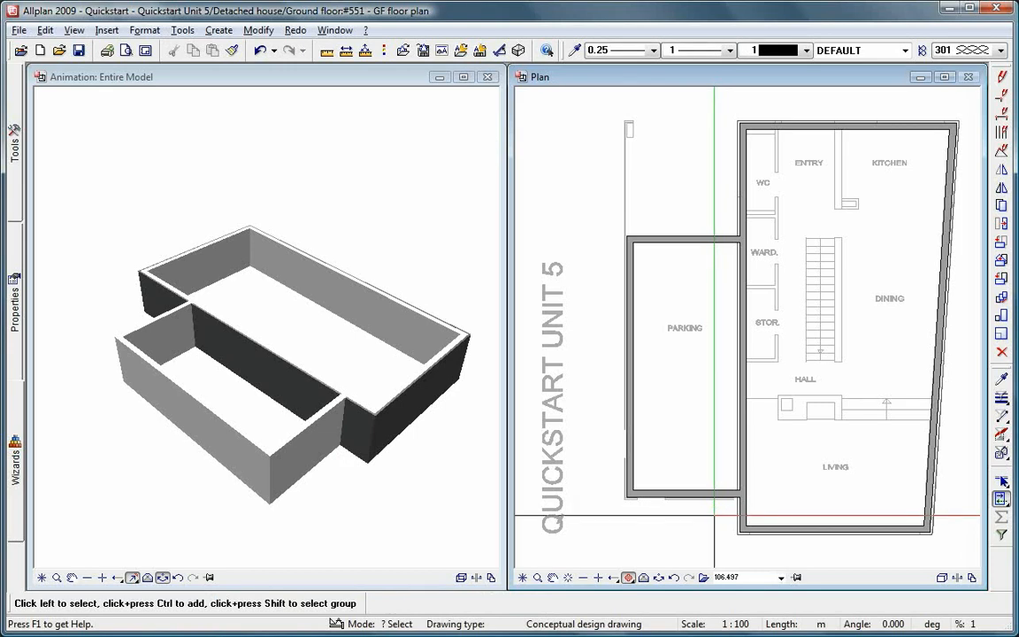
# Draw a Profile wall 50 along the outside of the parking area's lower wall, from the house wall to the outer corner.
pyautogui.scroll(4, 707, 503)
pyautogui.moveTo(698, 507); pyautogui.dragTo(769, 490, button='middle')
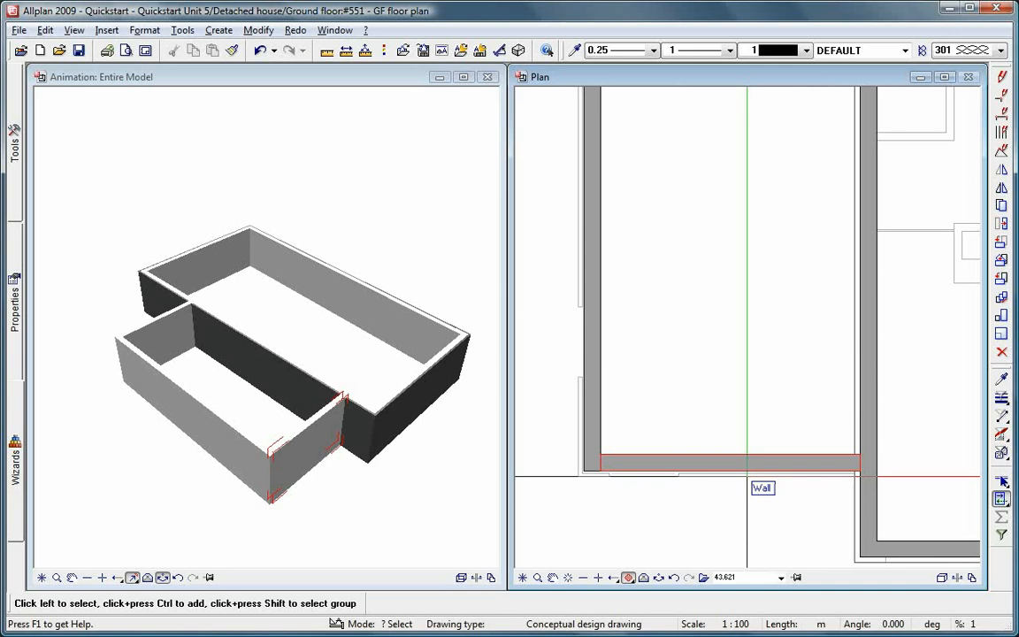
pyautogui.click(15, 466)
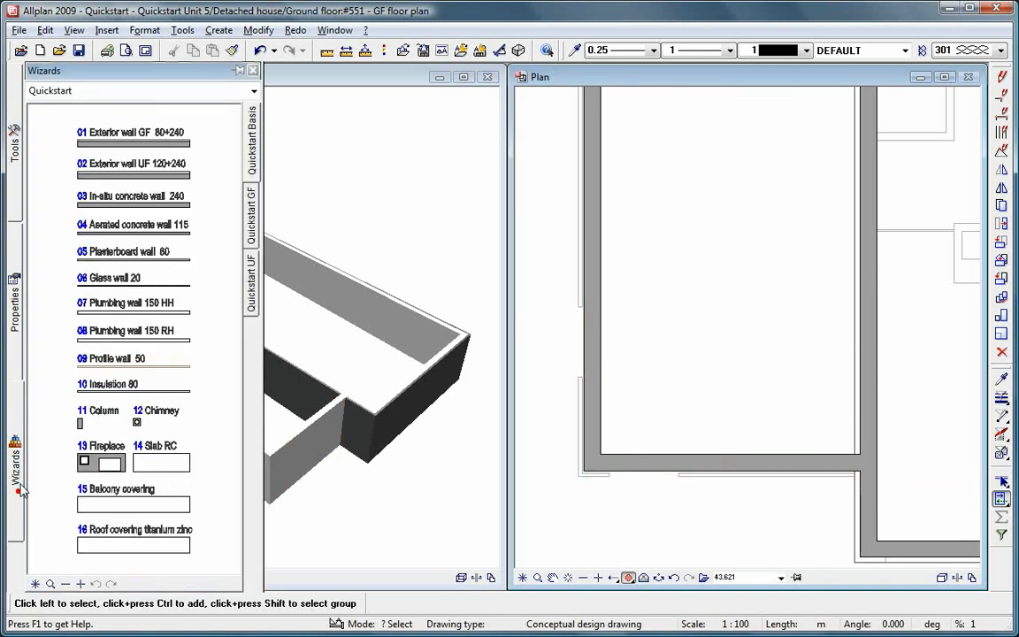
pyautogui.click(135, 368)
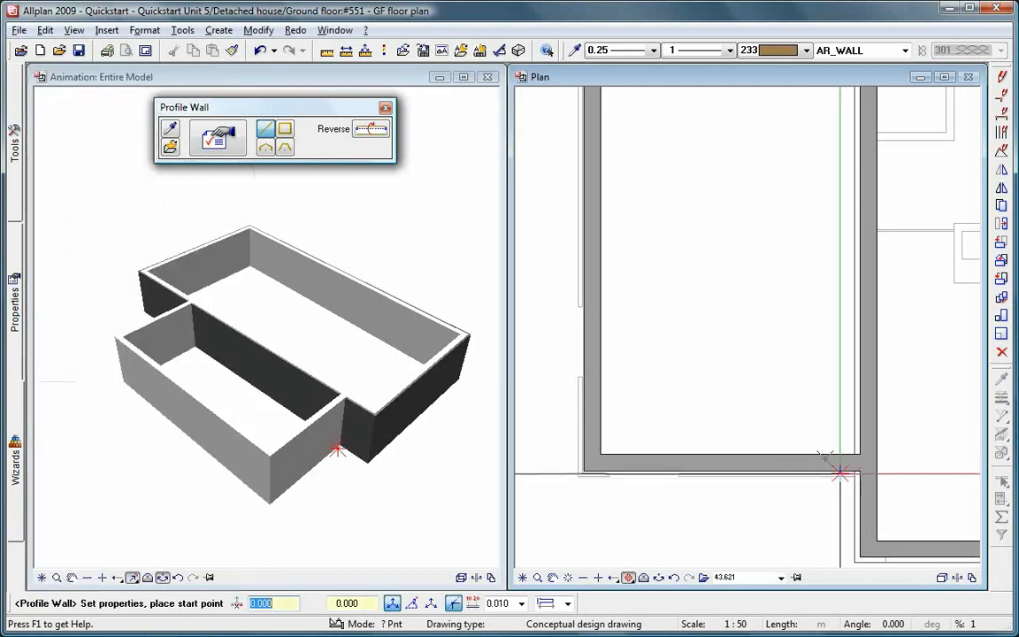
pyautogui.scroll(3, 854, 473)
pyautogui.click(853, 473)
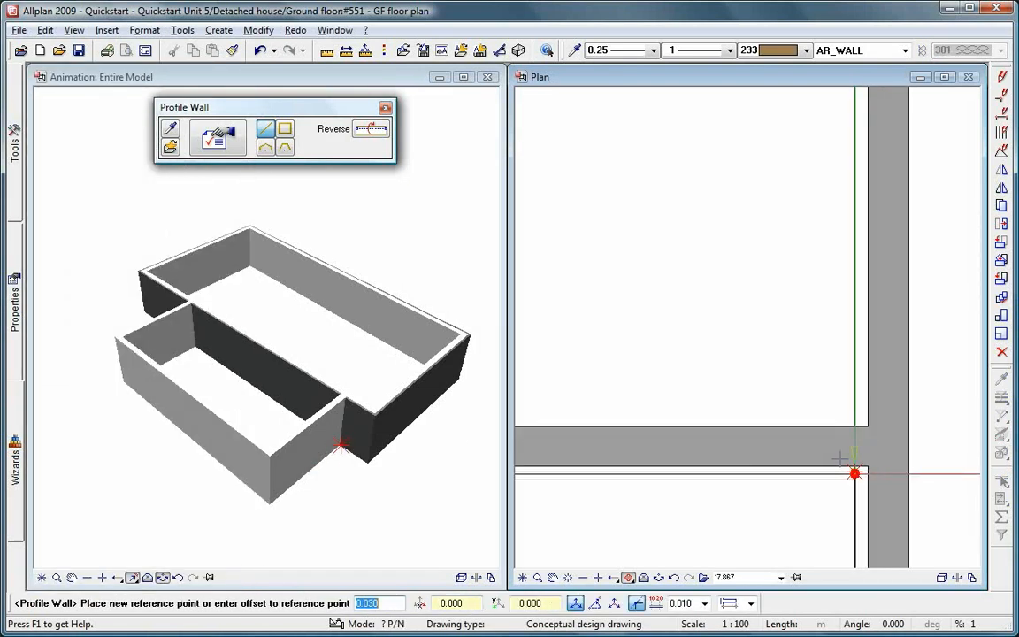
pyautogui.click(854, 473)
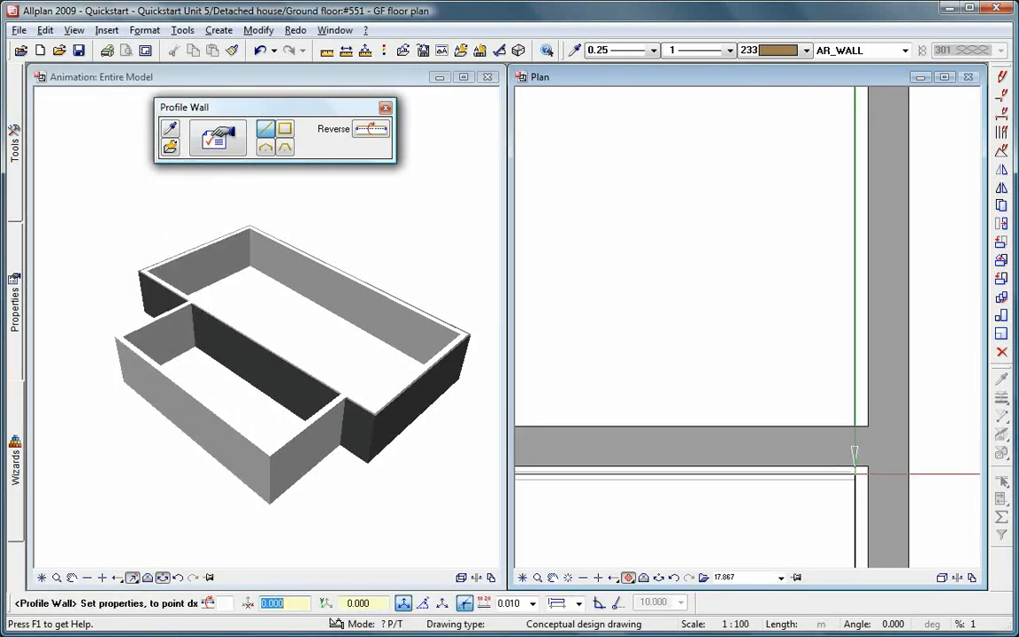
pyautogui.scroll(-3, 676, 488)
pyautogui.moveTo(676, 488); pyautogui.dragTo(920, 486, button='middle')
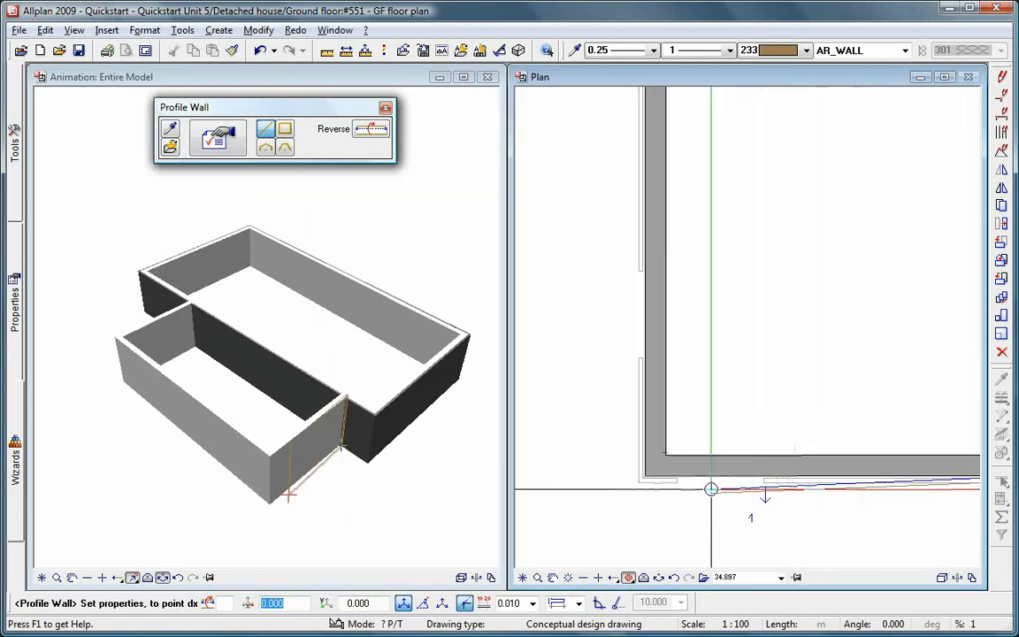
pyautogui.click(645, 478)
# Continue the profile wall along the parking area's outer side to the far end of the plan and finish with a short return.
pyautogui.scroll(3, 643, 458)
pyautogui.scroll(-4, 642, 352)
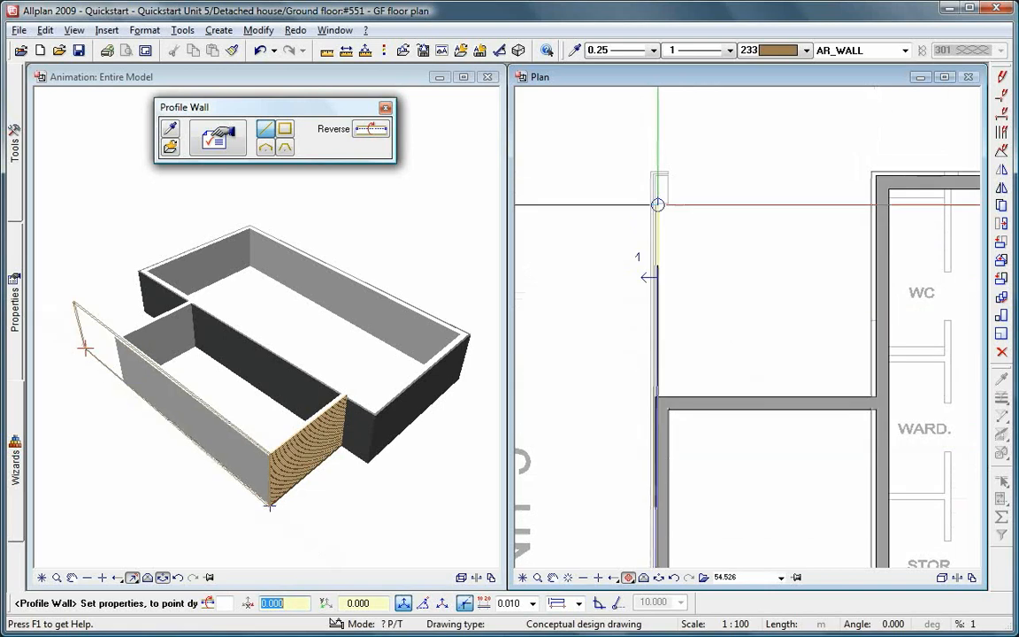
pyautogui.scroll(5, 655, 168)
pyautogui.click(650, 184)
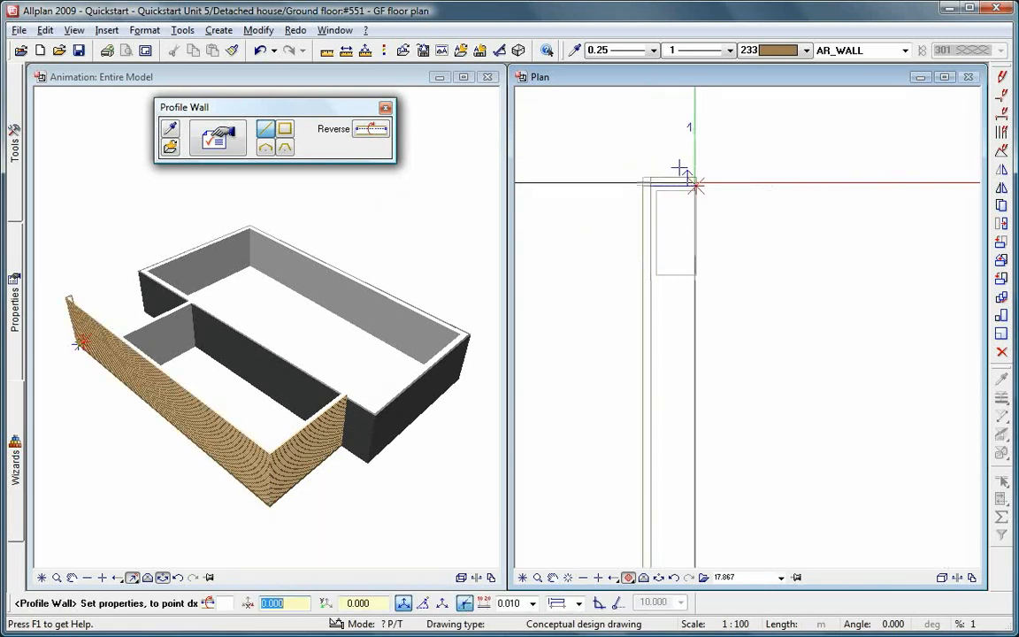
pyautogui.click(694, 182)
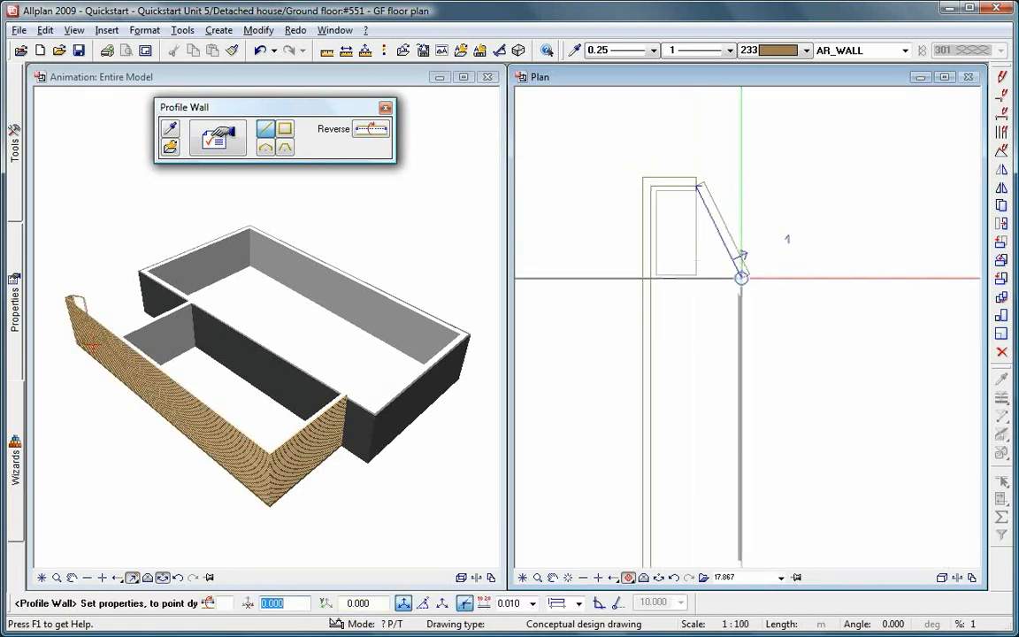
pyautogui.press('Escape')
pyautogui.scroll(-7, 749, 299)
pyautogui.moveTo(791, 399); pyautogui.dragTo(766, 319, button='middle')
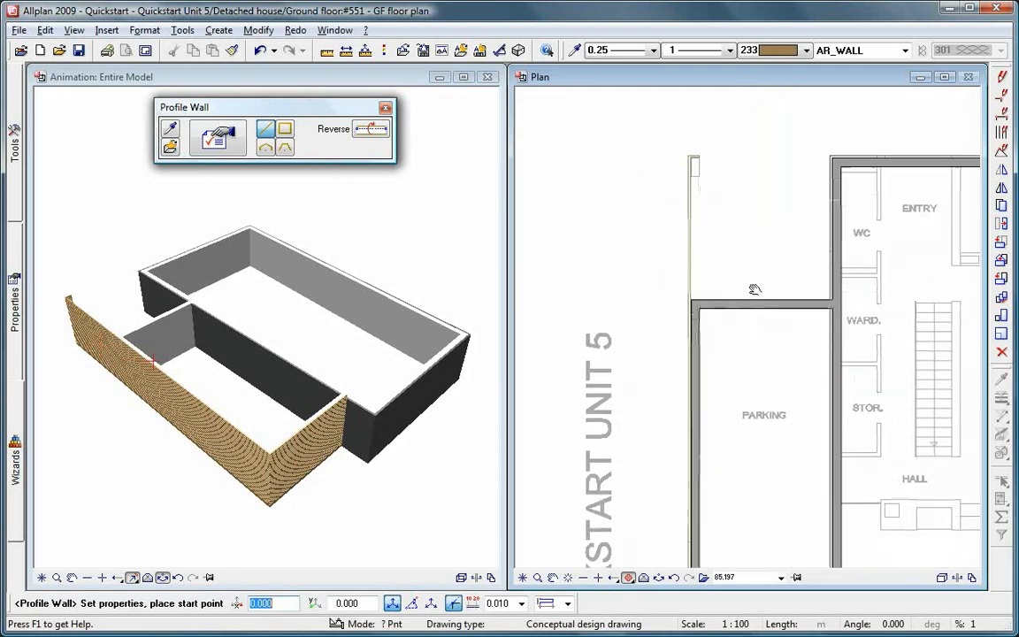
pyautogui.press('Escape')
# Copy the Fireplace element from the Quickstart wizards.
pyautogui.scroll(-2, 767, 319)
pyautogui.moveTo(782, 436); pyautogui.dragTo(729, 398, button='middle')
pyautogui.scroll(1, 729, 398)
pyautogui.hotkey('ctrl', 'z')
pyautogui.click(15, 516)
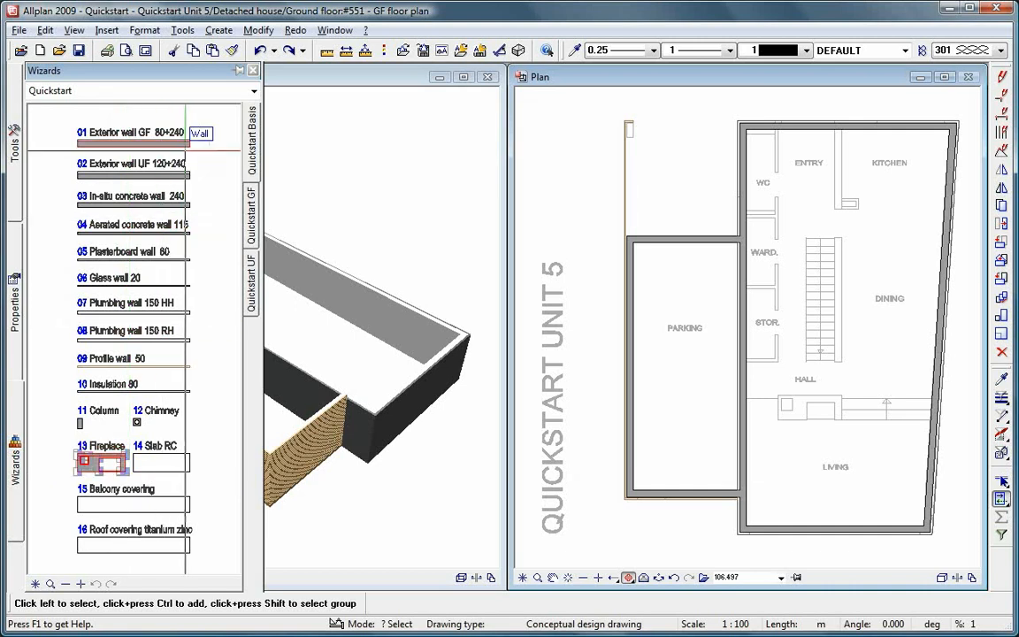
pyautogui.click(212, 52)
# Paste the fireplace onto its outline between hall and living room, using its upper-left corner as the drop-in point.
pyautogui.scroll(4, 798, 436)
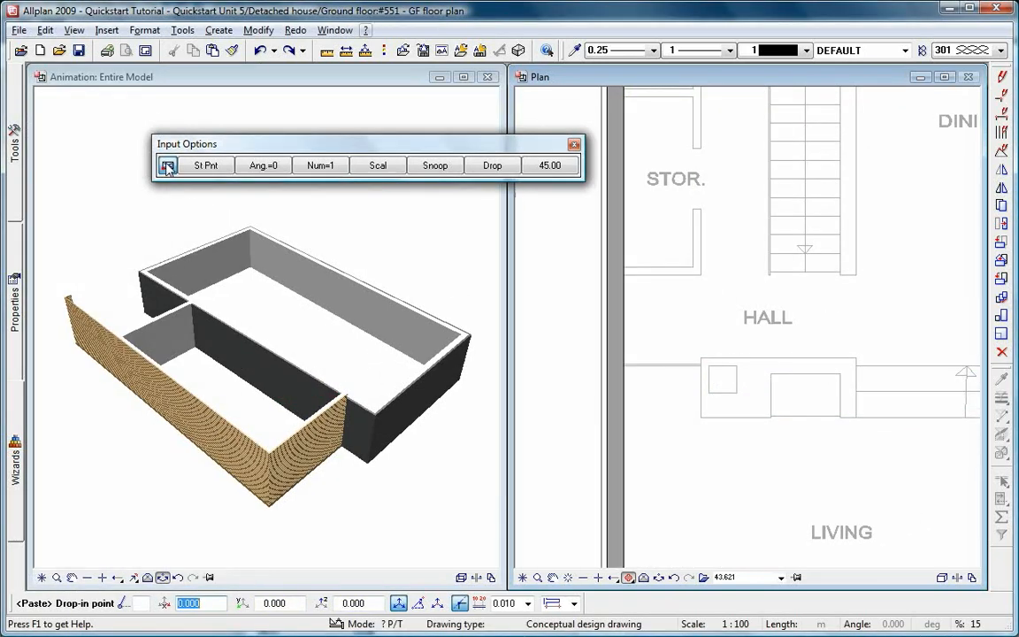
pyautogui.click(166, 166)
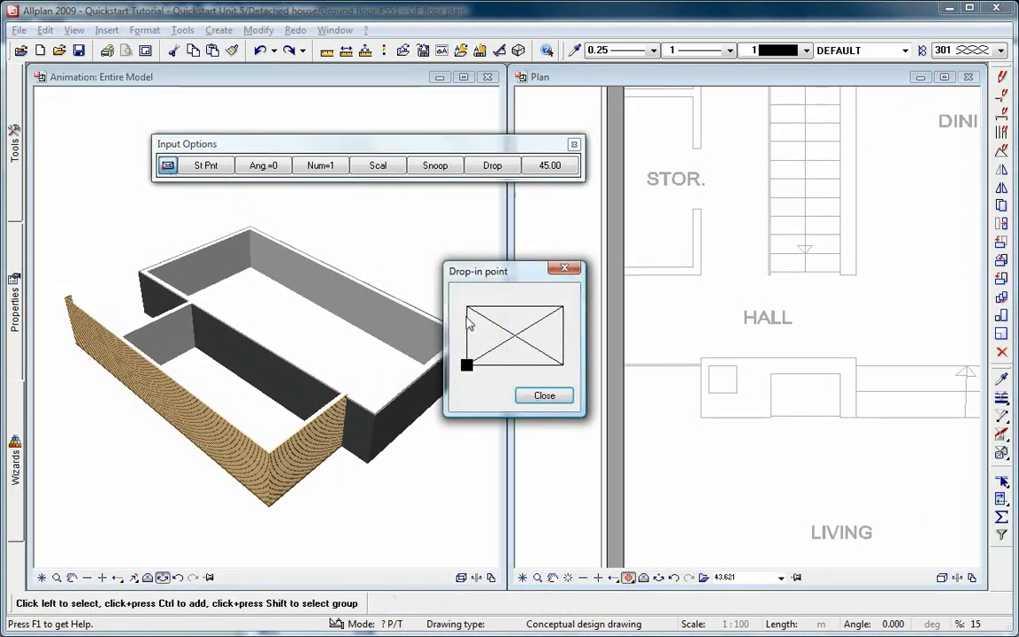
pyautogui.click(466, 308)
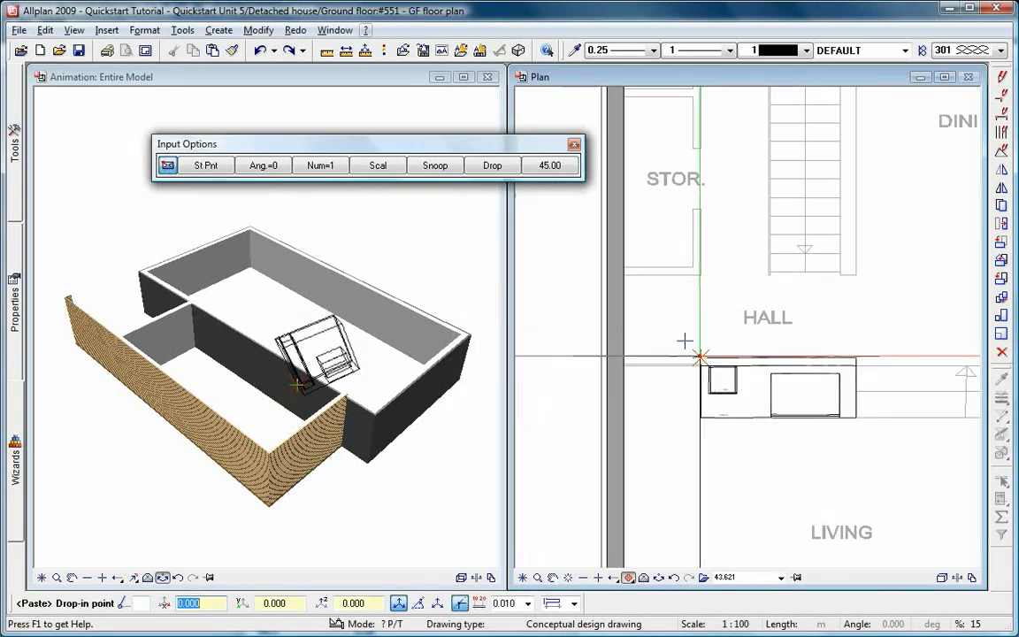
pyautogui.click(700, 357)
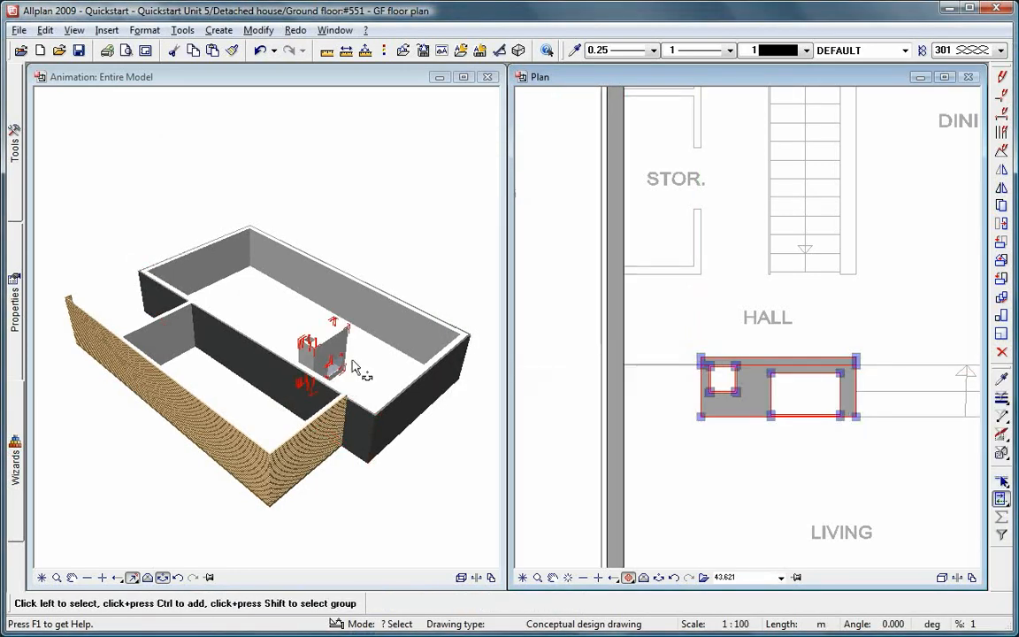
pyautogui.scroll(-5, 748, 451)
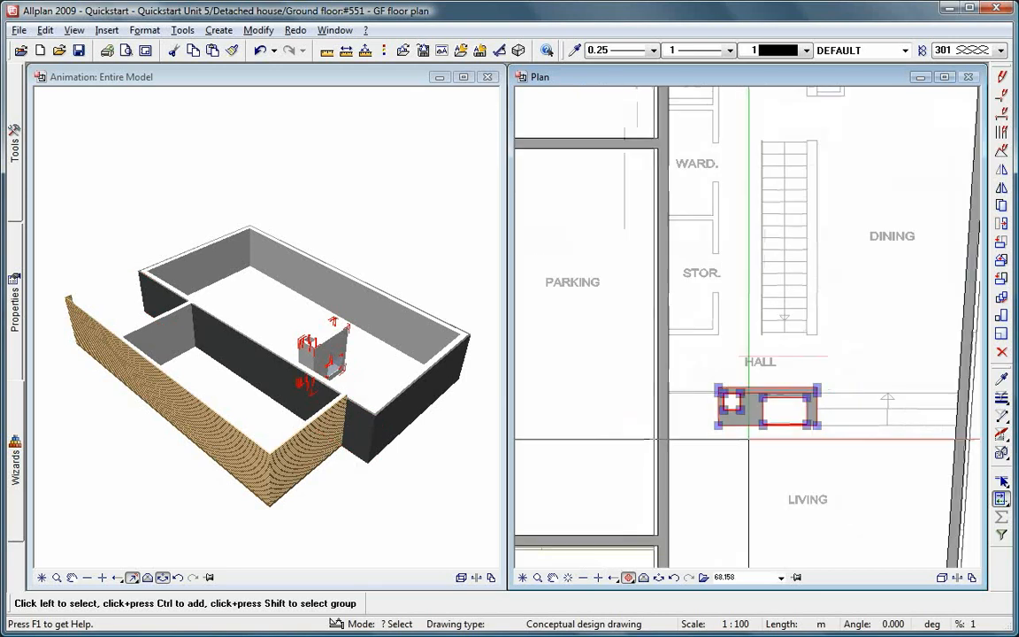
pyautogui.moveTo(748, 451); pyautogui.dragTo(743, 462, button='middle')
pyautogui.press('Escape')
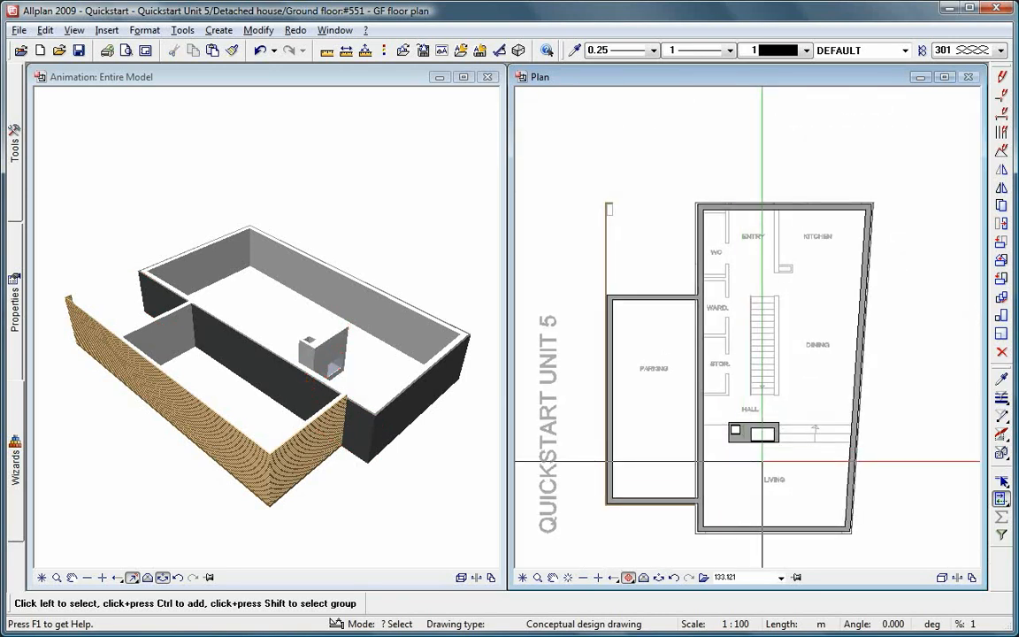
pyautogui.click(522, 576)
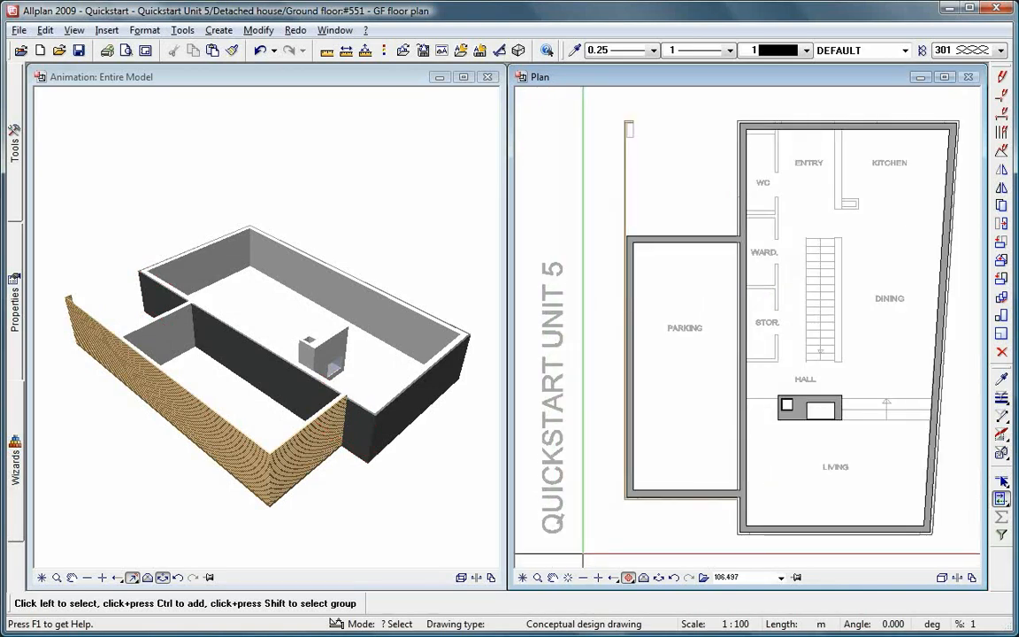
# Load drawing file 548, the GF floor plan instructions for components, in the background beside the active GF floor plan.
pyautogui.doubleClick(583, 553)
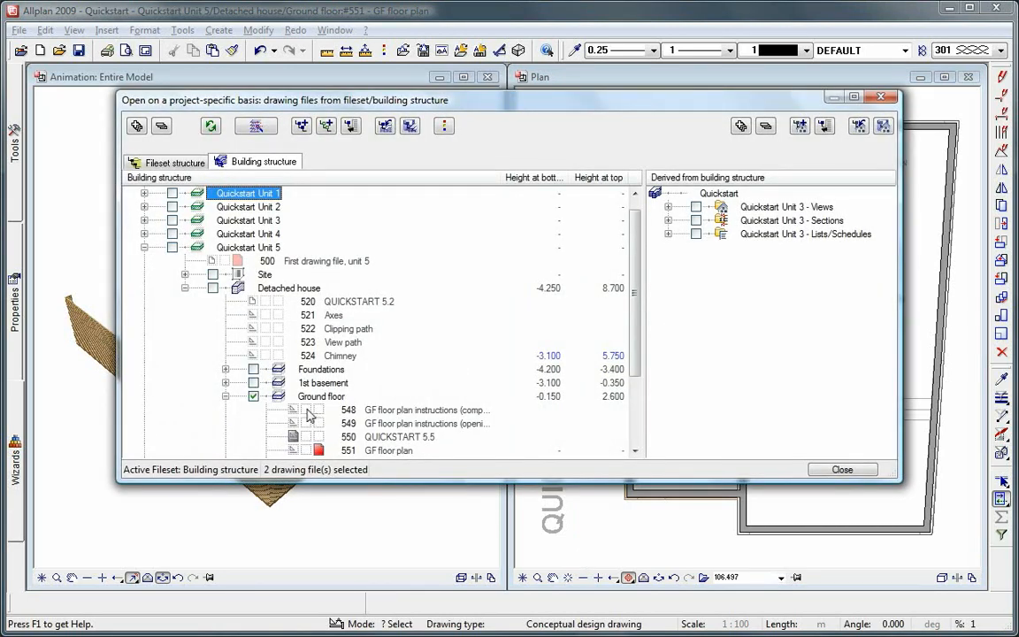
pyautogui.click(306, 410)
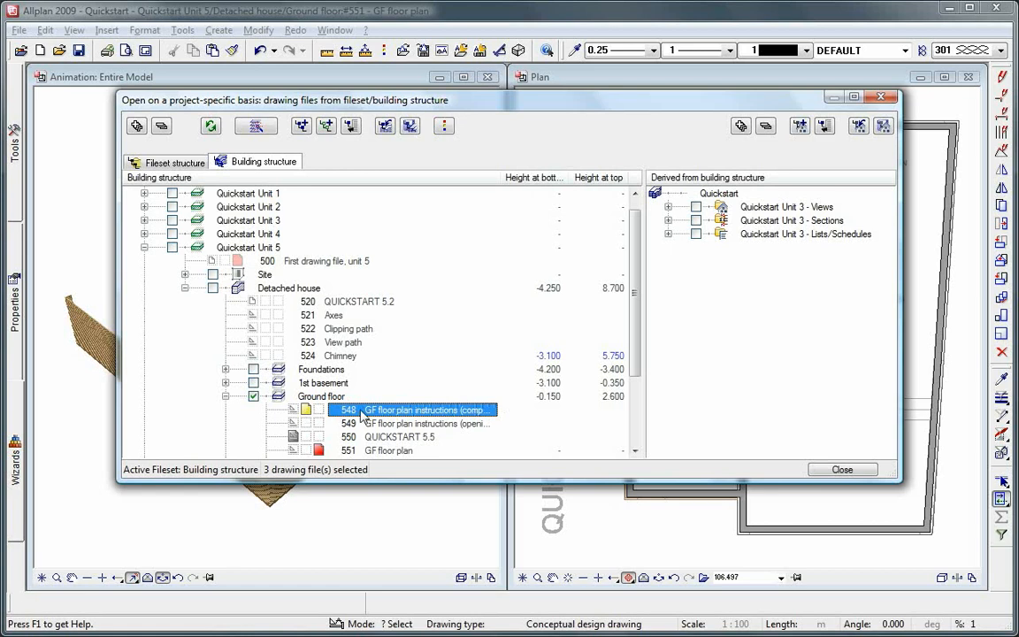
pyautogui.click(845, 470)
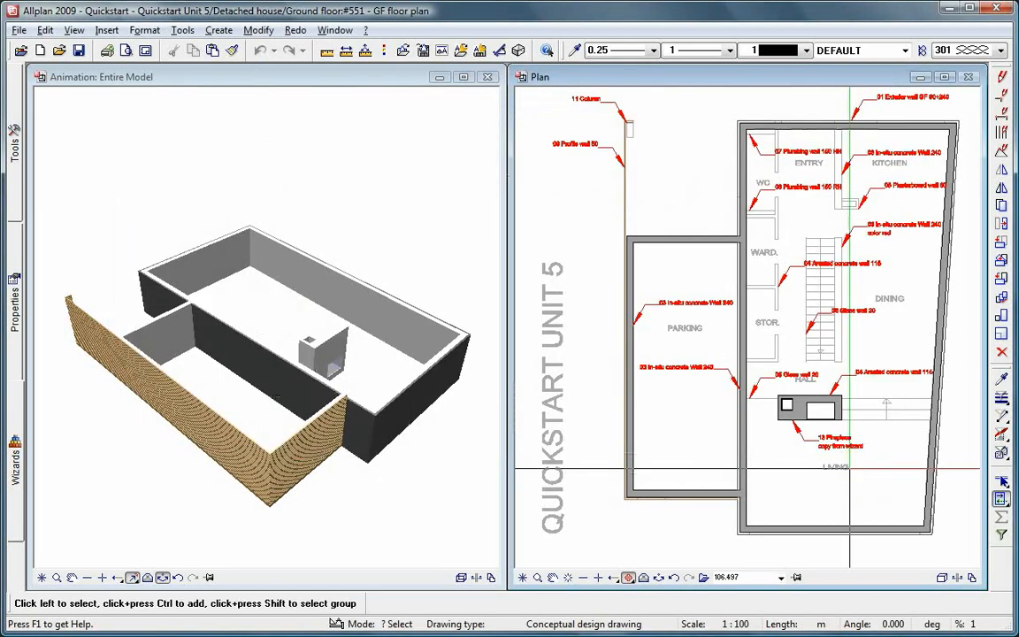
# Examine the instruction labels to see which wizard wall type belongs to each interior wall on the ground floor.
pyautogui.scroll(4, 697, 358)
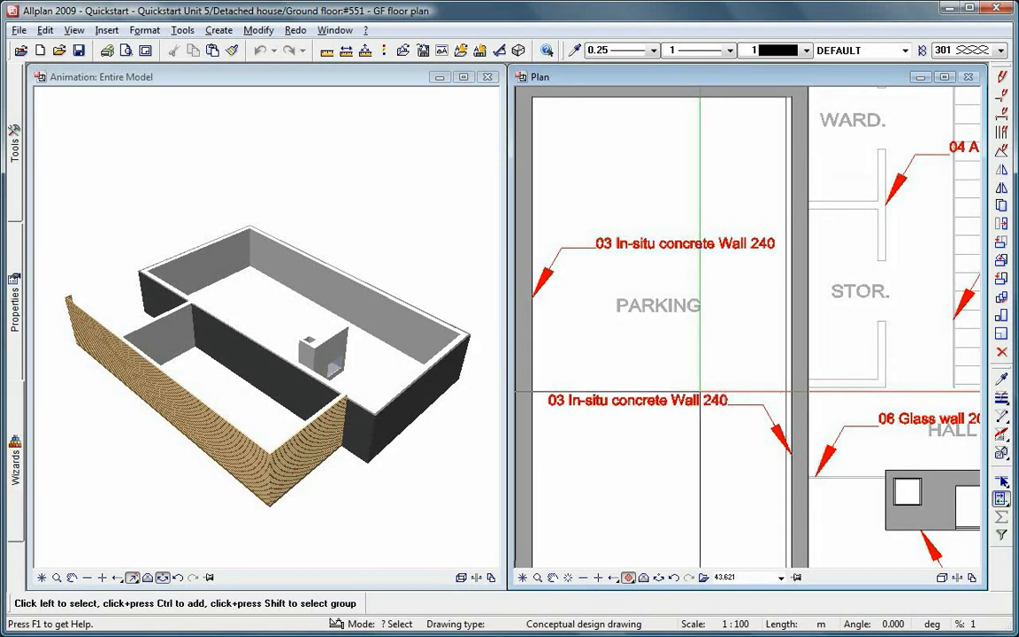
pyautogui.moveTo(862, 406); pyautogui.dragTo(684, 403, button='middle')
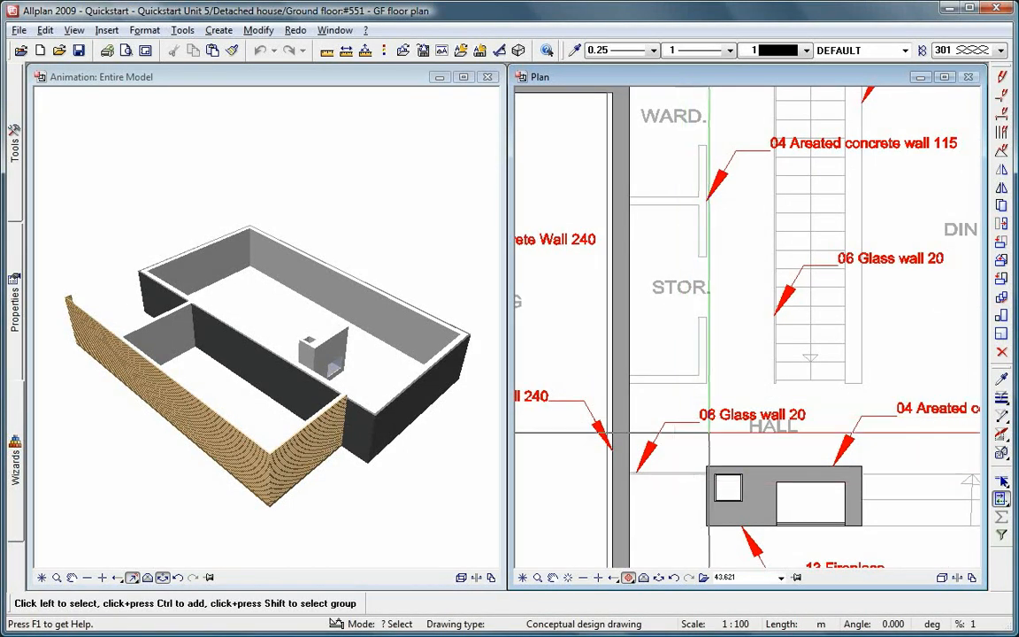
pyautogui.moveTo(751, 260); pyautogui.dragTo(698, 453, button='middle')
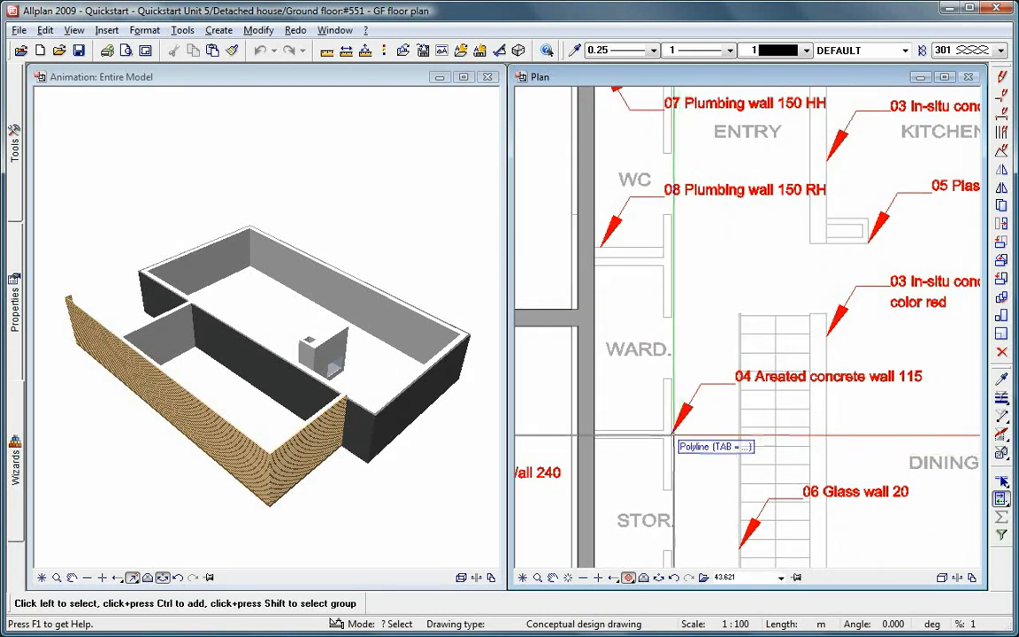
pyautogui.moveTo(837, 267); pyautogui.dragTo(663, 354, button='middle')
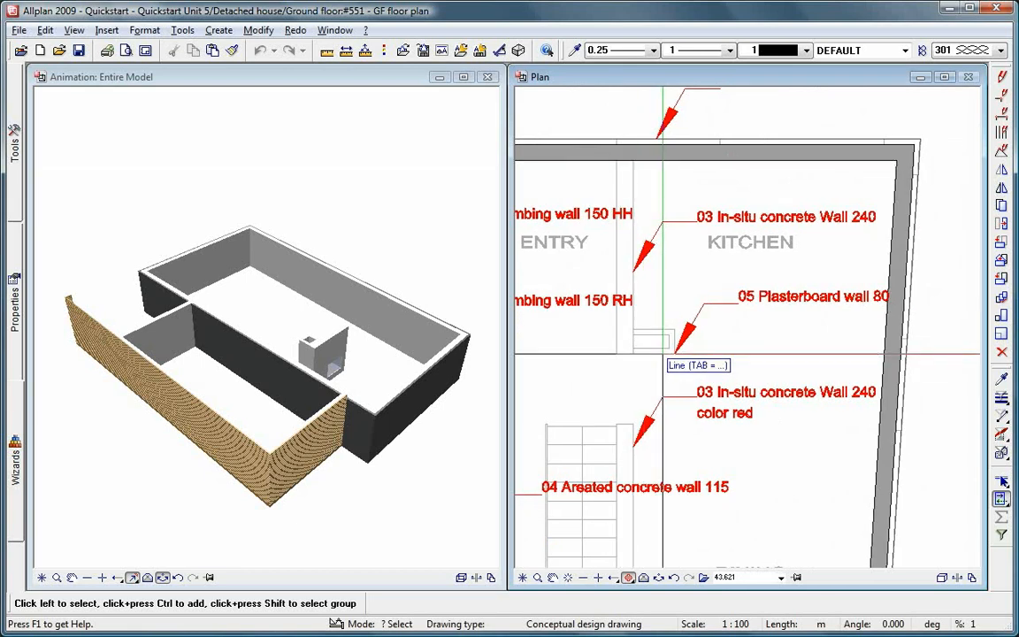
pyautogui.scroll(-2, 664, 354)
pyautogui.scroll(-3, 664, 414)
pyautogui.middleClick(774, 356)
pyautogui.middleClick(774, 356)
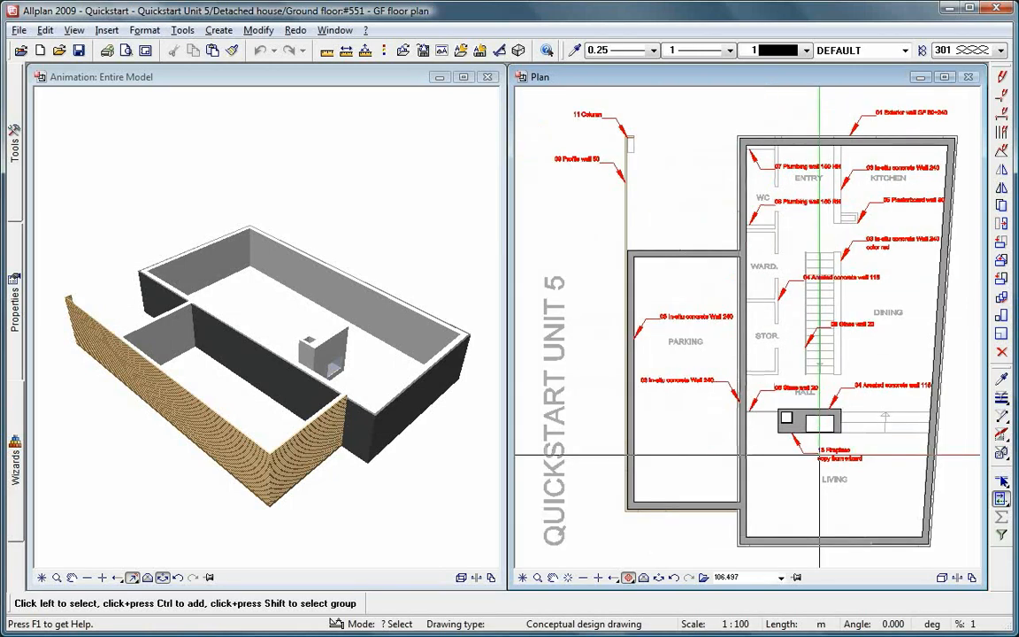
# Undo the last change and place wizard element 11 Column on its outline at the profile wall's far end, anchored at its upper-right corner.
pyautogui.hotkey('ctrl', 'z')
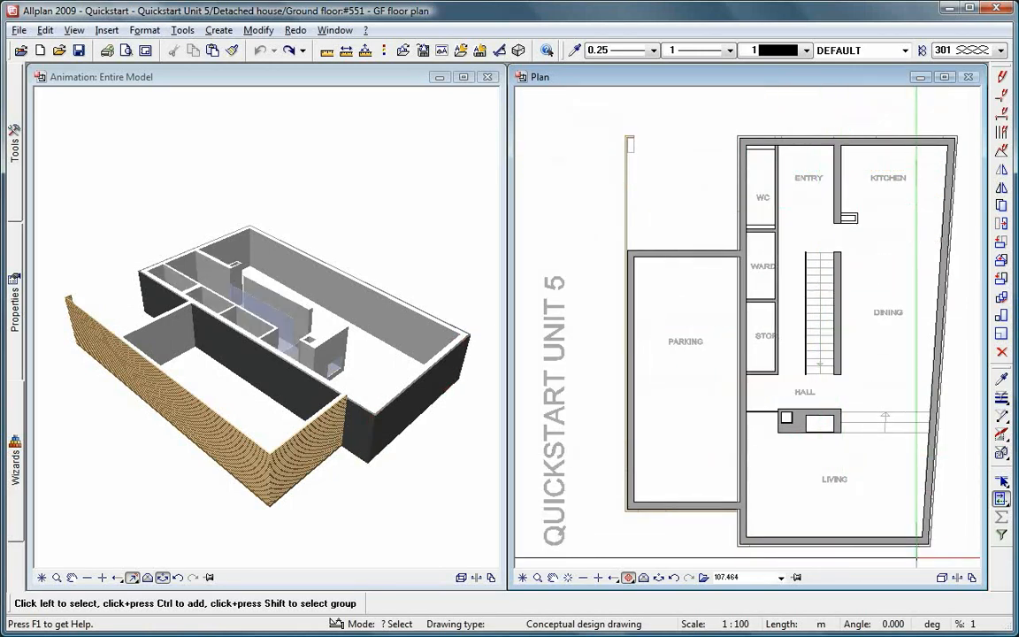
pyautogui.click(22, 515)
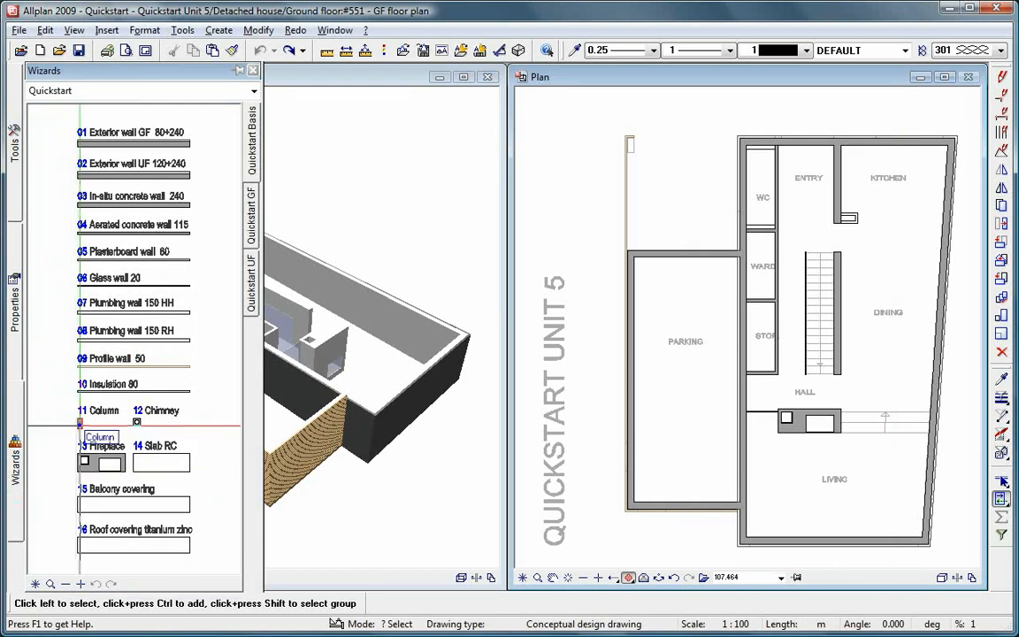
pyautogui.click(80, 423)
pyautogui.click(306, 128)
pyautogui.scroll(4, 607, 128)
pyautogui.click(619, 130)
pyautogui.scroll(-4, 703, 277)
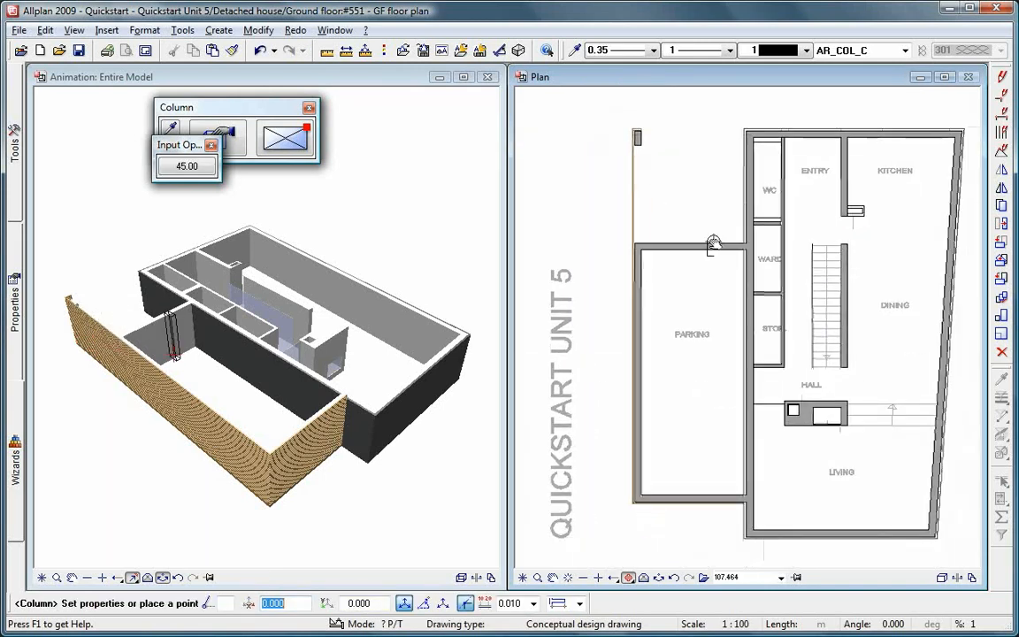
pyautogui.press('Escape')
pyautogui.middleClick(697, 314)
pyautogui.middleClick(696, 314)
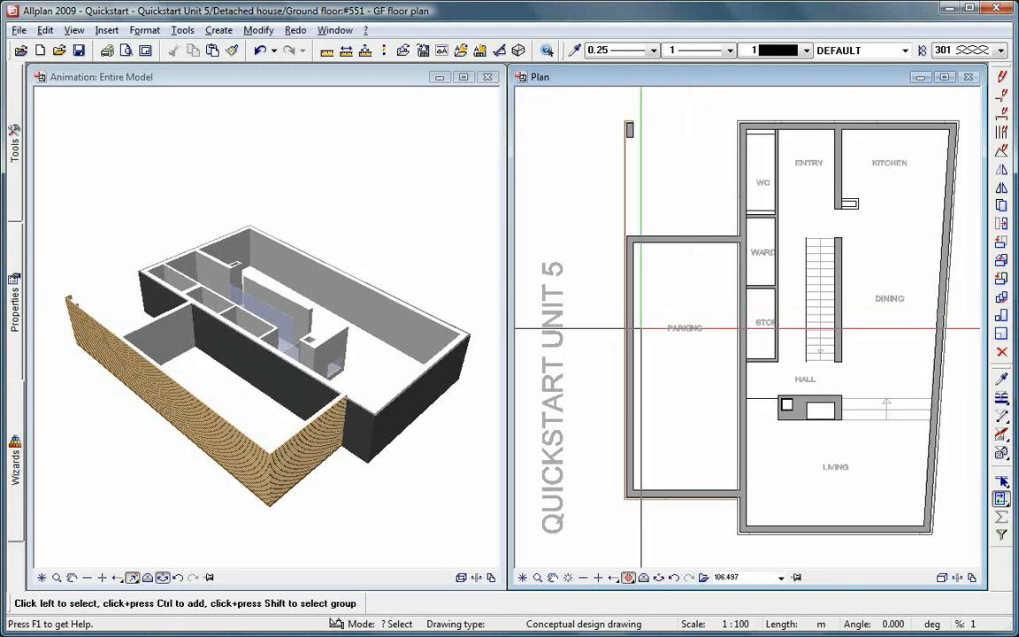
# Display the Quickstart GF wizards for doors and windows and set the drawing type to Quickstart digitizing.
pyautogui.click(16, 433)
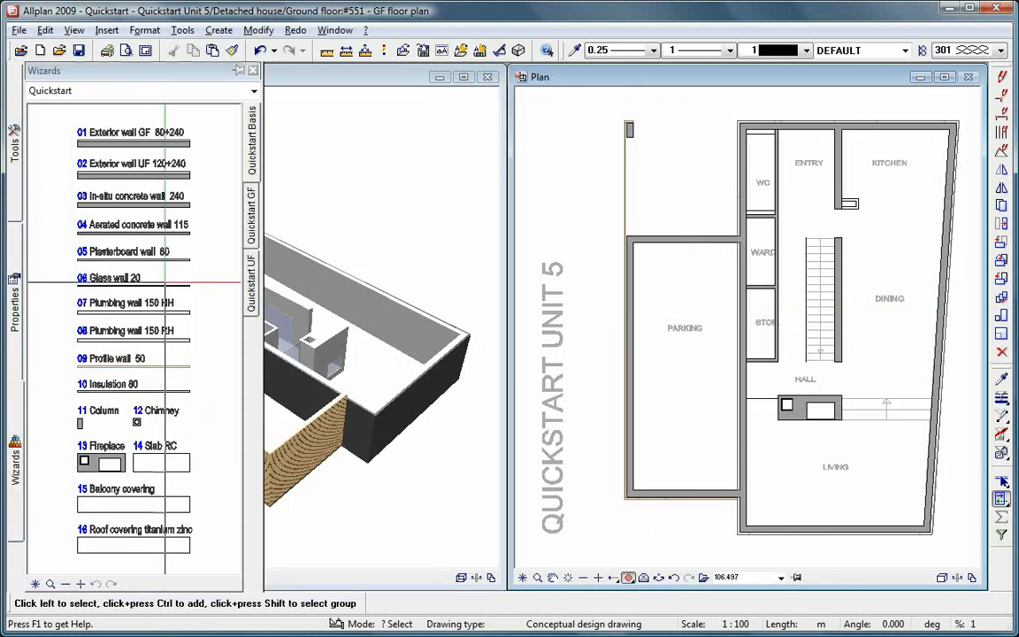
pyautogui.click(252, 231)
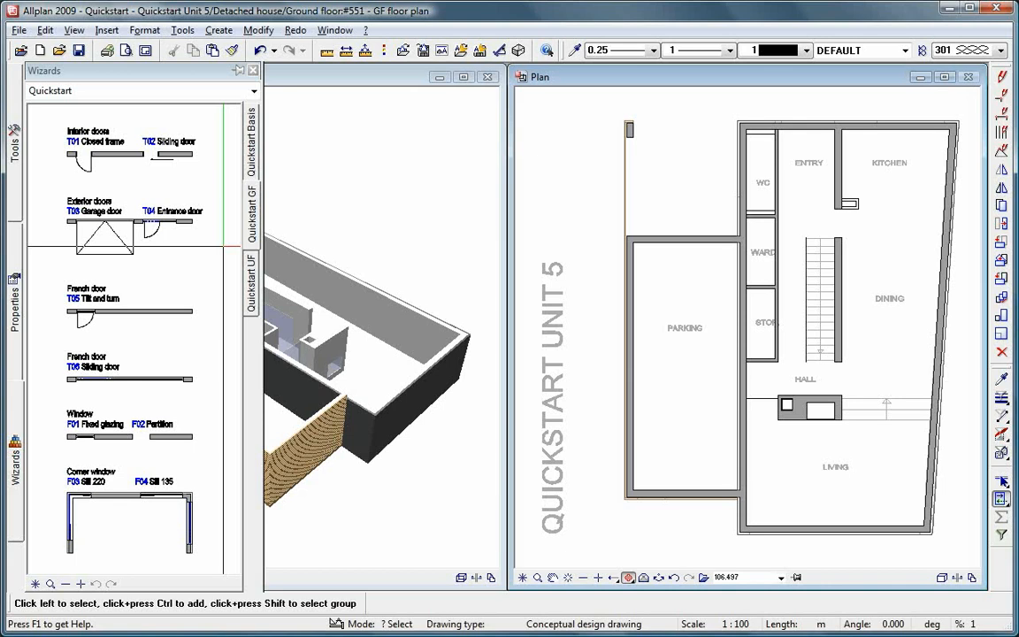
pyautogui.click(604, 625)
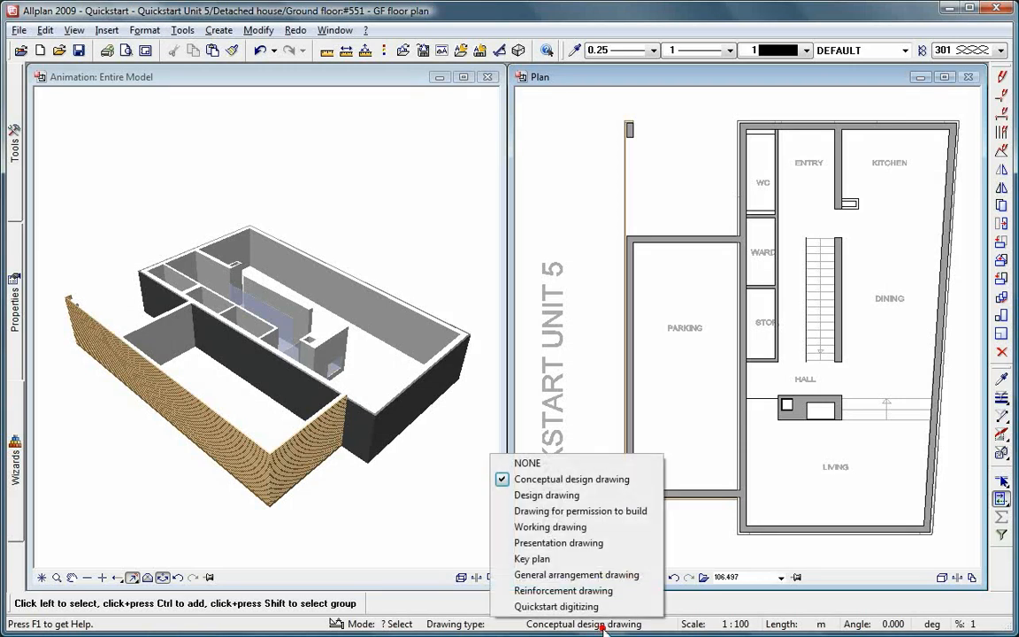
pyautogui.click(605, 607)
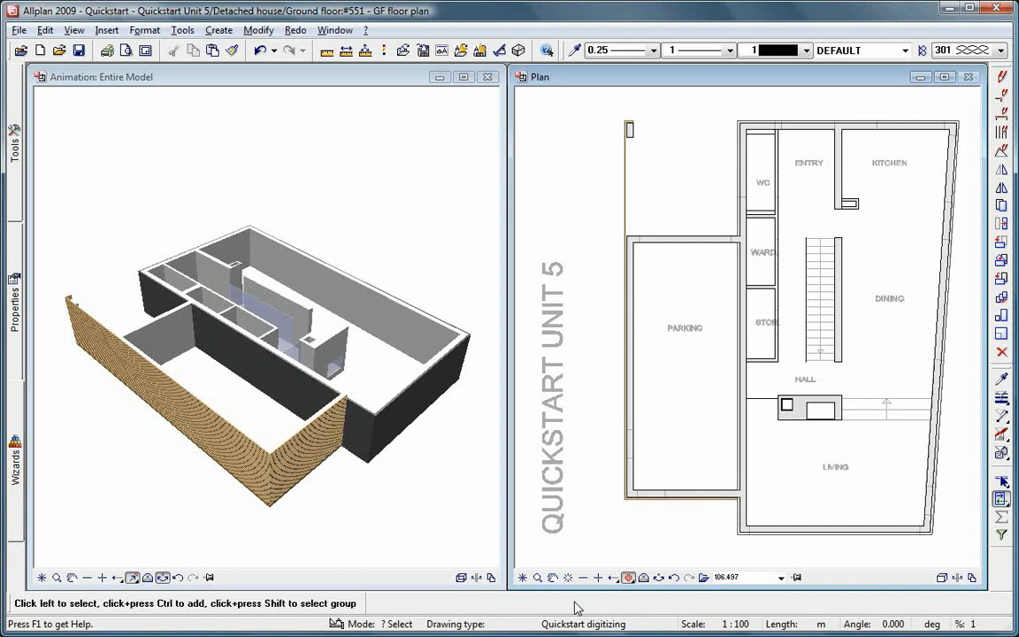
# Copy the F03 Sill 220 corner window from the Quickstart GF wizards and paste it onto the house's outer corner at the WC.
pyautogui.click(15, 536)
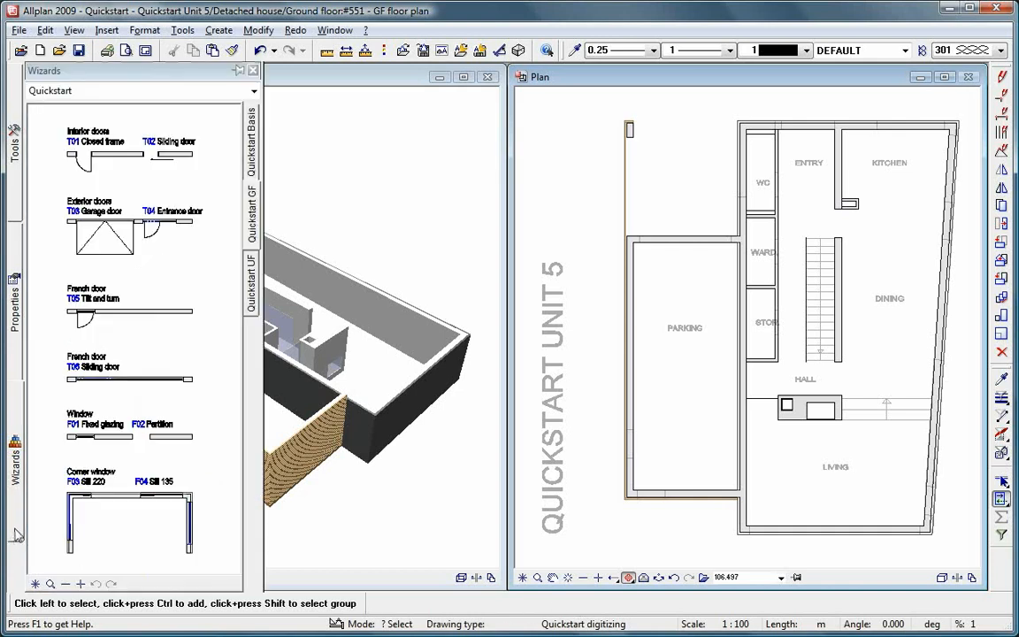
pyautogui.moveTo(53, 490); pyautogui.dragTo(97, 544)
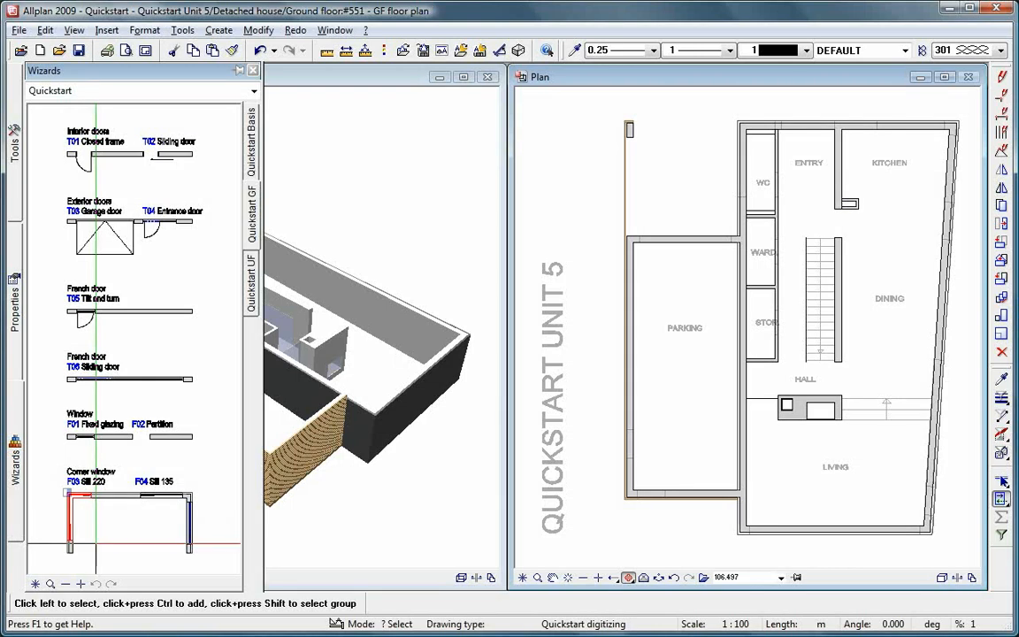
pyautogui.click(213, 51)
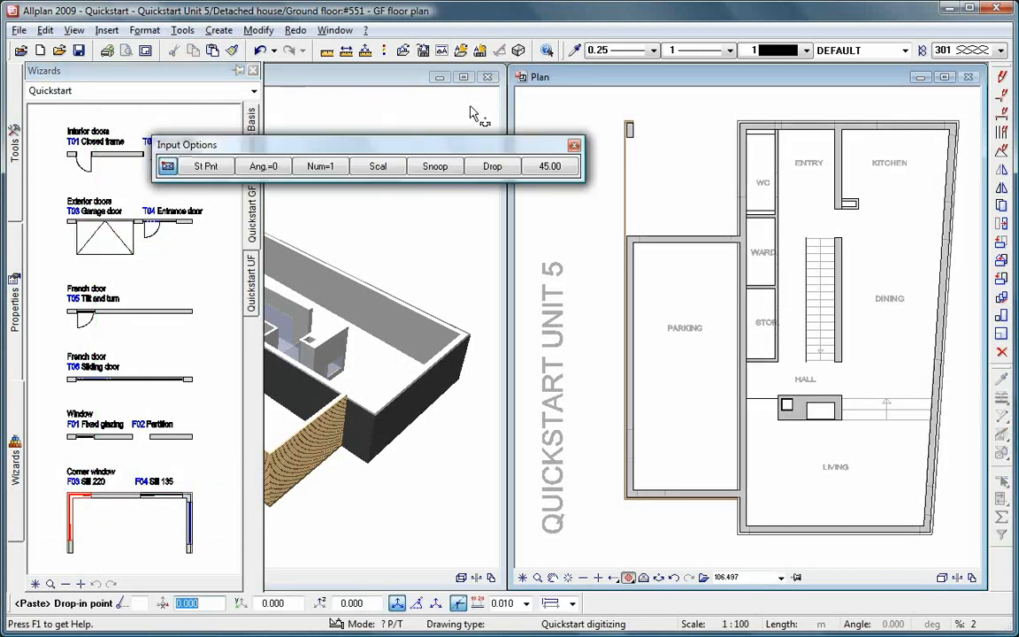
pyautogui.click(737, 116)
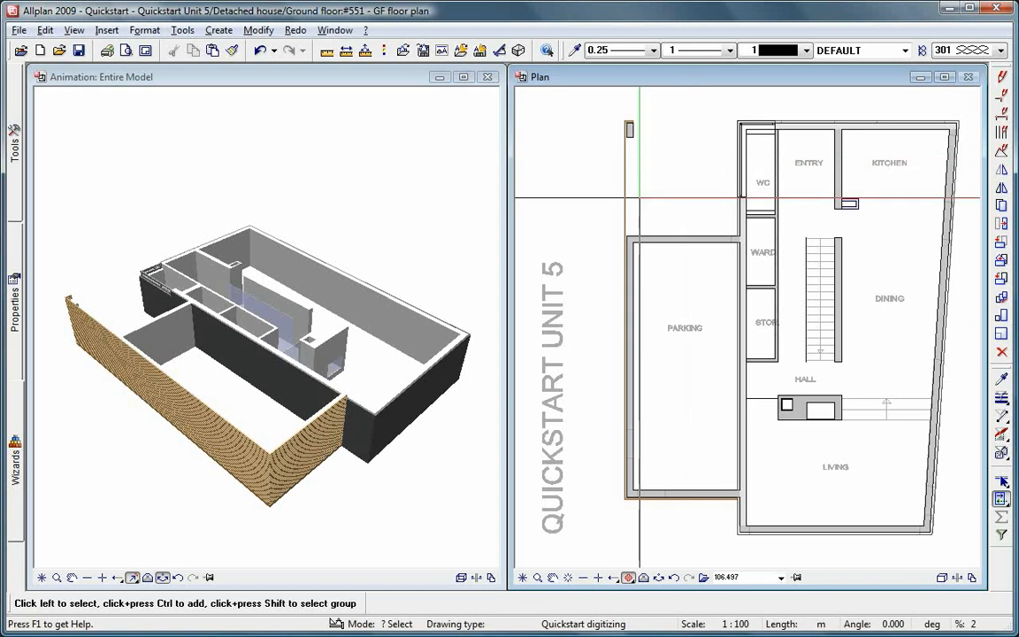
# Insert a T02 sliding door with a 0.885 m opening in the wardrobe's hall-side wall, with the sliding symbol on the hall side.
pyautogui.moveTo(16, 473)
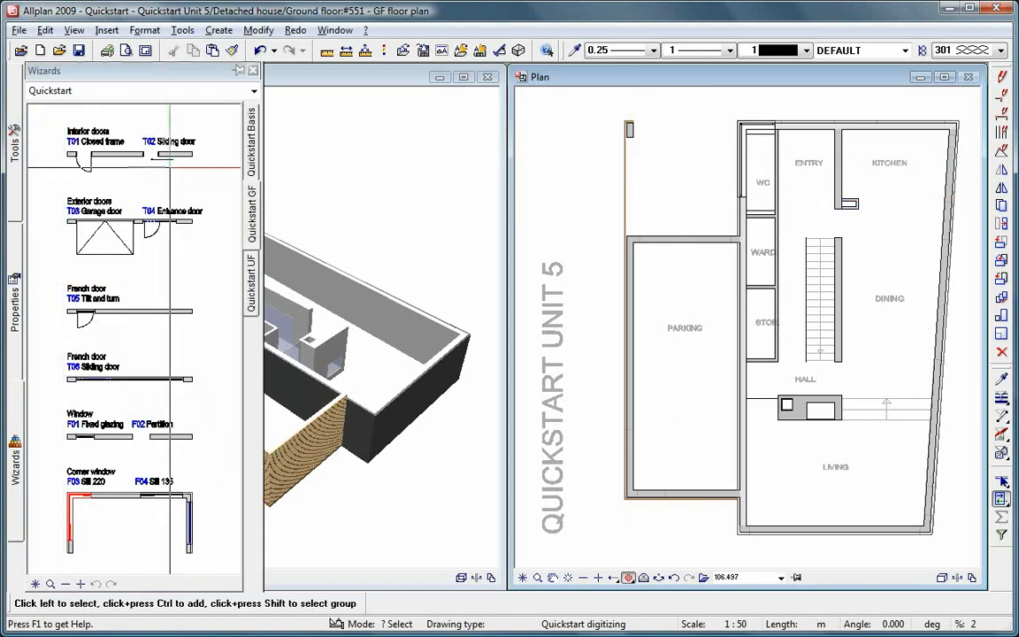
pyautogui.click(153, 157)
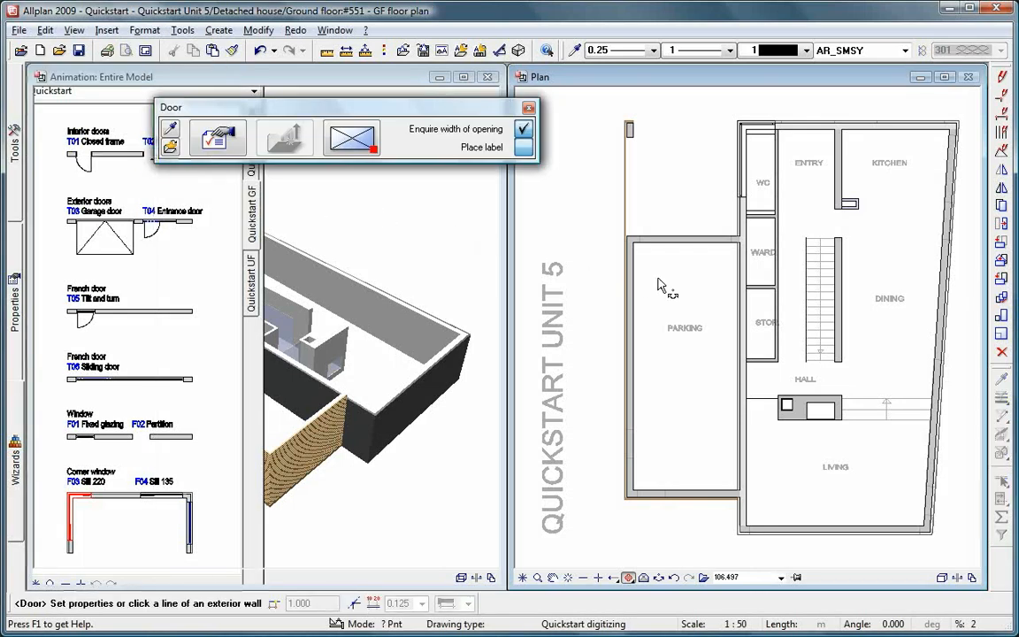
pyautogui.scroll(5, 743, 234)
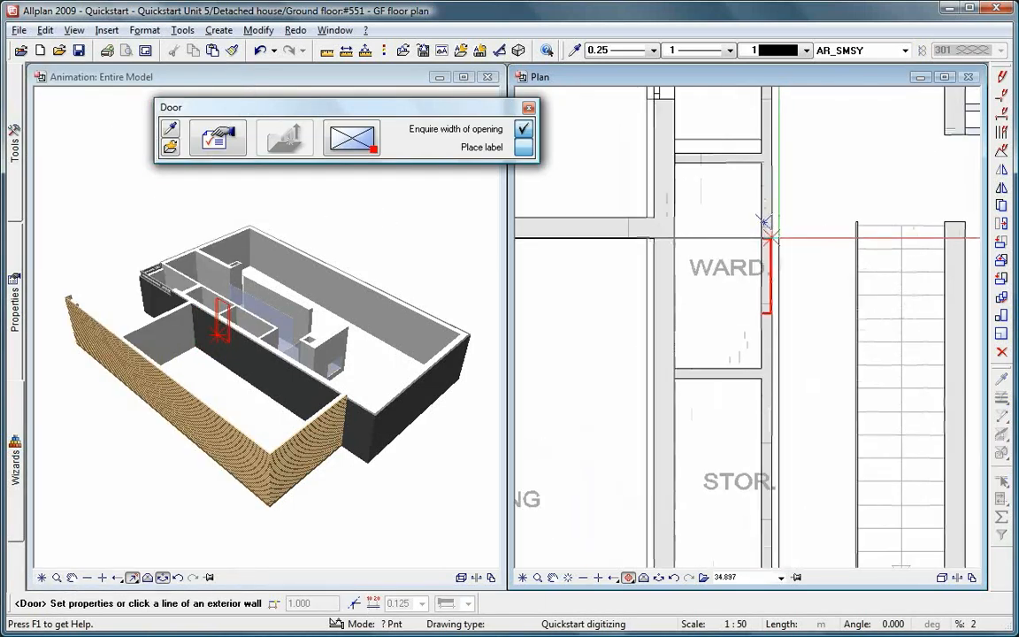
pyautogui.click(771, 227)
pyautogui.click(770, 227)
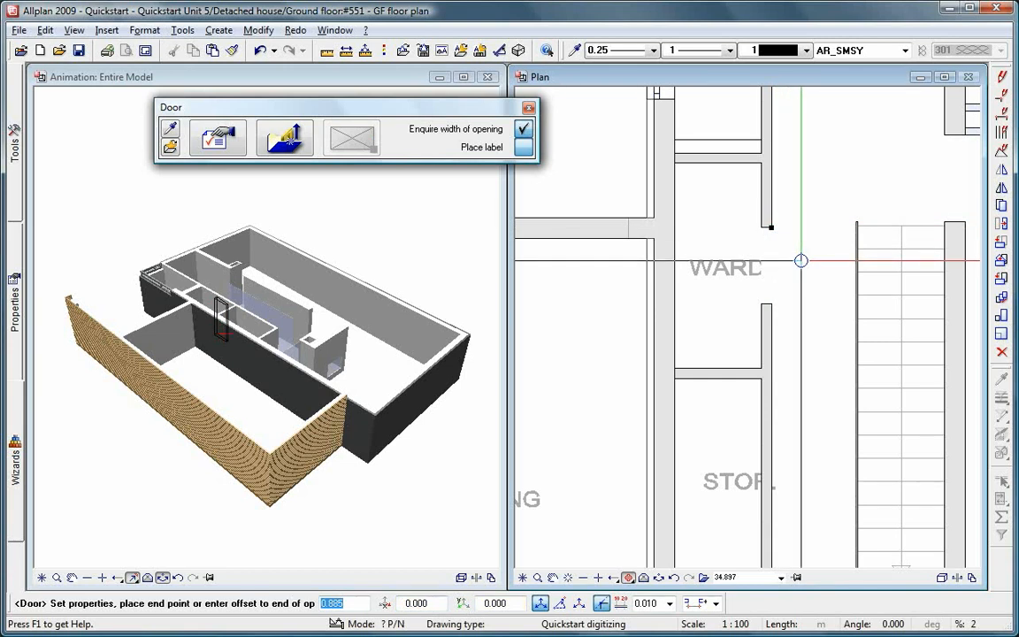
pyautogui.click(800, 260)
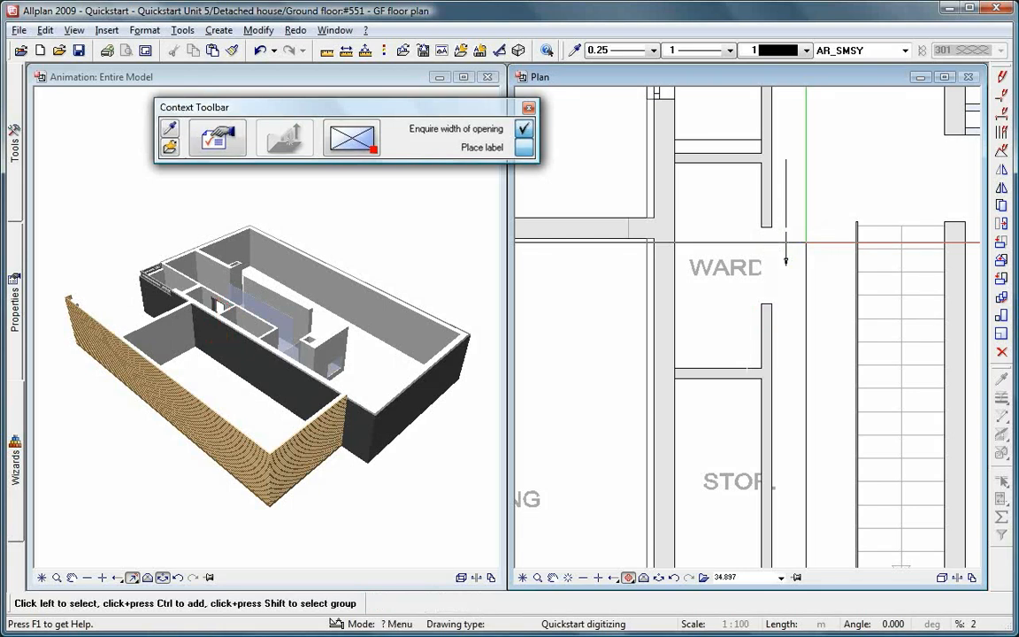
pyautogui.press('Escape')
pyautogui.scroll(-5, 791, 248)
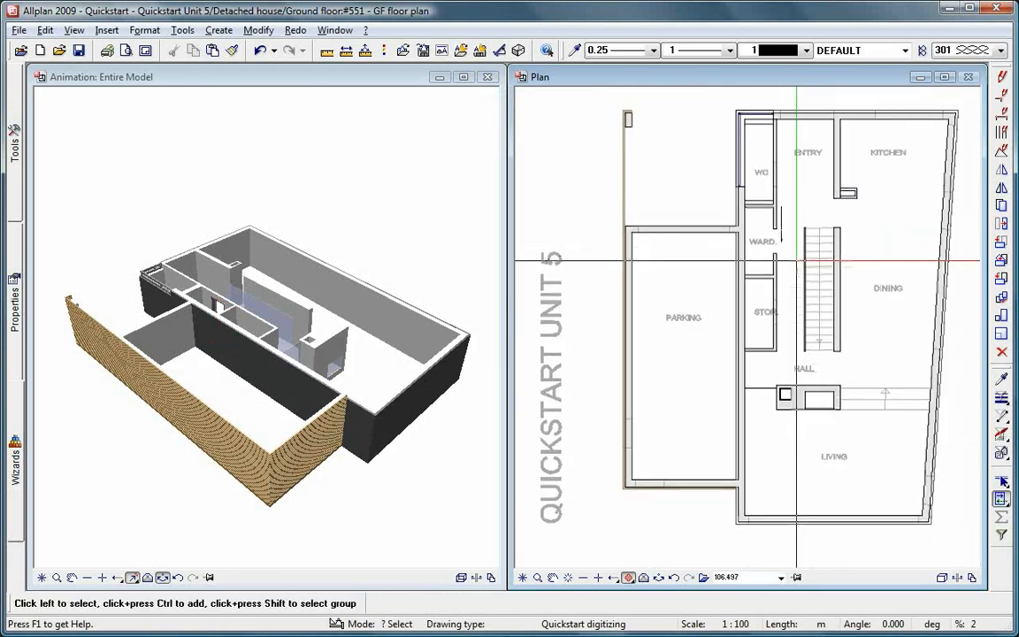
pyautogui.moveTo(796, 260); pyautogui.dragTo(799, 270, button='middle')
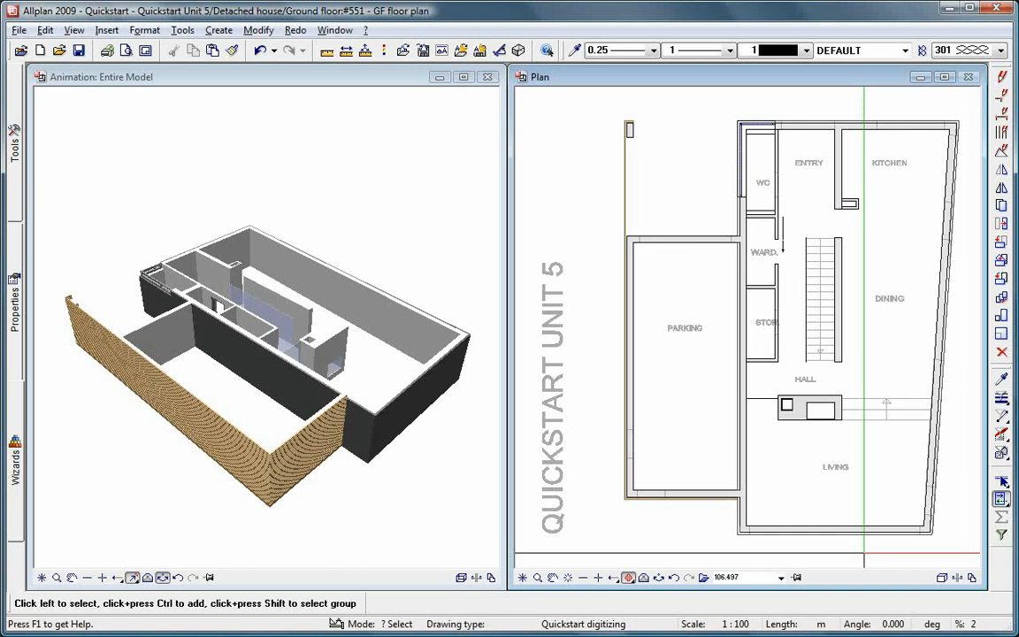
# Load drawing file 549, the GF floor plan instructions for openings, in the background beside the active GF floor plan.
pyautogui.doubleClick(864, 553)
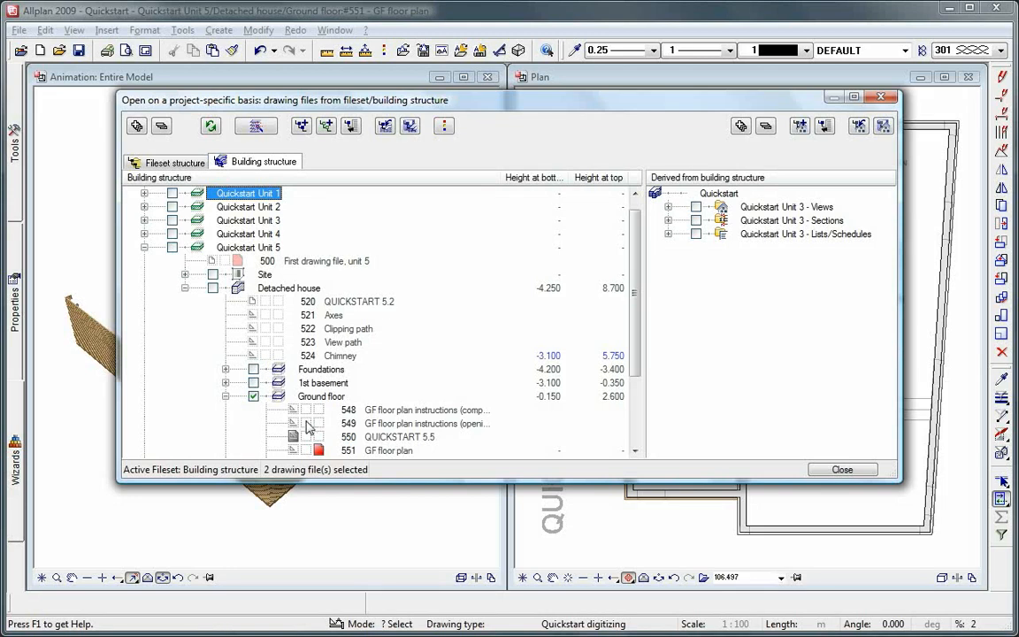
pyautogui.click(305, 424)
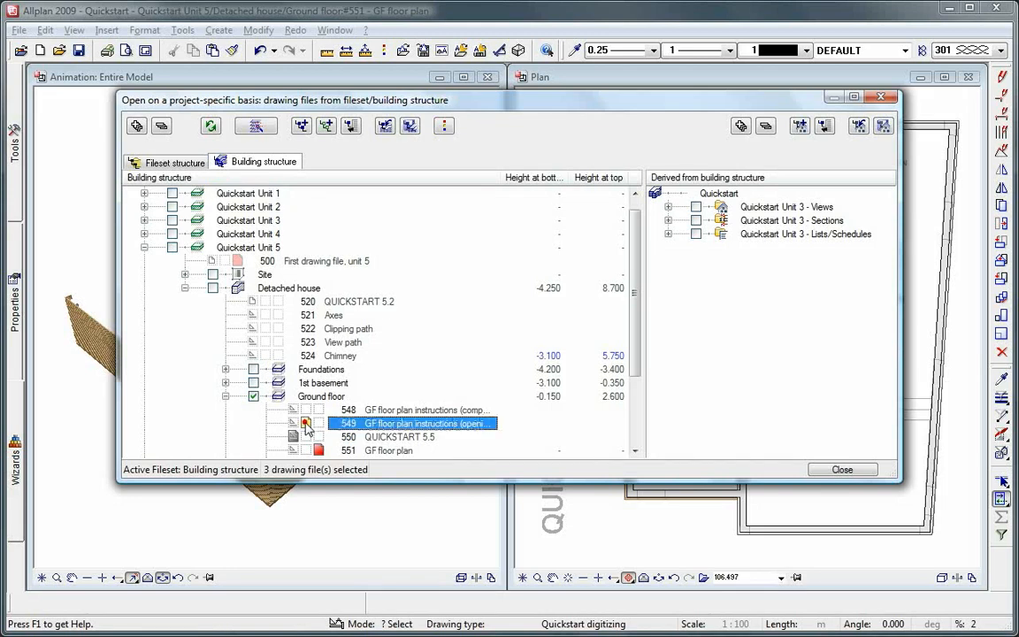
pyautogui.click(842, 470)
pyautogui.scroll(-2, 853, 469)
pyautogui.moveTo(855, 470); pyautogui.dragTo(824, 449, button='middle')
pyautogui.scroll(2, 826, 411)
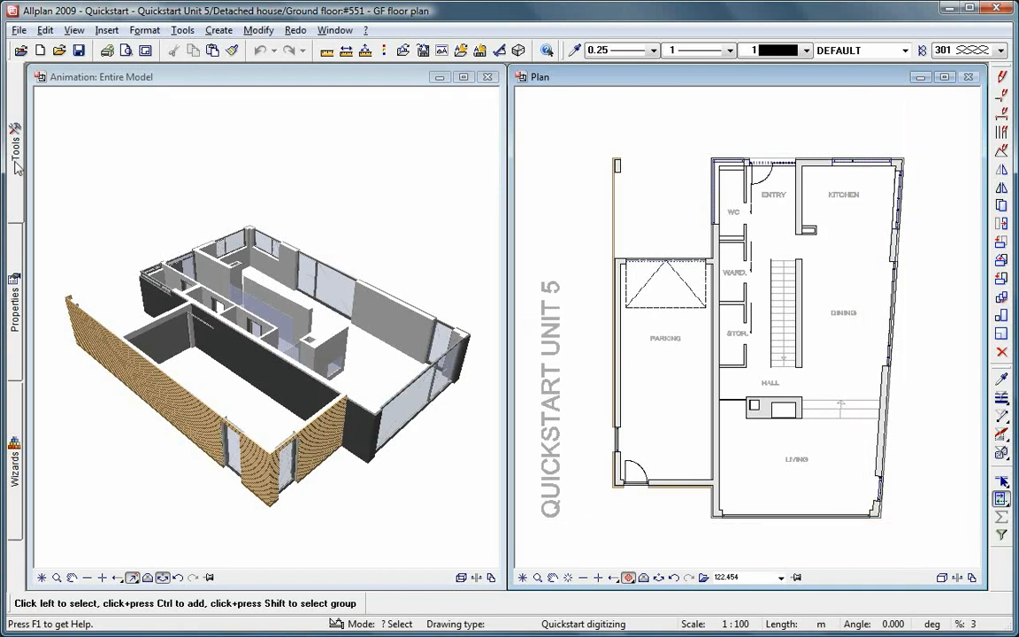
# Outline a straight-flight stair over the plan's stair beside the hall wall, with a centered line of travel and 2.660 m height.
pyautogui.moveTo(14, 141)
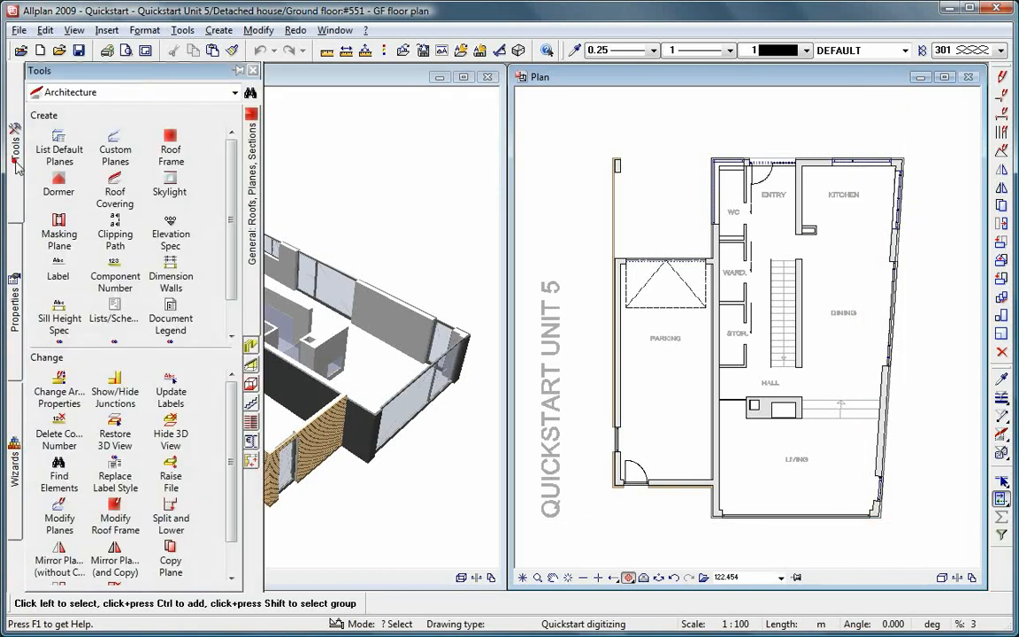
pyautogui.click(251, 404)
pyautogui.click(115, 147)
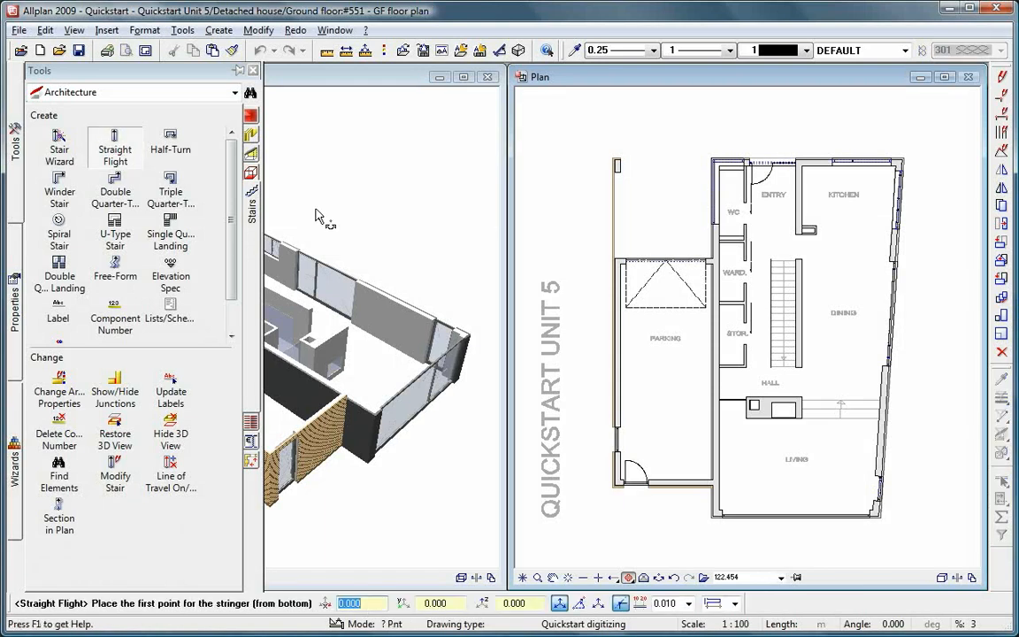
pyautogui.scroll(5, 768, 221)
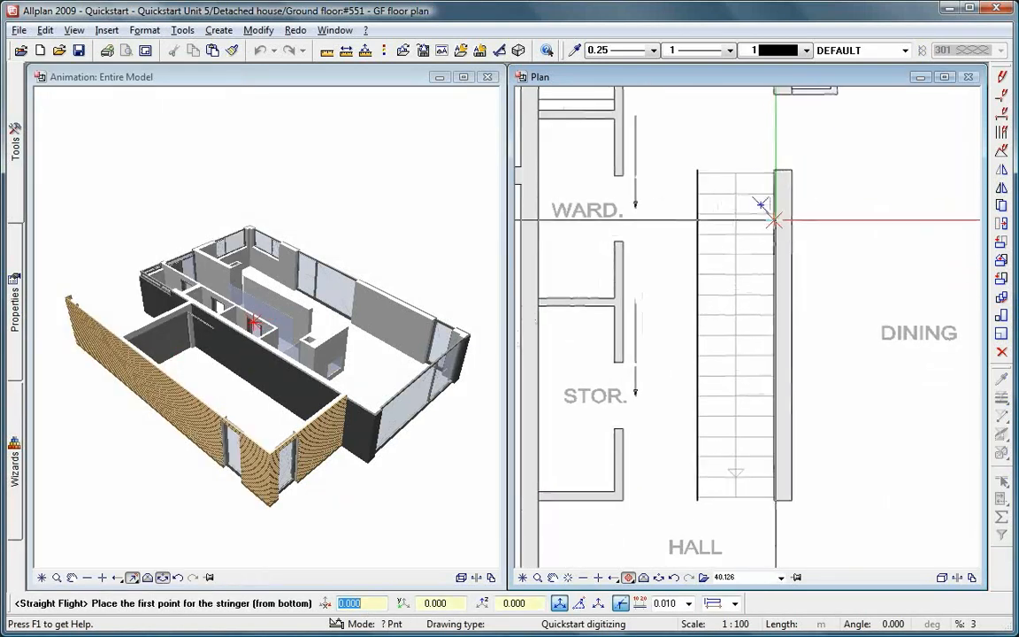
pyautogui.click(774, 172)
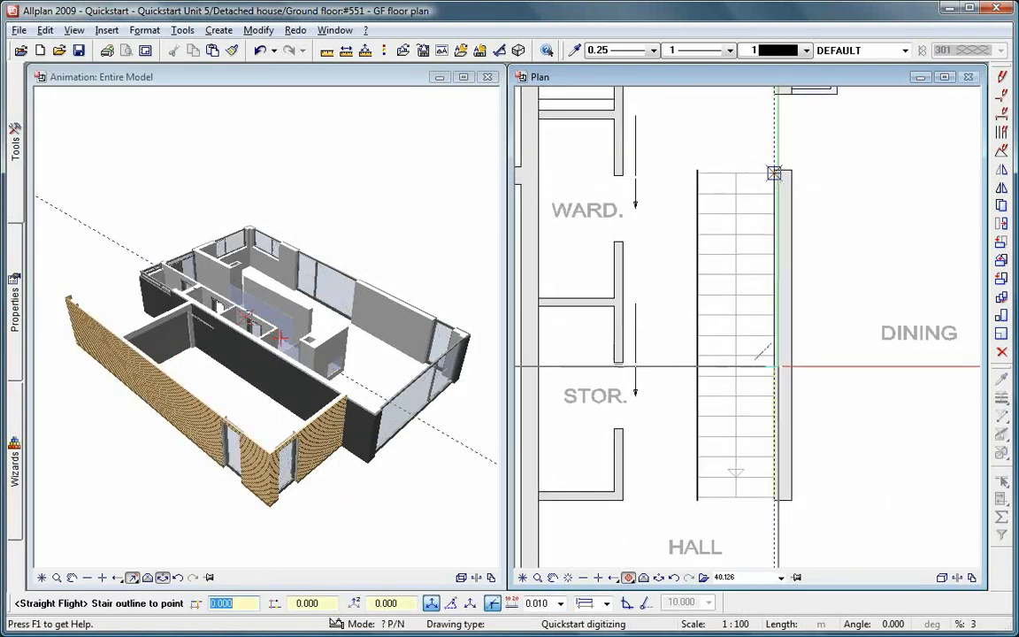
pyautogui.click(773, 498)
pyautogui.click(698, 498)
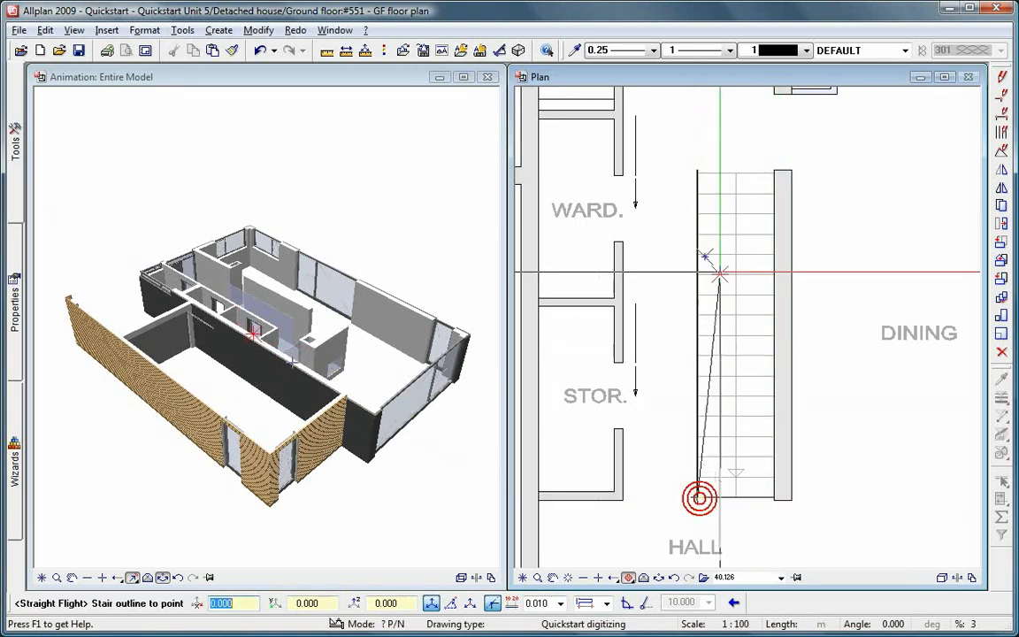
pyautogui.click(698, 174)
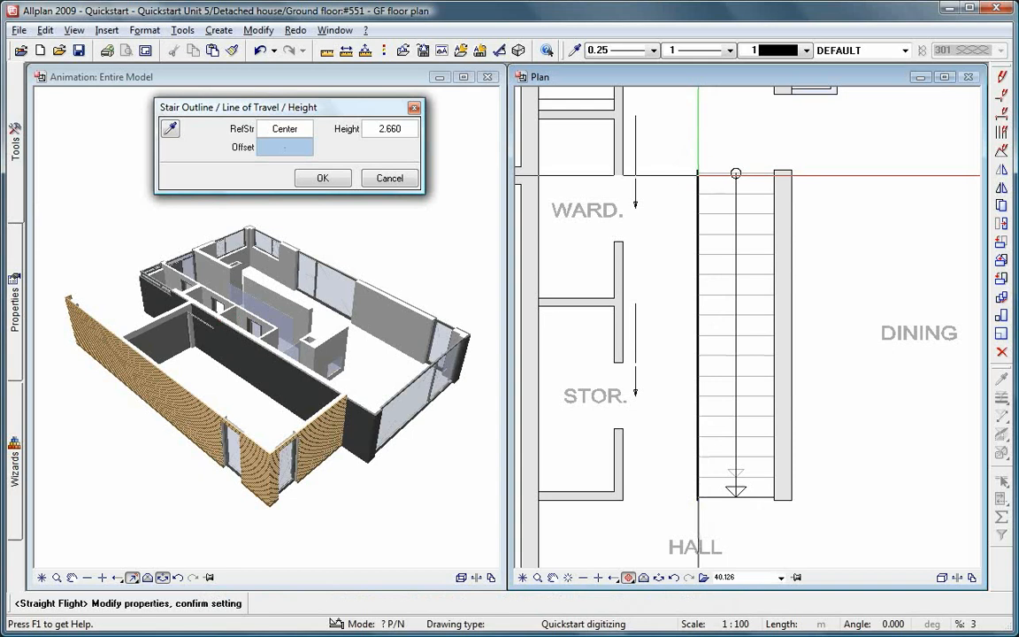
pyautogui.click(322, 179)
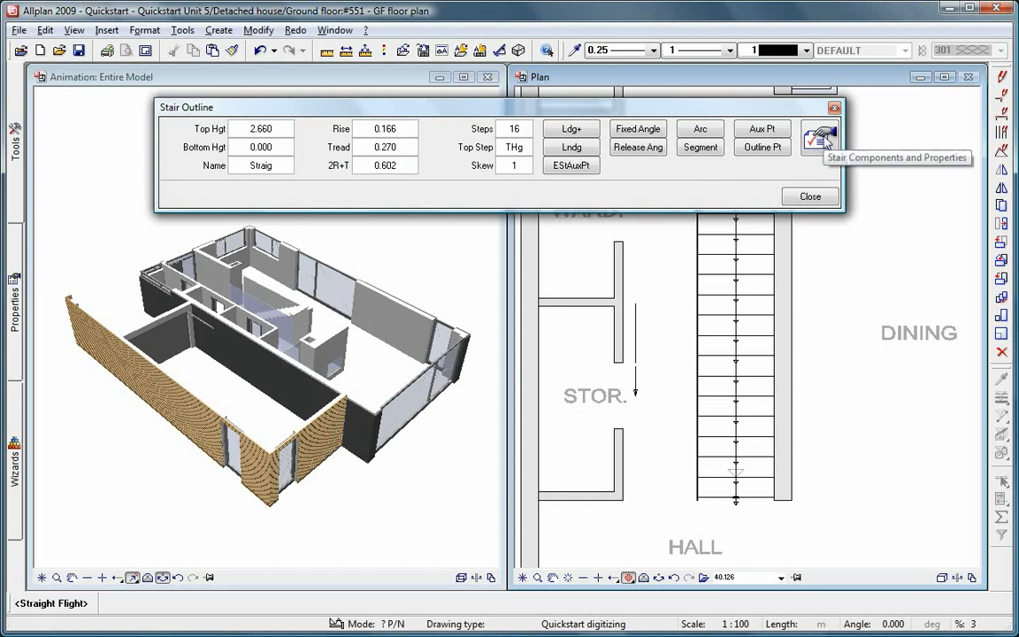
# Accept the stair components with only the stair tread enabled and save the stair design.
pyautogui.click(821, 137)
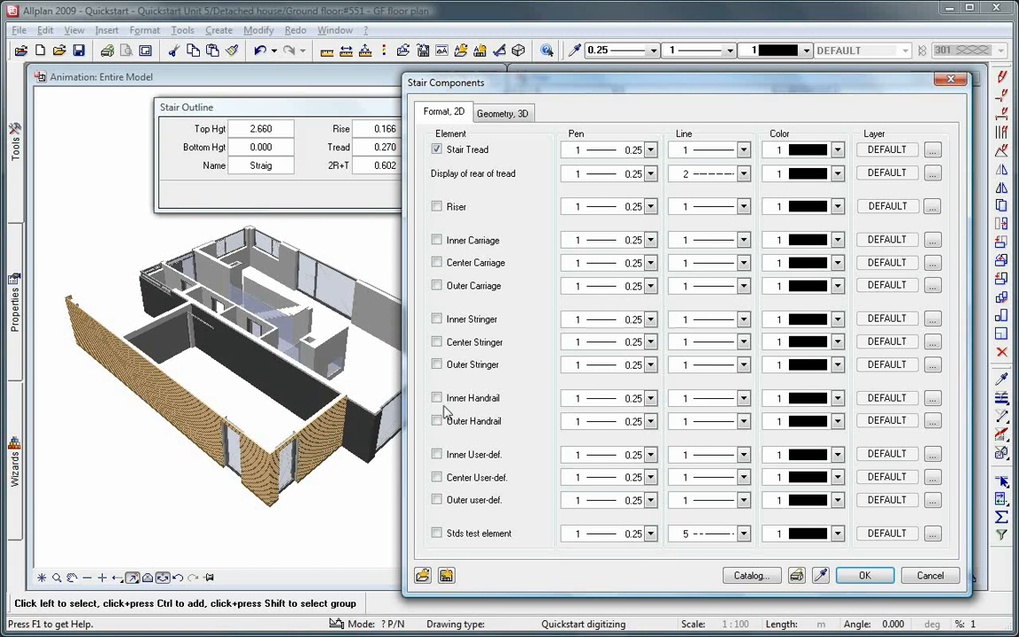
pyautogui.click(847, 576)
pyautogui.click(810, 197)
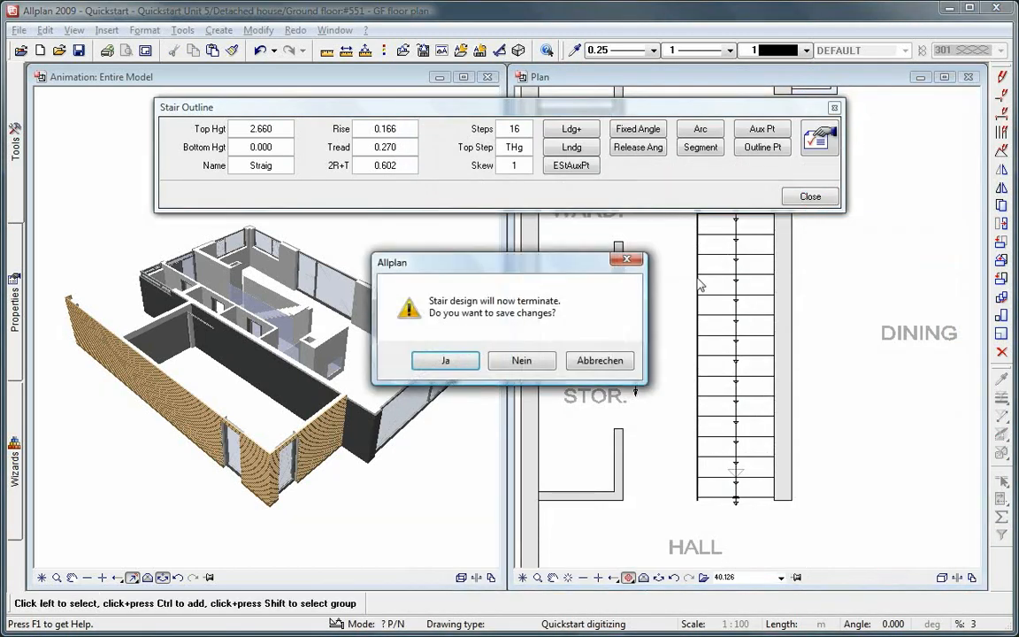
pyautogui.click(456, 370)
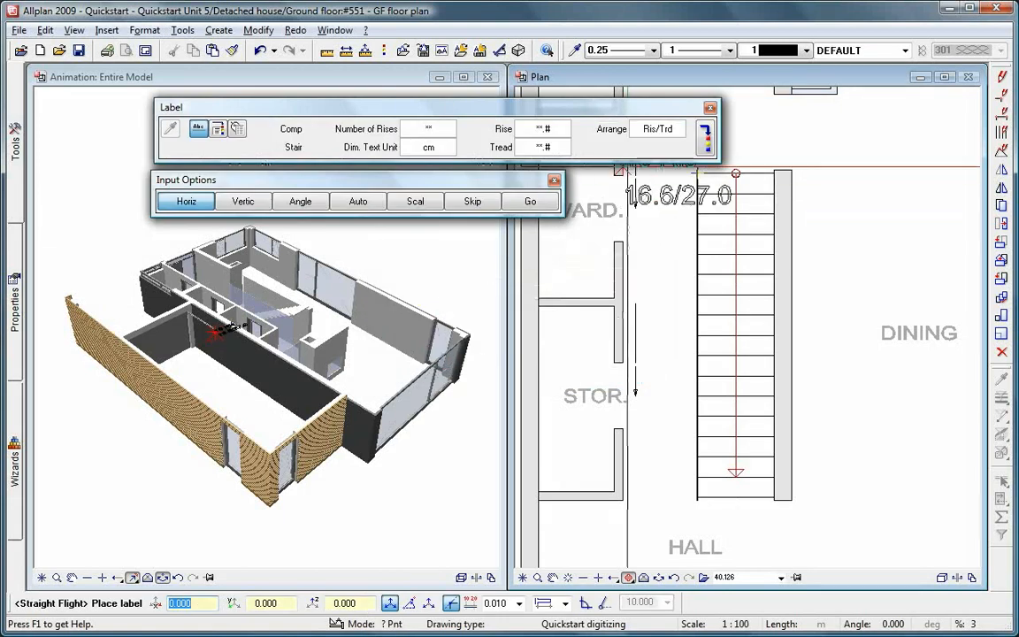
# Label the stair vertically on its lower half with 1.5 mm text height.
pyautogui.click(705, 137)
pyautogui.click(326, 131)
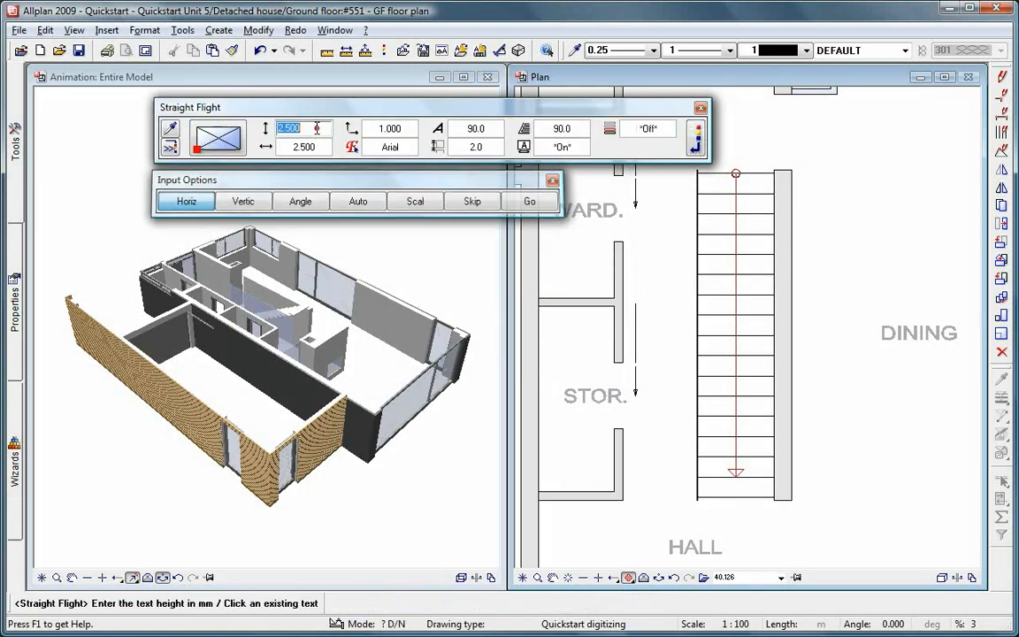
pyautogui.write('1.5')
pyautogui.press('Return')
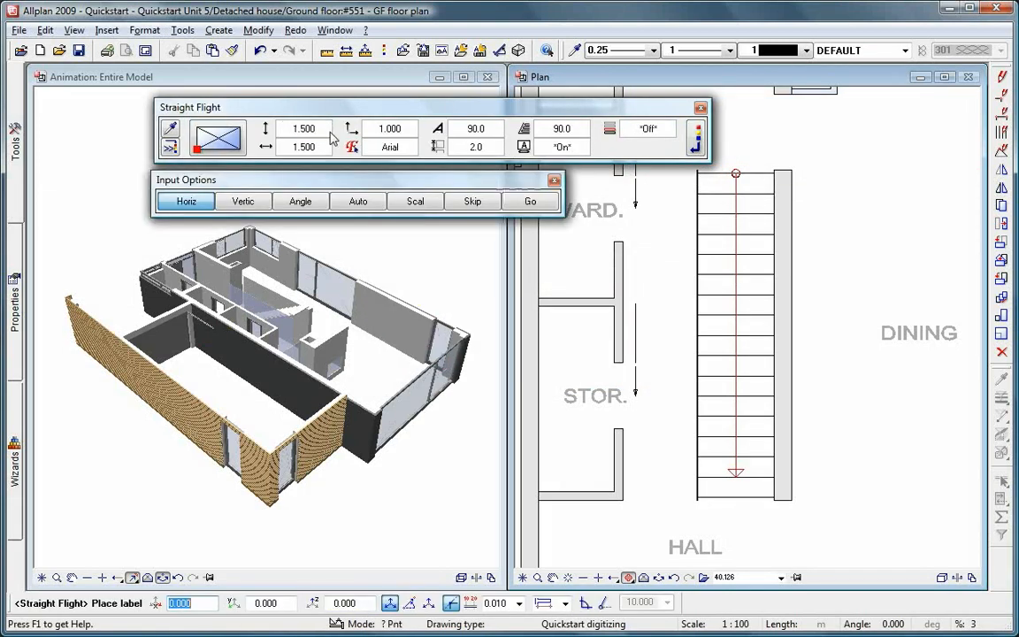
pyautogui.click(242, 201)
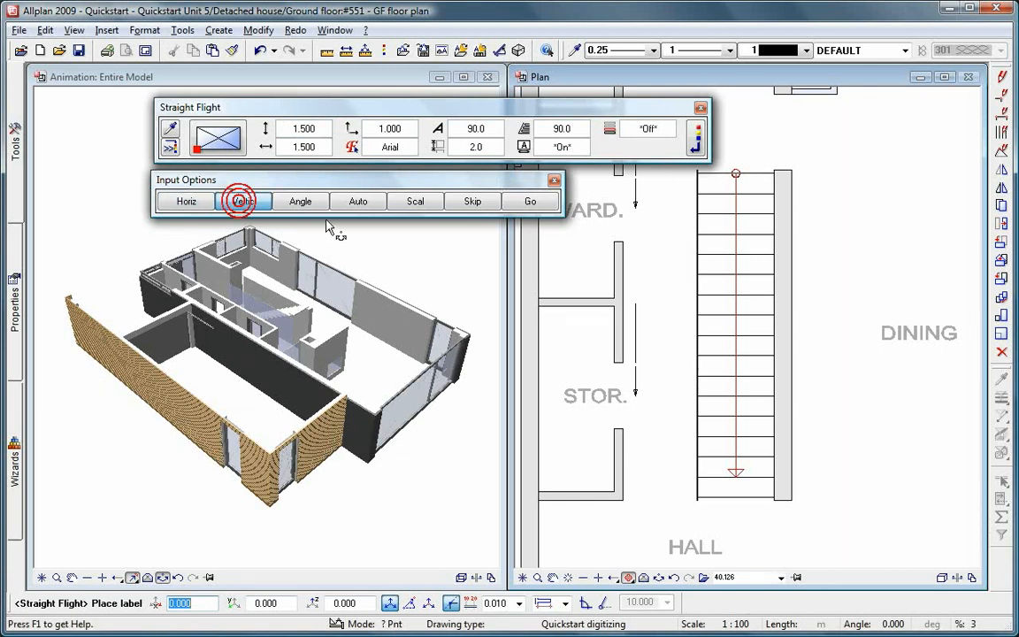
pyautogui.click(735, 390)
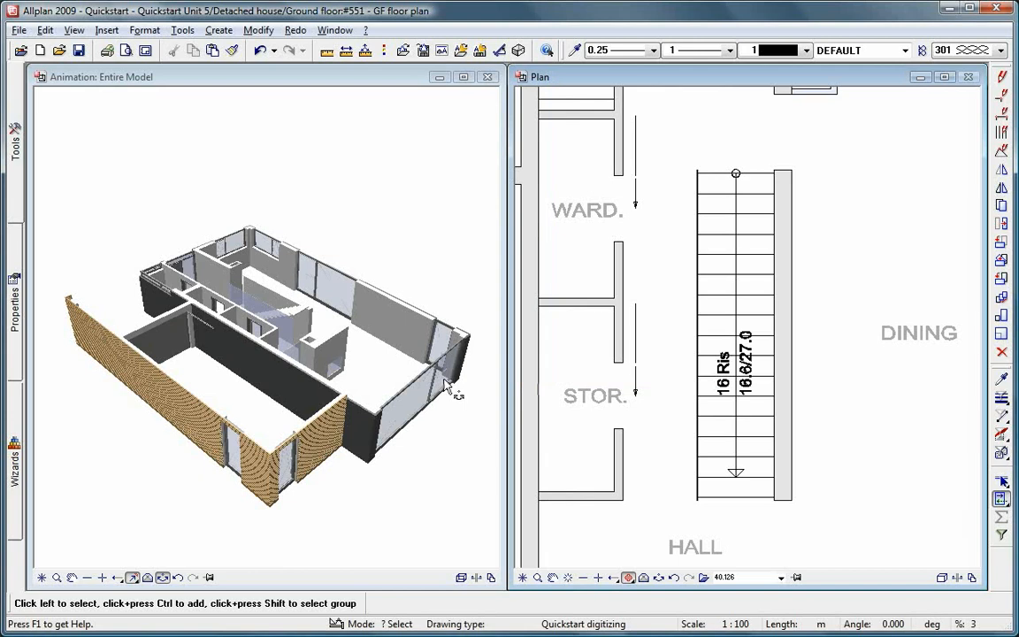
# Set up a slab foundation whose bottom level is offset by -0.3 m.
pyautogui.moveTo(233, 382); pyautogui.dragTo(265, 453)
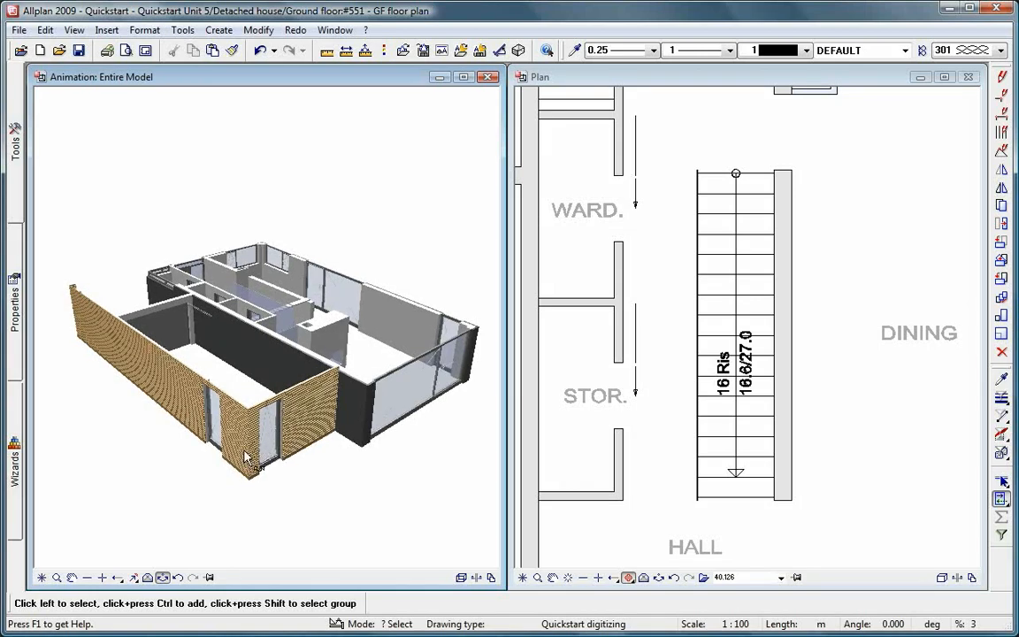
pyautogui.moveTo(18, 186)
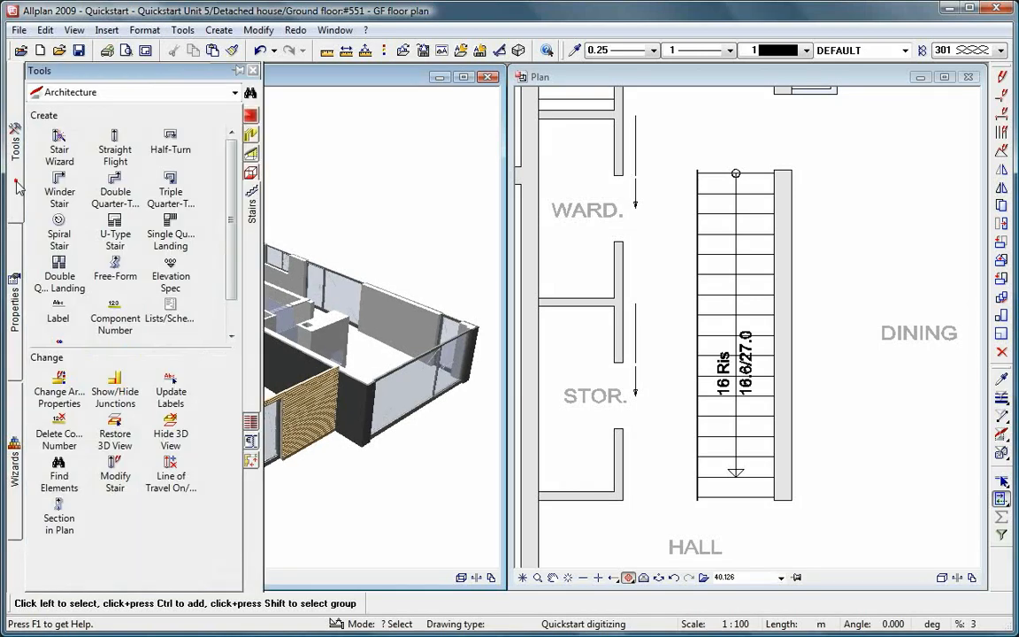
pyautogui.click(250, 134)
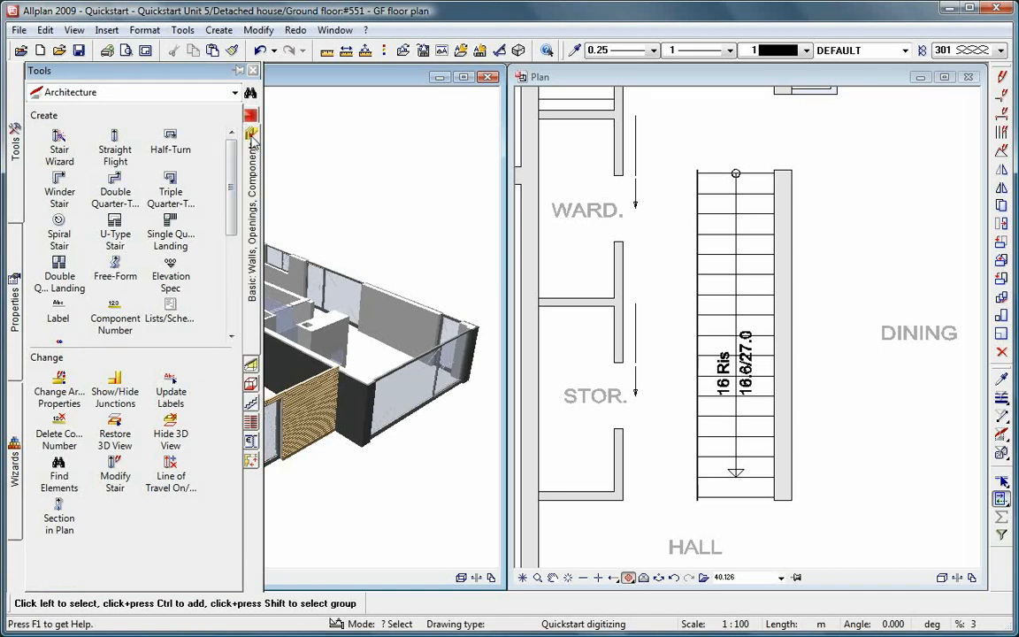
pyautogui.click(115, 310)
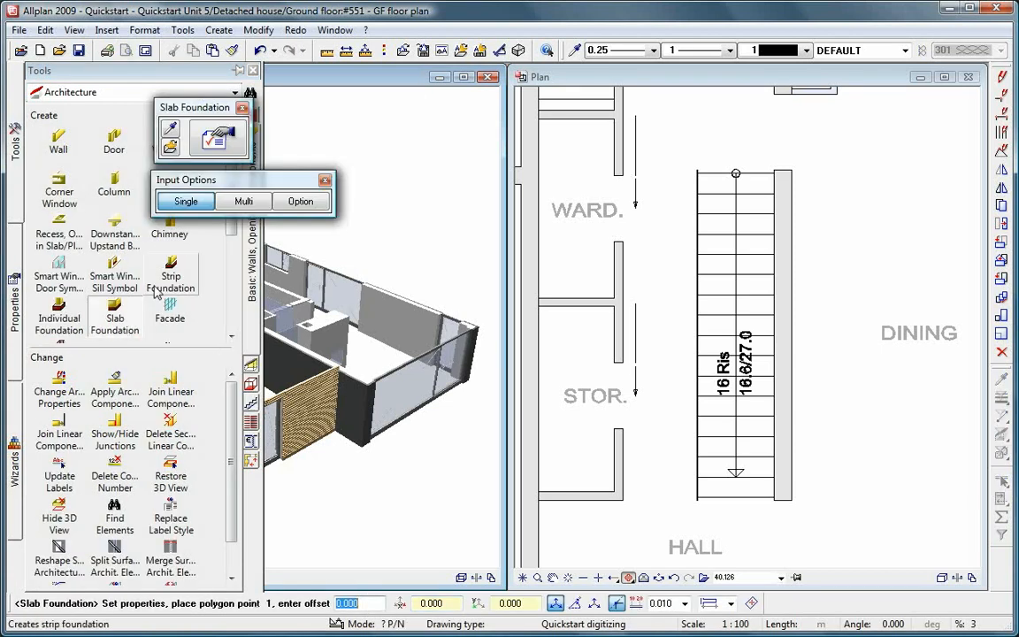
pyautogui.click(217, 143)
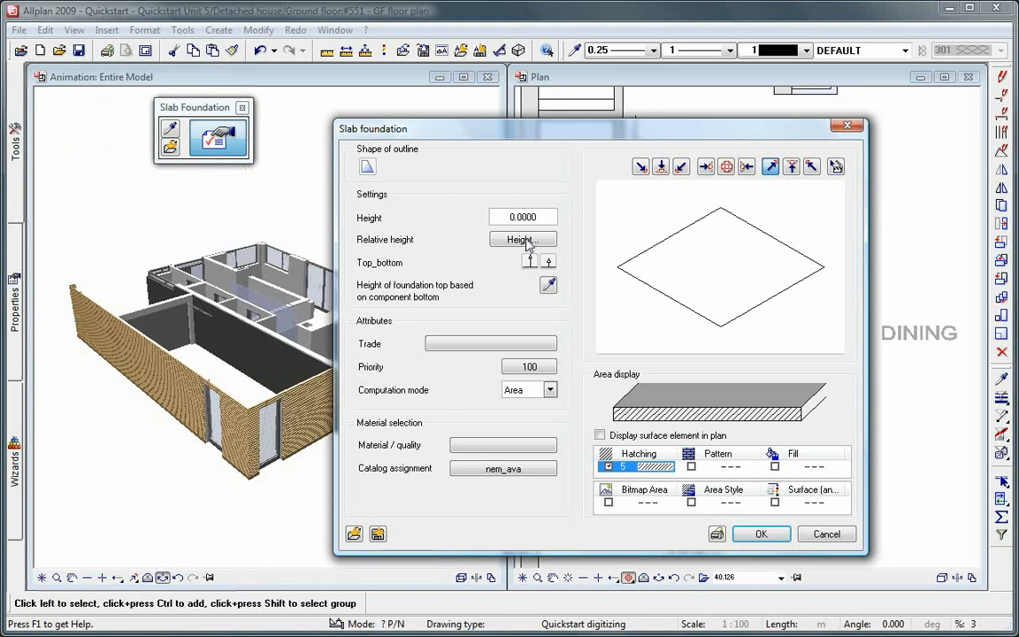
pyautogui.click(523, 239)
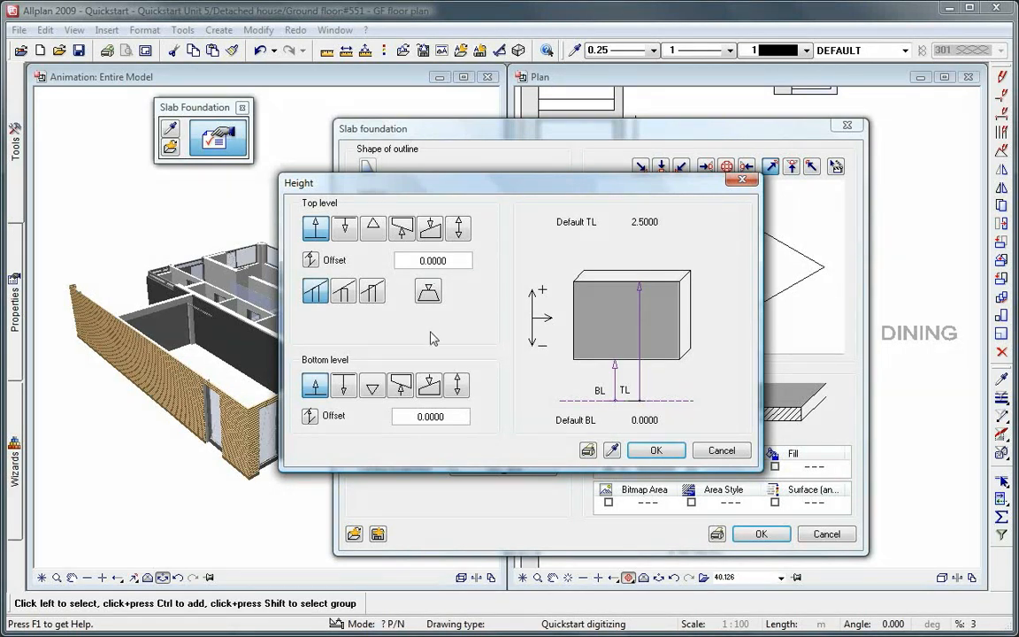
pyautogui.click(433, 417)
pyautogui.write('-0.3')
pyautogui.press('Return')
pyautogui.click(648, 450)
pyautogui.click(758, 533)
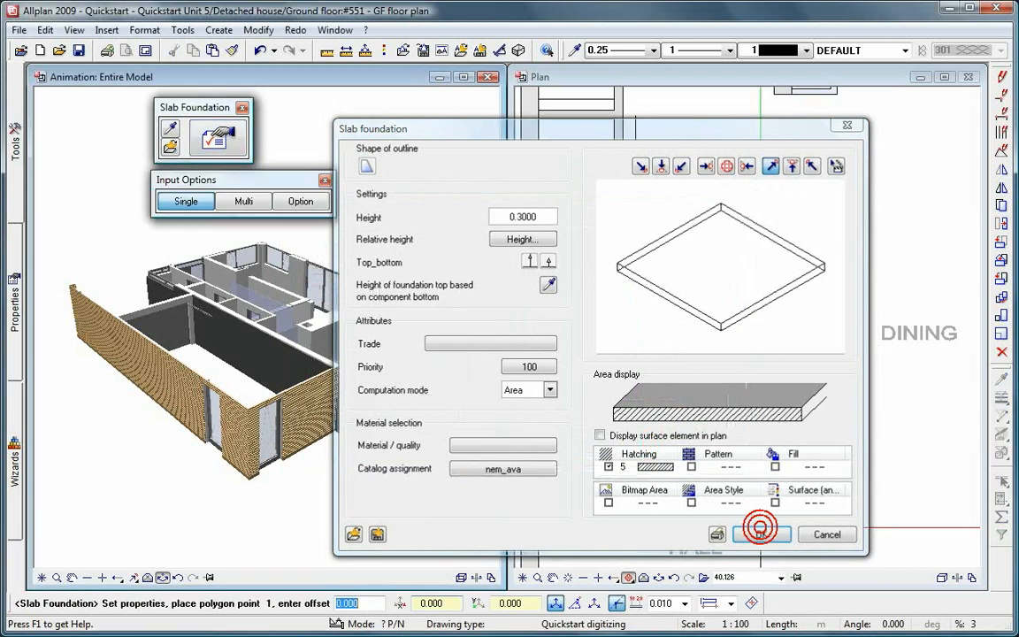
# Trace the foundation outline from the living room's sliding-window corner along the outer walls to the parking area's outer corner by its door.
pyautogui.scroll(-5, 774, 511)
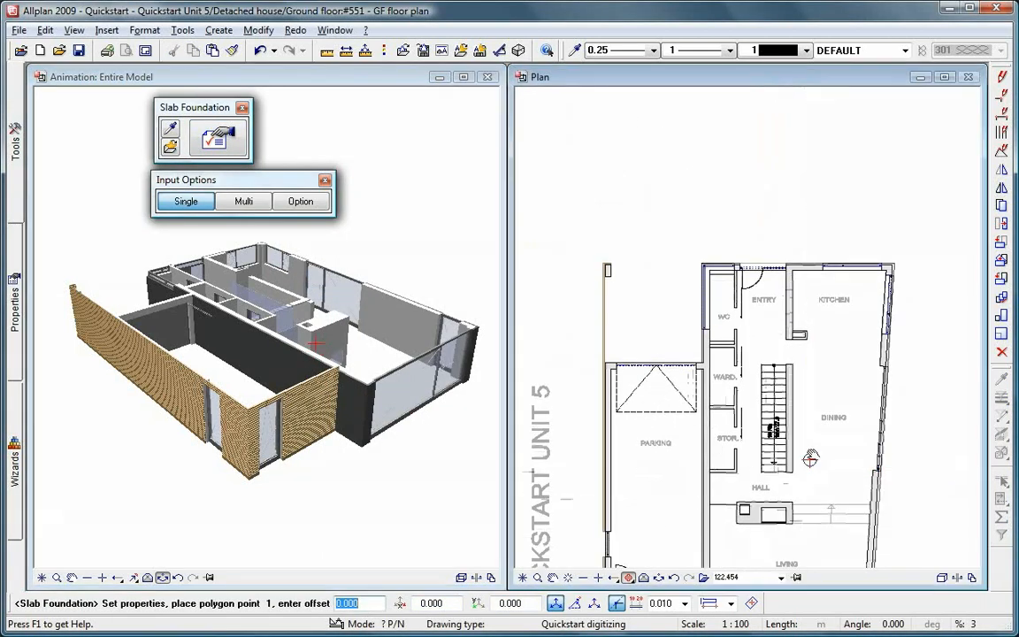
pyautogui.moveTo(812, 488); pyautogui.dragTo(807, 353, button='middle')
pyautogui.click(860, 504)
pyautogui.scroll(1, 685, 522)
pyautogui.scroll(4, 685, 522)
pyautogui.click(716, 495)
pyautogui.click(716, 403)
pyautogui.moveTo(586, 431); pyautogui.dragTo(841, 439, button='middle')
pyautogui.click(670, 408)
# Continue the foundation outline via the parking wall's far end and the kitchen's outer corner, and close it at the living room's starting corner.
pyautogui.scroll(-4, 701, 251)
pyautogui.moveTo(707, 199); pyautogui.dragTo(714, 487, button='middle')
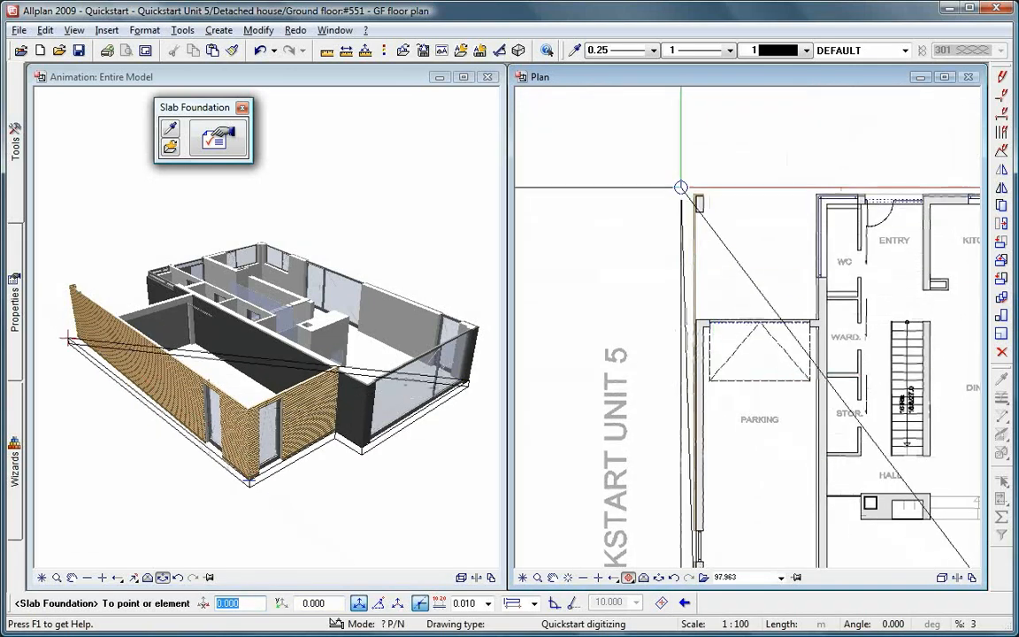
pyautogui.scroll(4, 689, 189)
pyautogui.click(696, 196)
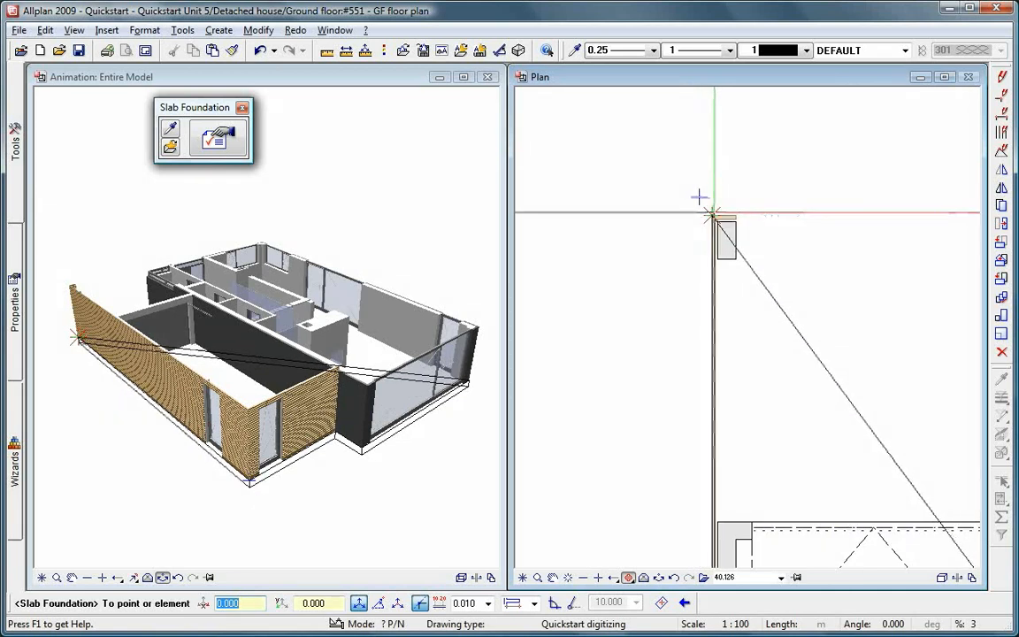
pyautogui.scroll(-2, 787, 279)
pyautogui.scroll(-4, 787, 279)
pyautogui.scroll(5, 809, 182)
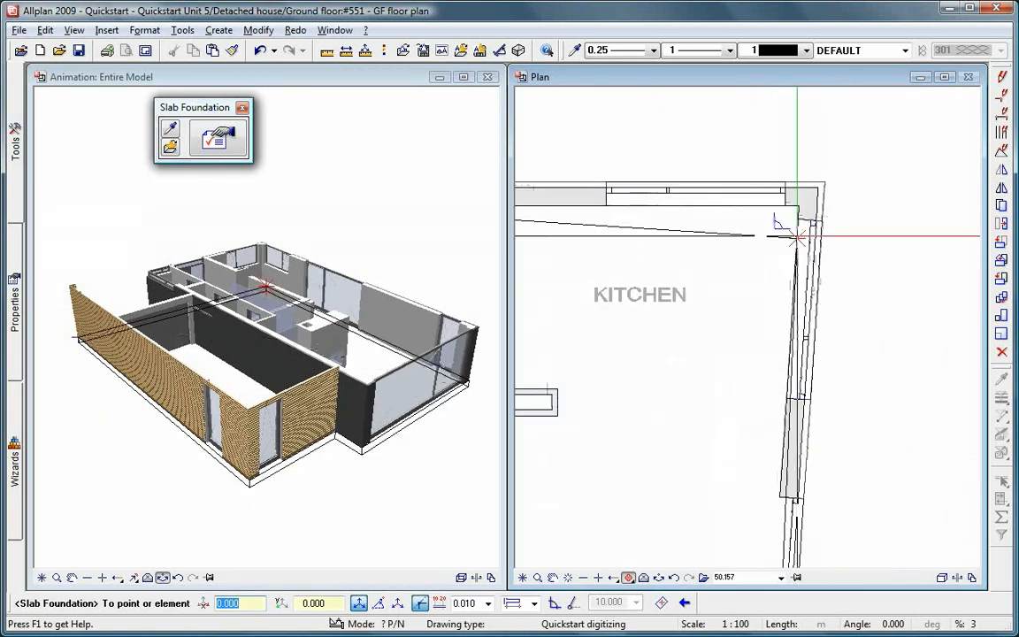
pyautogui.click(824, 184)
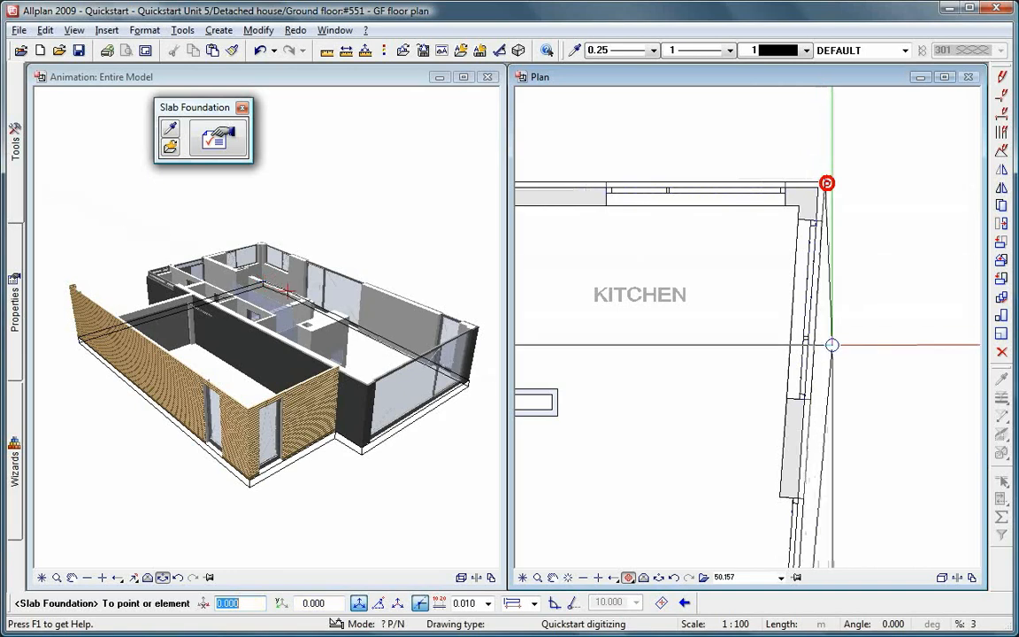
pyautogui.scroll(-4, 826, 345)
pyautogui.scroll(4, 818, 416)
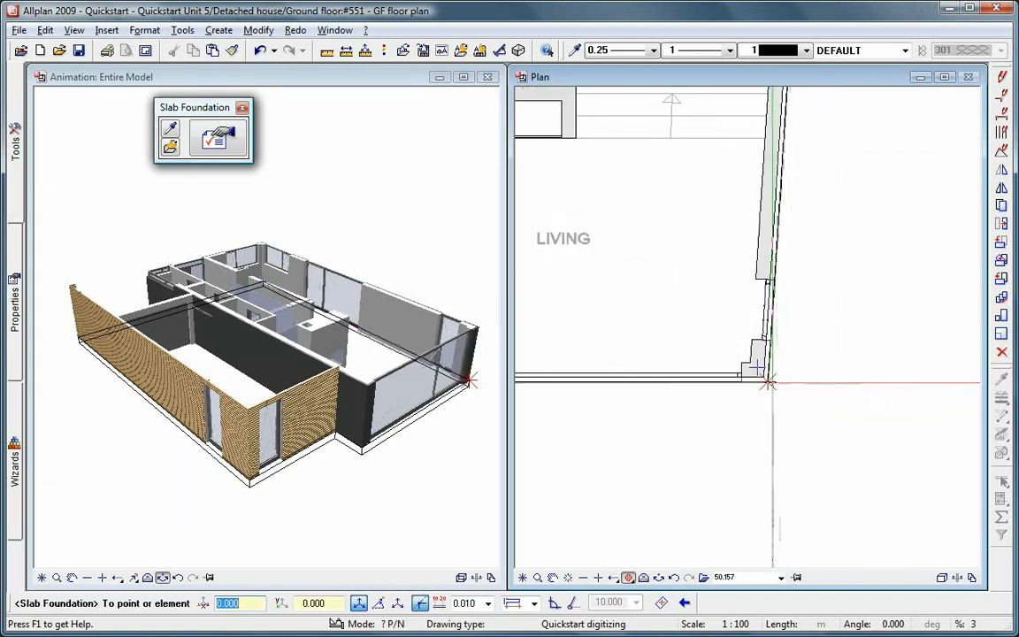
pyautogui.click(768, 380)
pyautogui.scroll(-3, 796, 414)
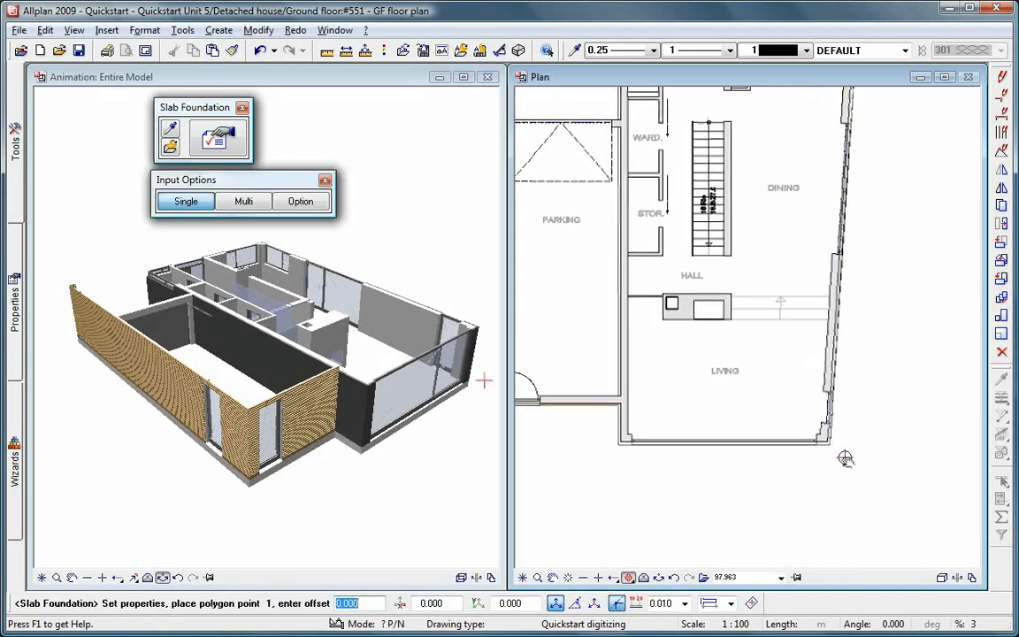
pyautogui.press('Escape')
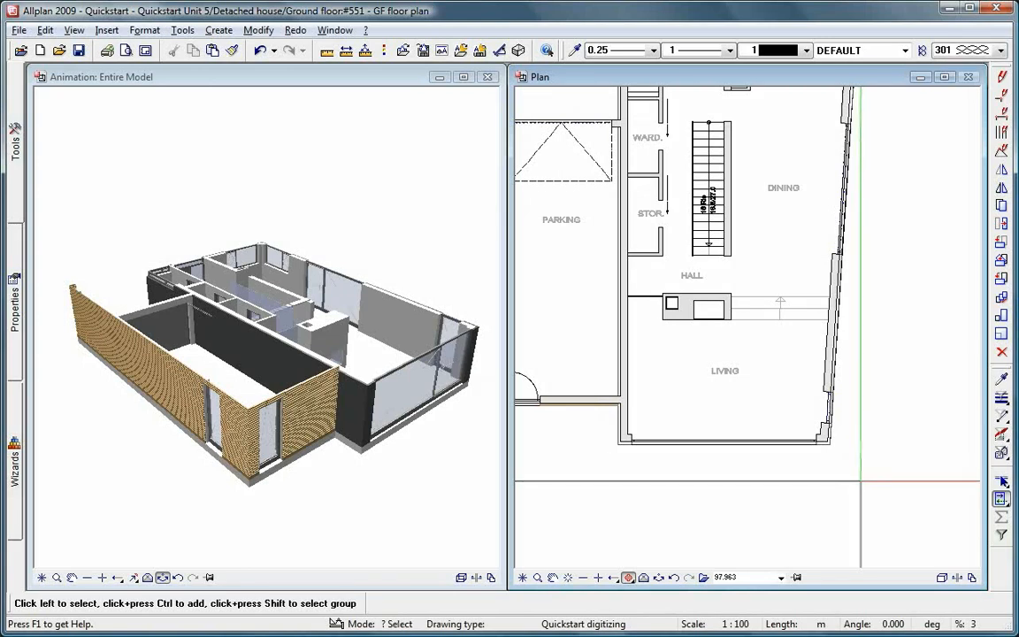
# Start dimensioning the slanted outer wall beside the kitchen, dining and living areas, and load the project favorite Quickstart.wdfa as dimension line settings.
pyautogui.middleClick(861, 481)
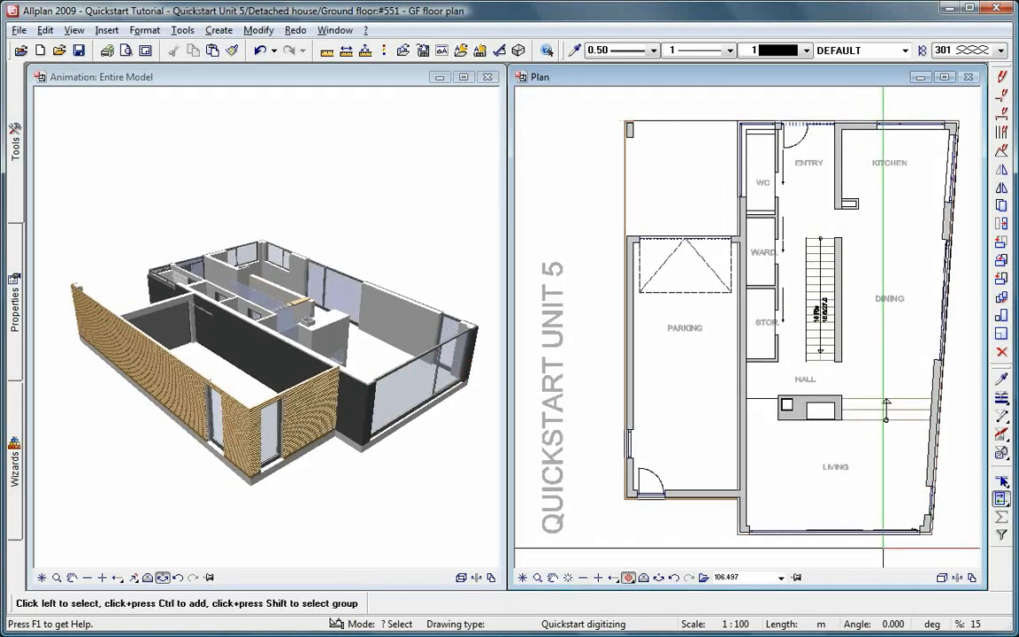
pyautogui.moveTo(882, 547); pyautogui.dragTo(671, 523, button='middle')
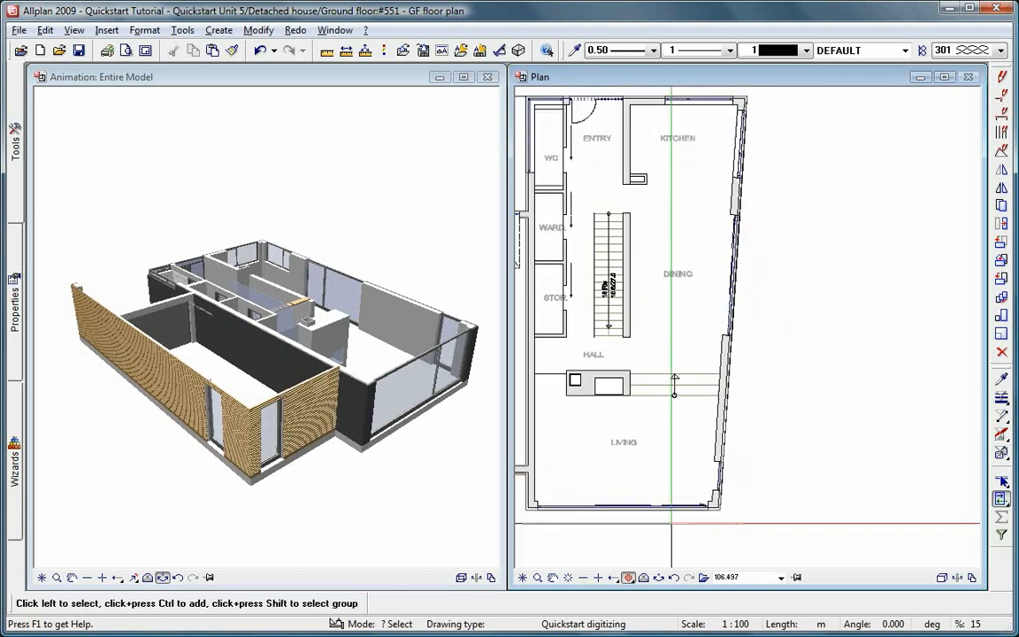
pyautogui.rightClick(721, 439)
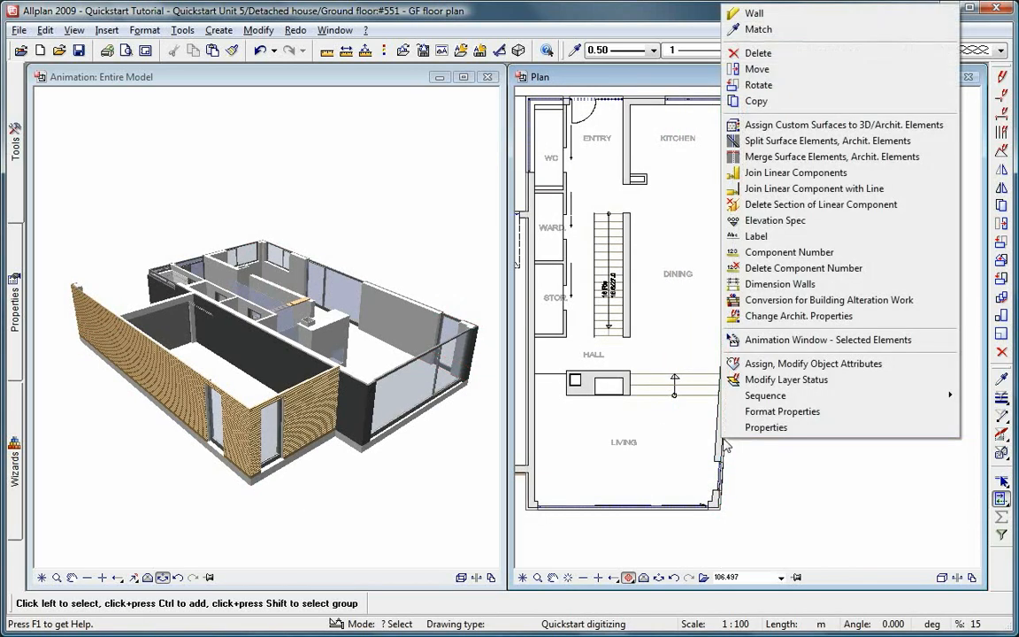
pyautogui.click(747, 284)
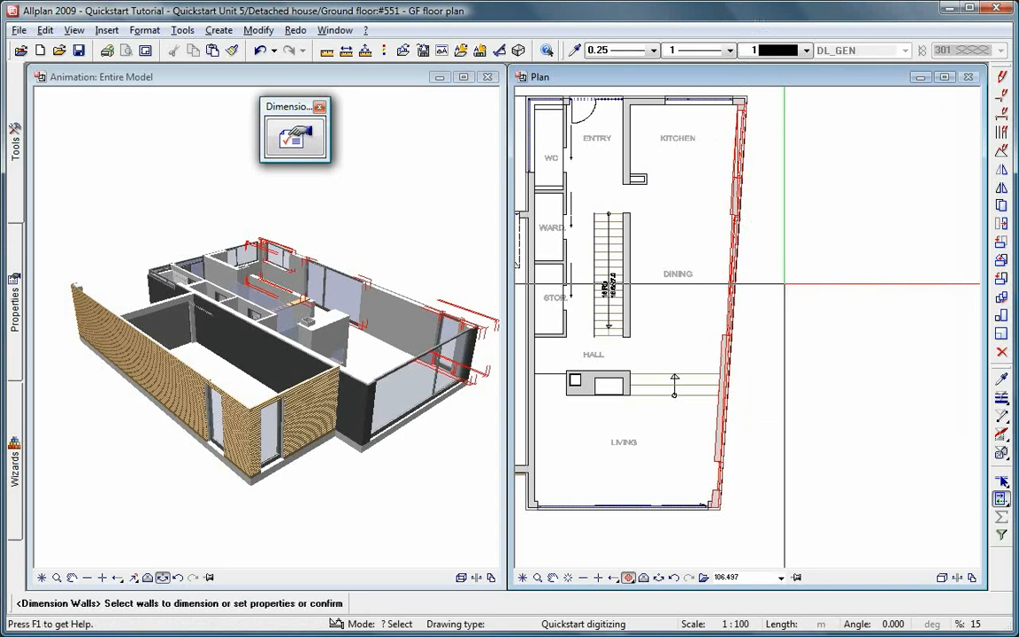
pyautogui.click(296, 138)
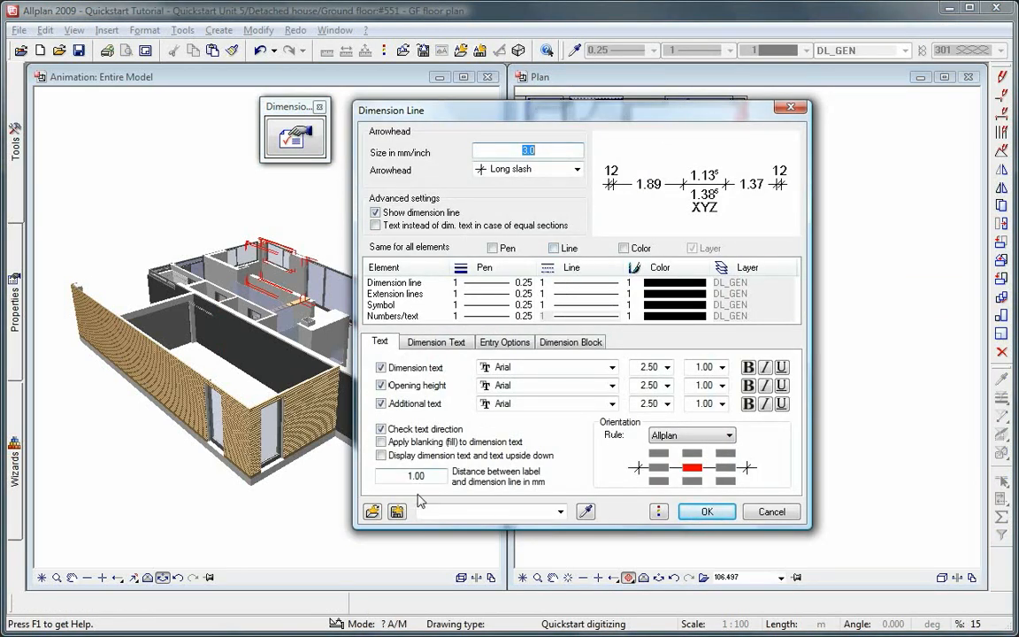
pyautogui.click(396, 512)
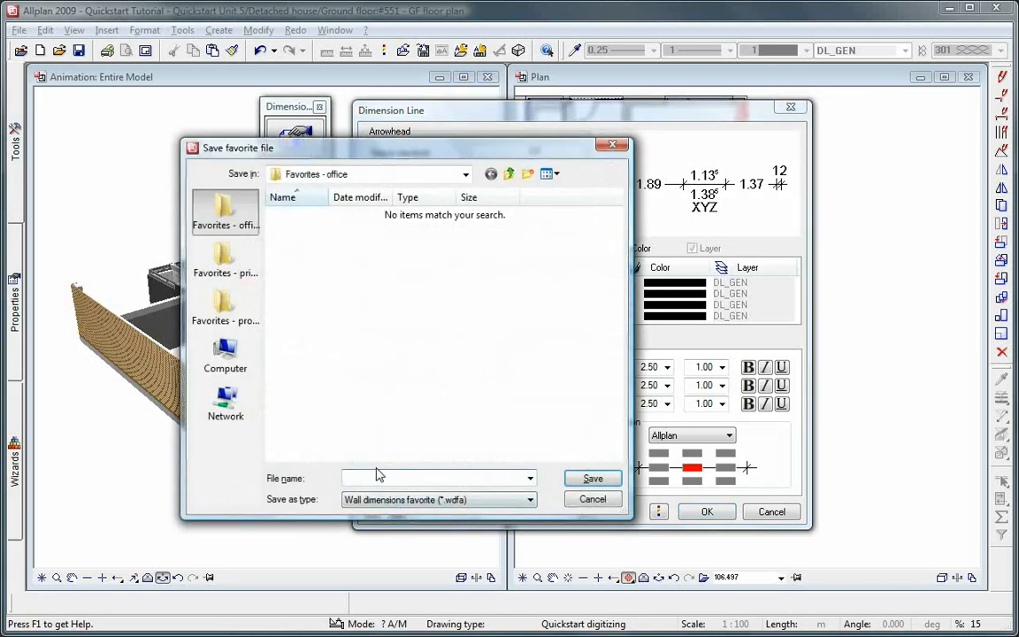
pyautogui.click(590, 500)
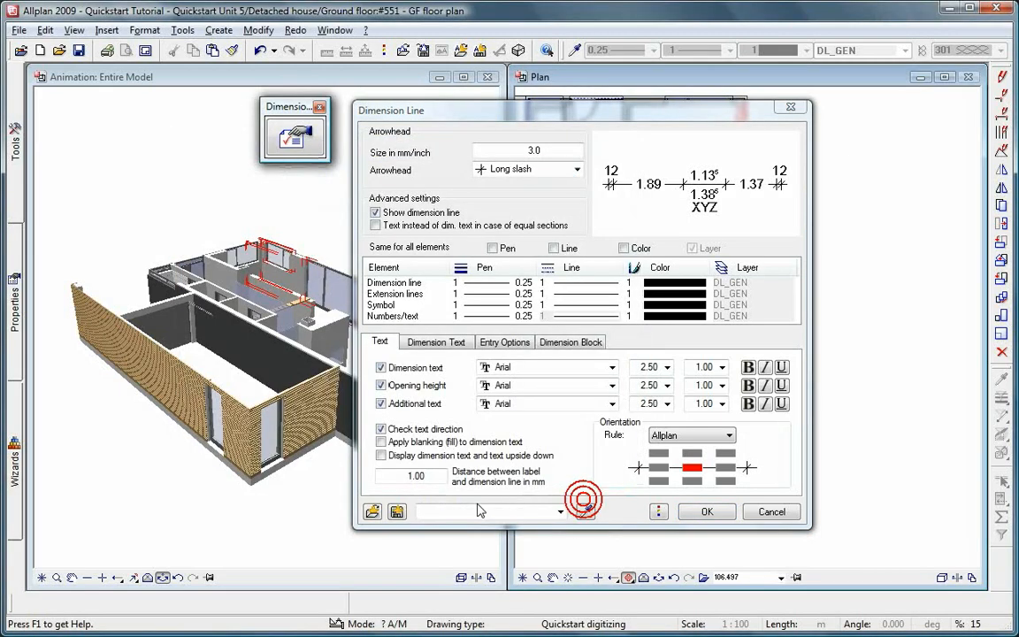
pyautogui.click(371, 513)
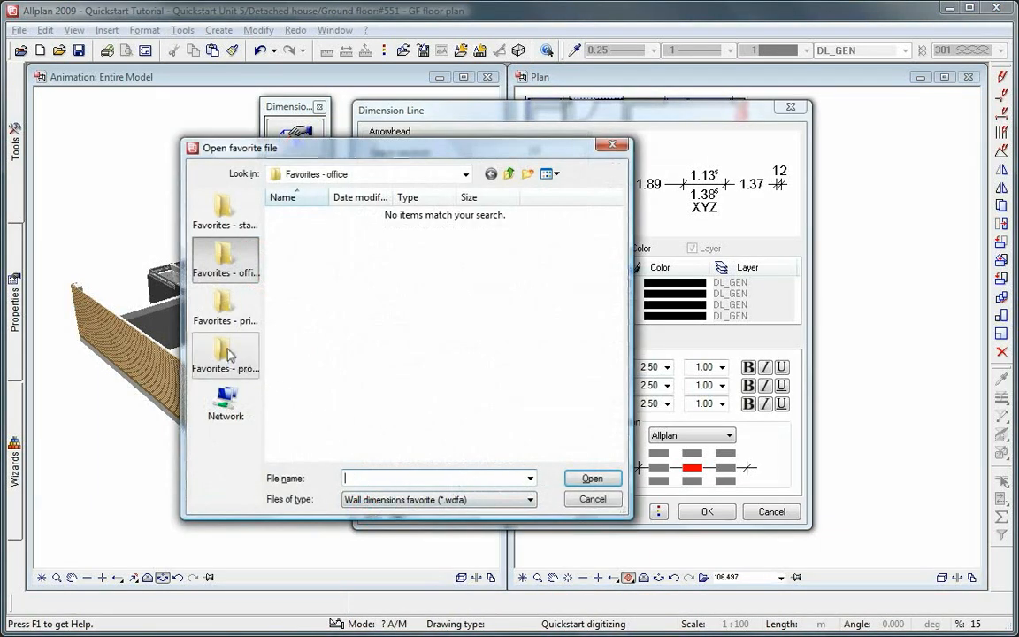
pyautogui.click(226, 354)
pyautogui.click(306, 217)
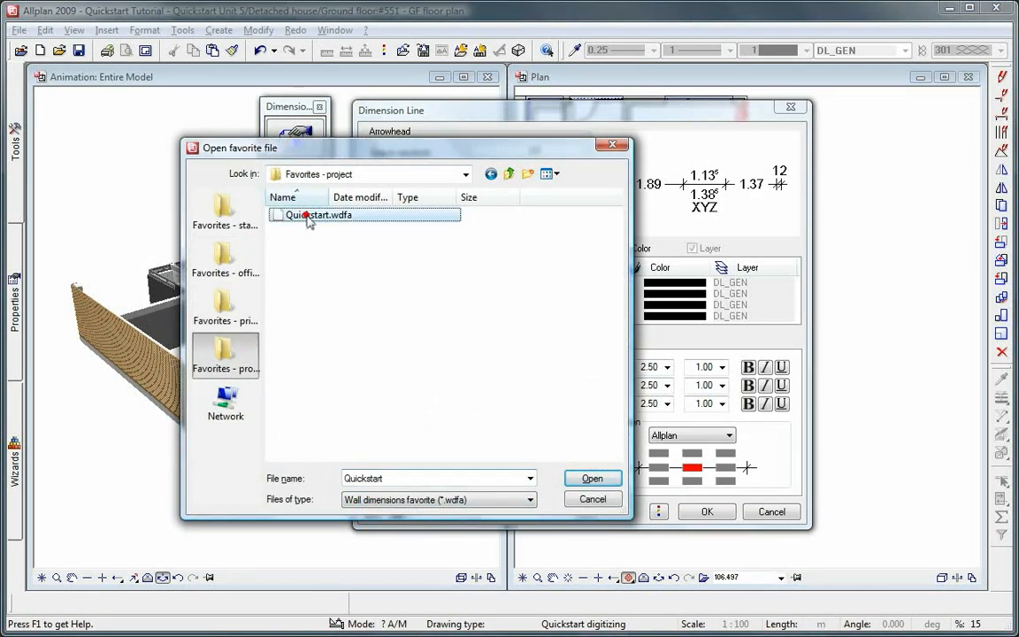
pyautogui.click(592, 478)
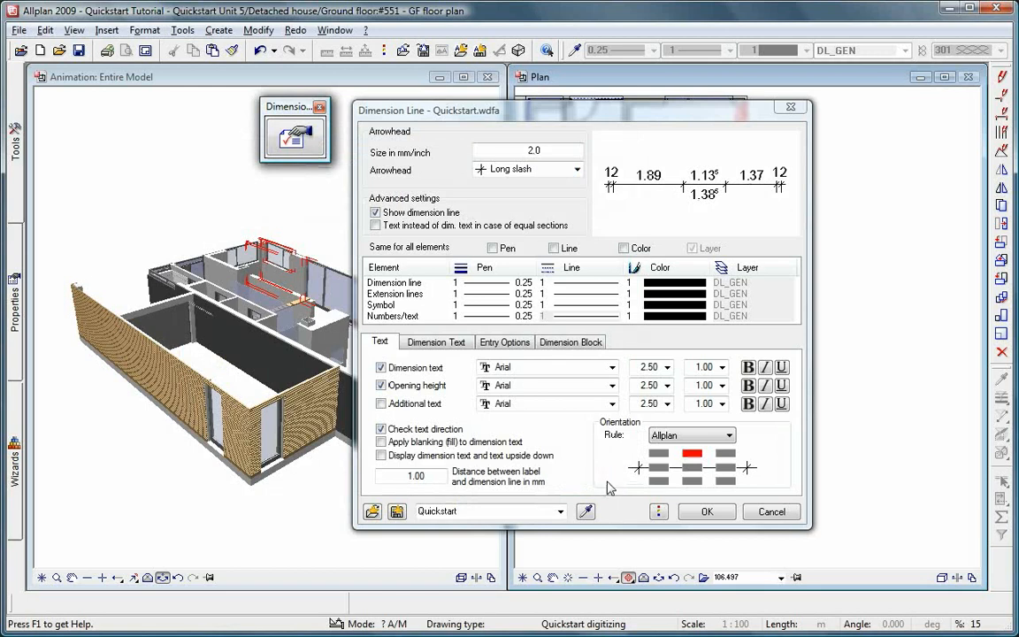
pyautogui.click(706, 511)
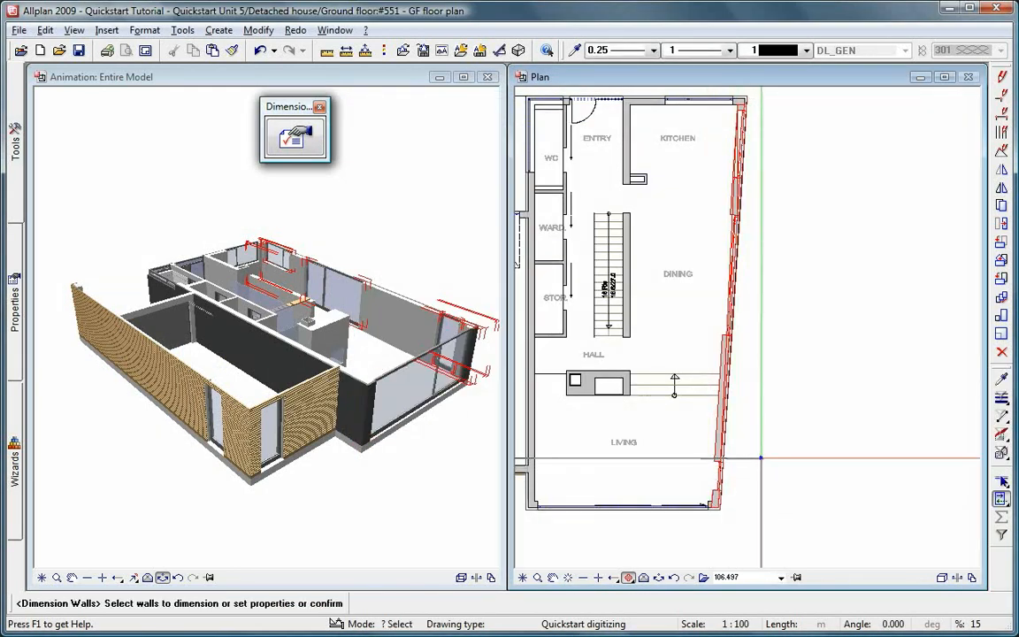
# Dimension the slanted outer wall along its own direction, placing the parallel dimension lines outside the house beside it.
pyautogui.click(722, 447)
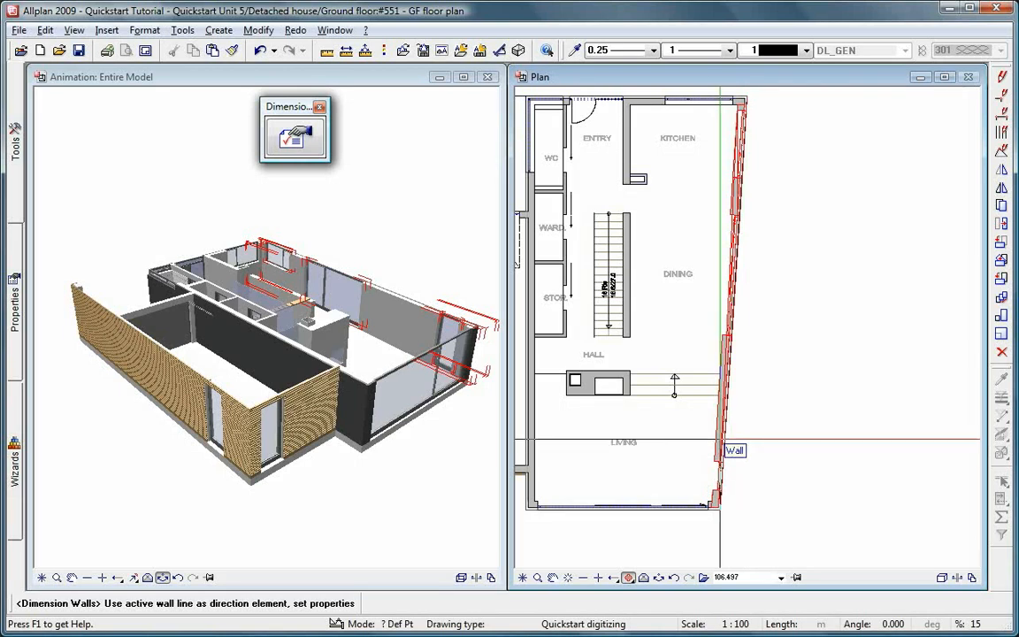
pyautogui.click(722, 447)
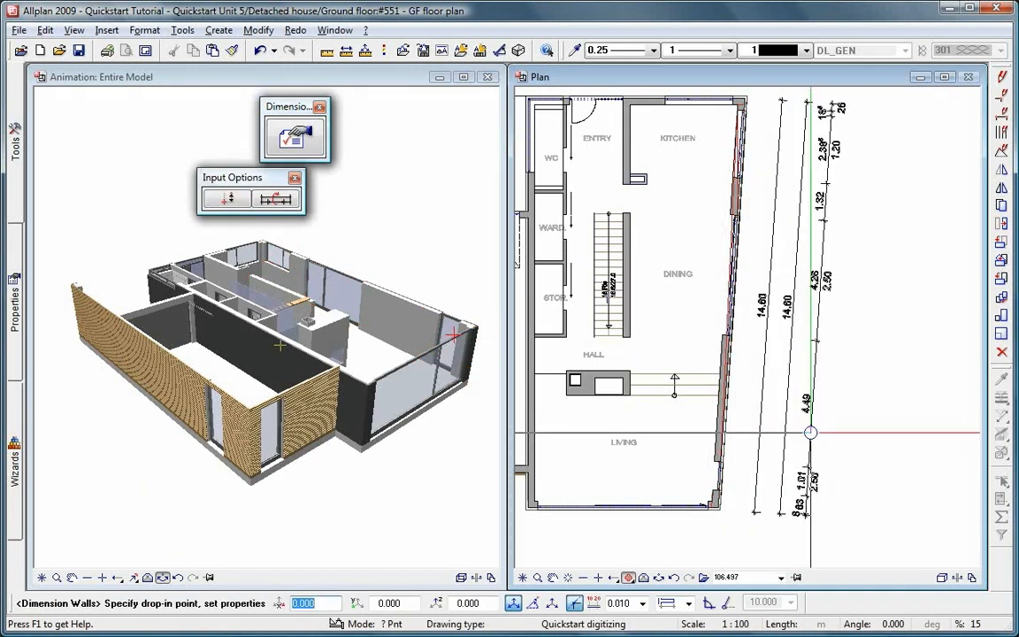
pyautogui.click(810, 432)
pyautogui.press('Escape')
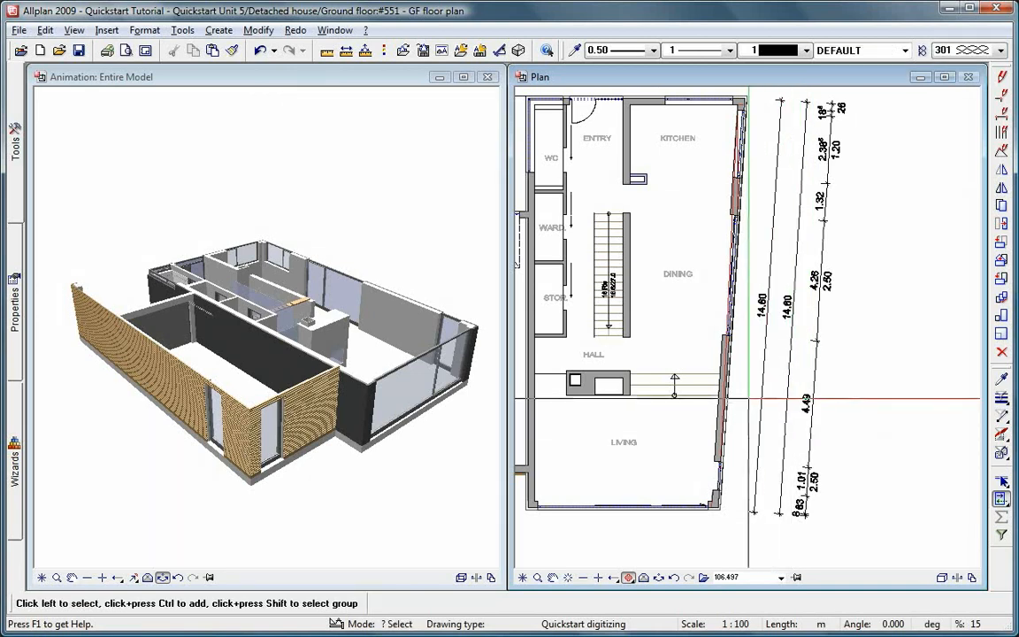
# Switch the window arrangement to a single full-size plan view of the ground floor.
pyautogui.click(329, 31)
pyautogui.click(329, 104)
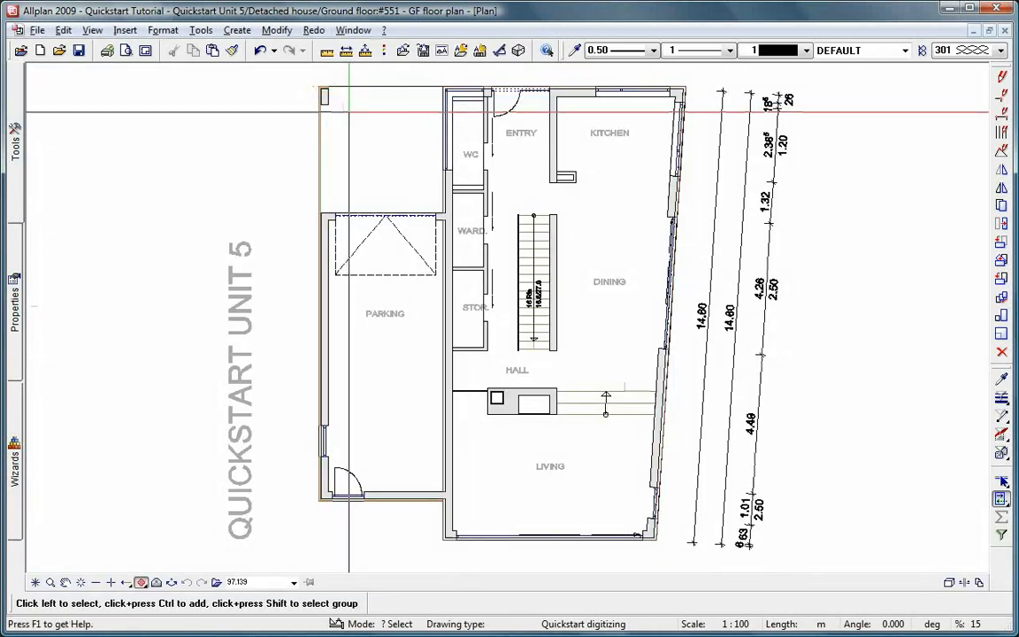